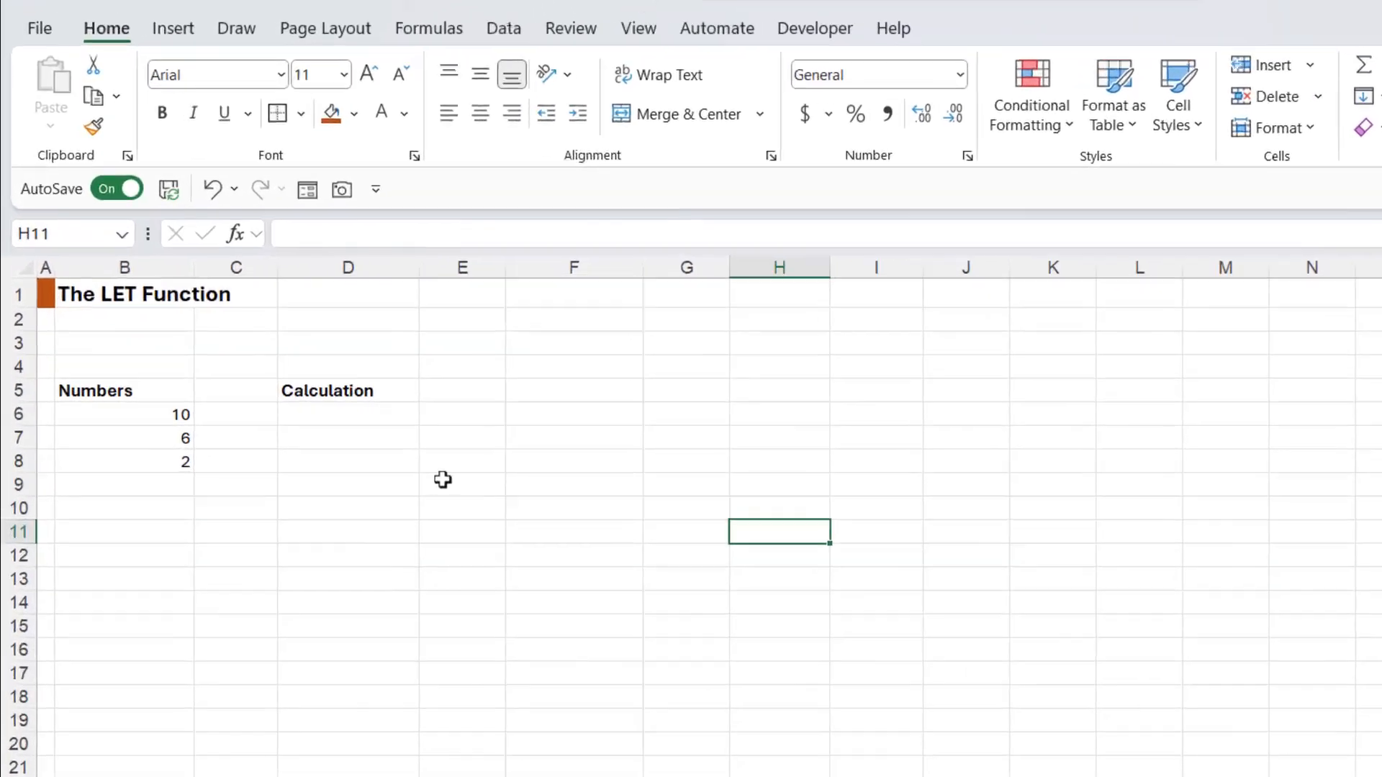
pyautogui.click(191, 442)
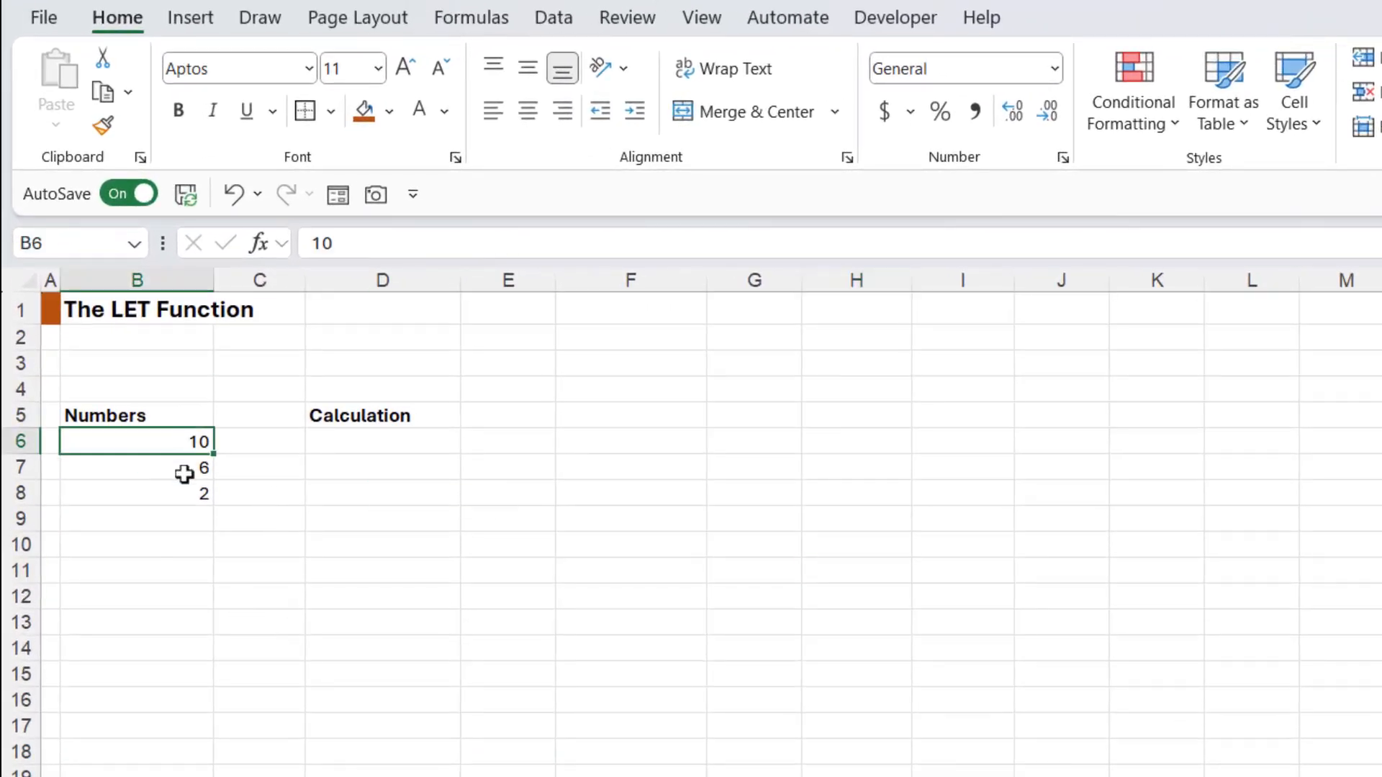
pyautogui.click(185, 470)
pyautogui.click(184, 492)
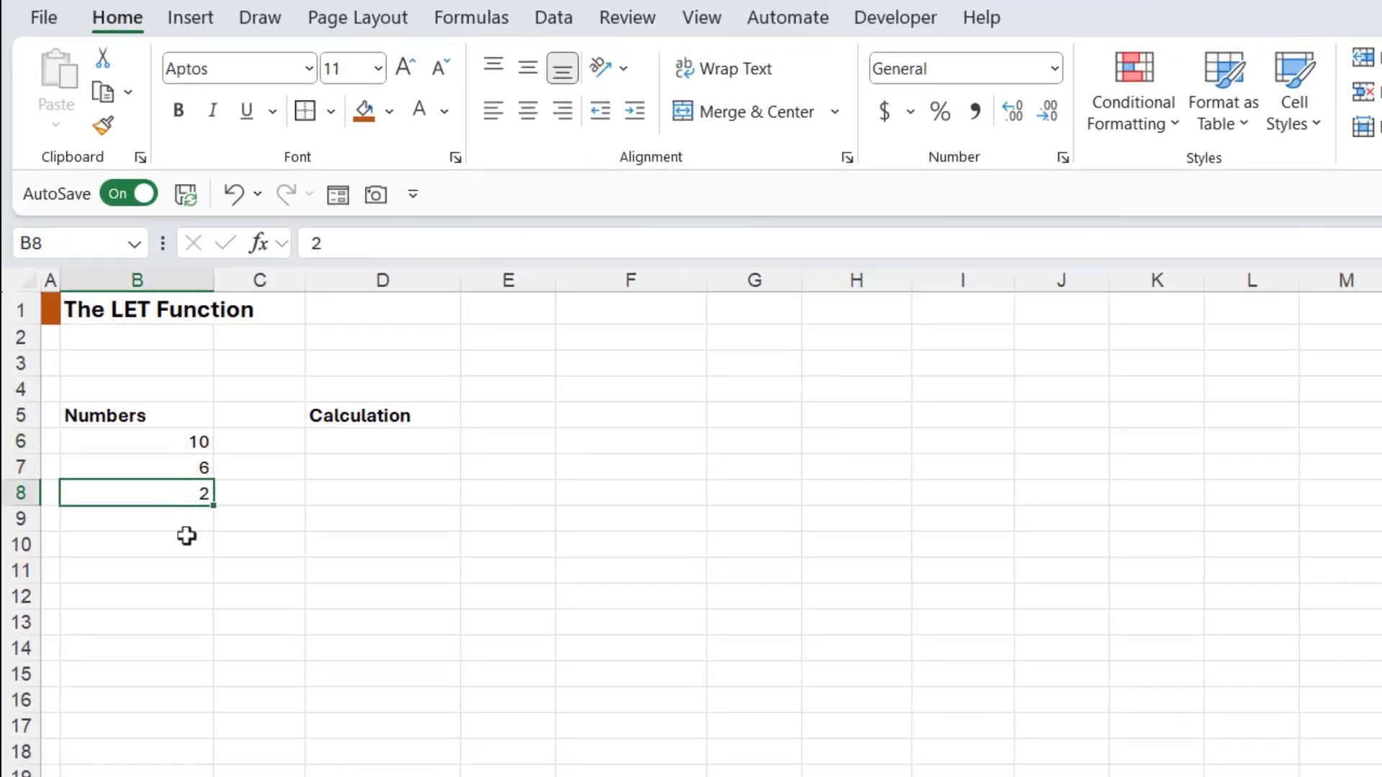
# - Enter the formula =SUM(B6+B7)/B8 in cell D6
pyautogui.click(368, 442)
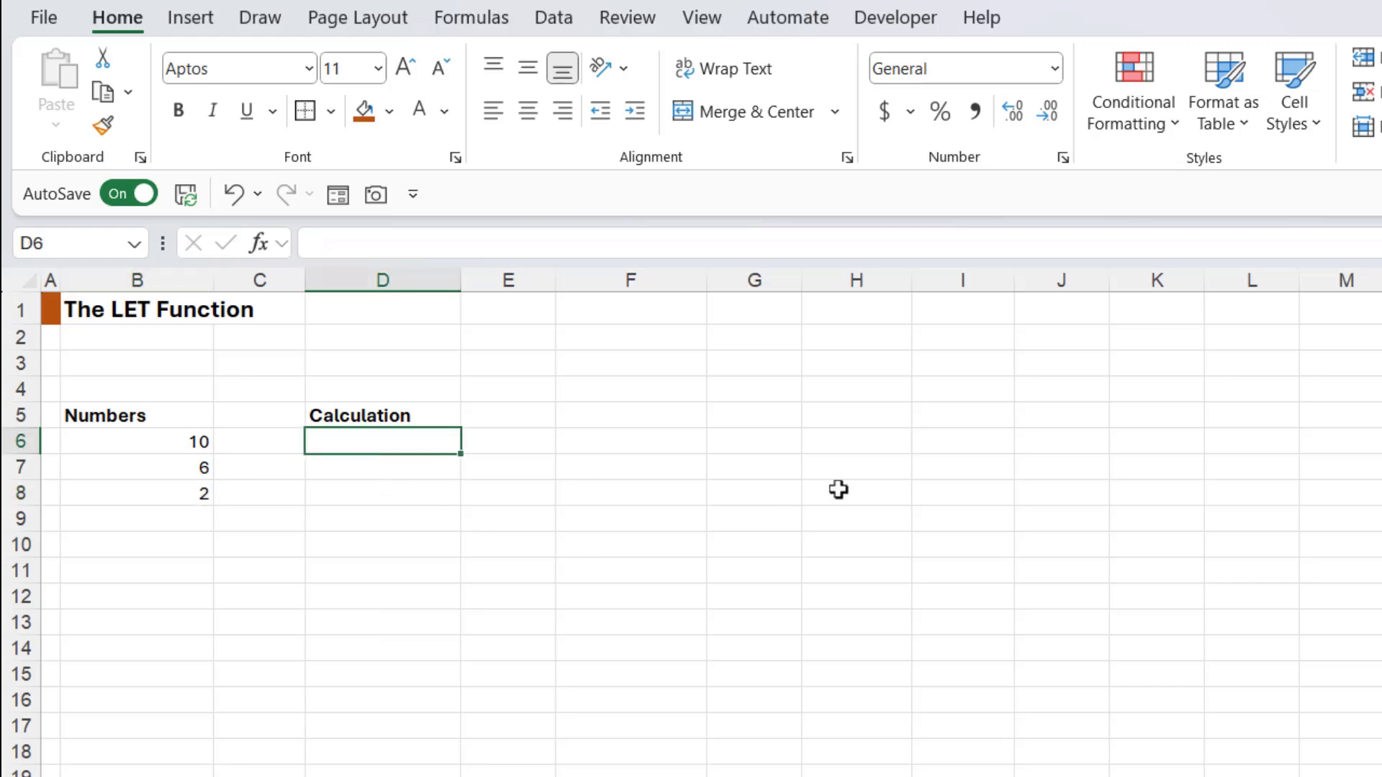
pyautogui.write('=SUM(')
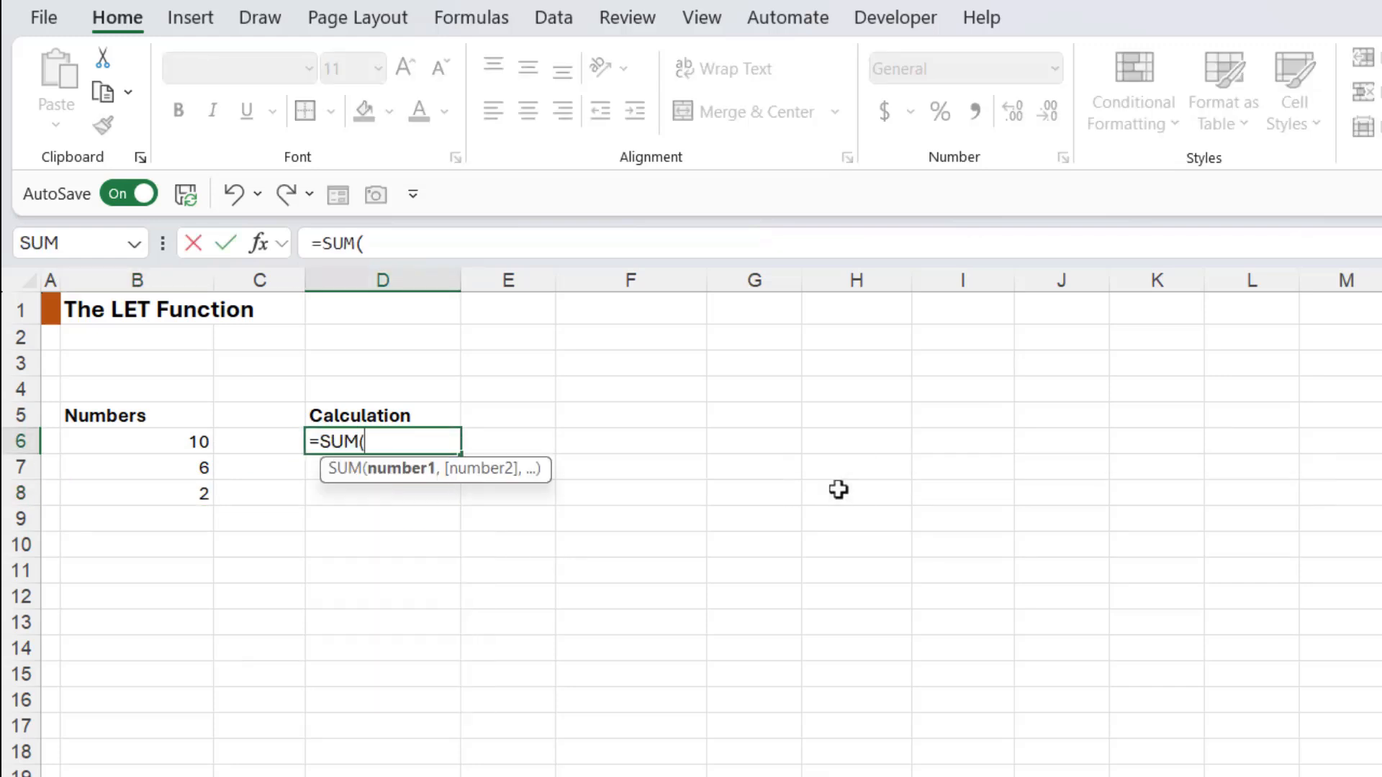
pyautogui.click(172, 442)
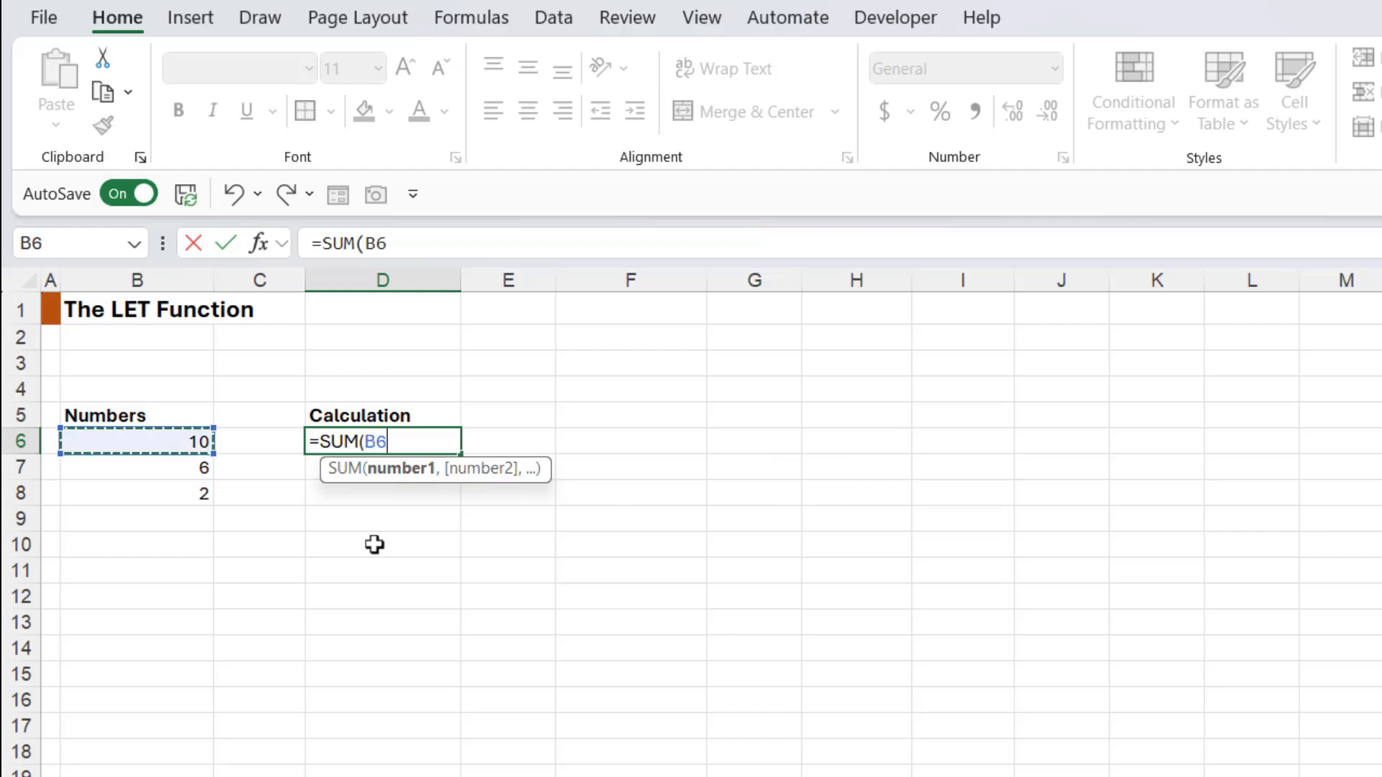
pyautogui.write('+')
pyautogui.click(180, 468)
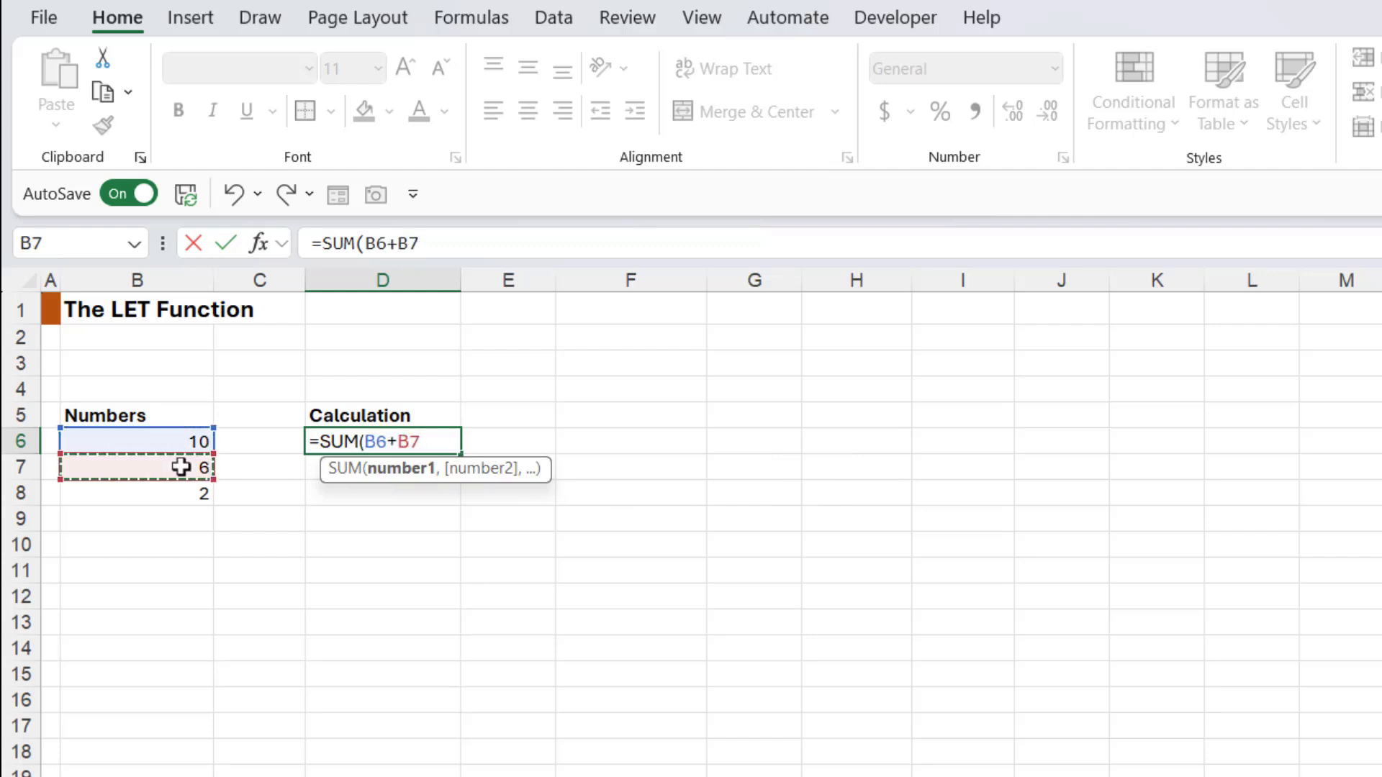
pyautogui.write(')/')
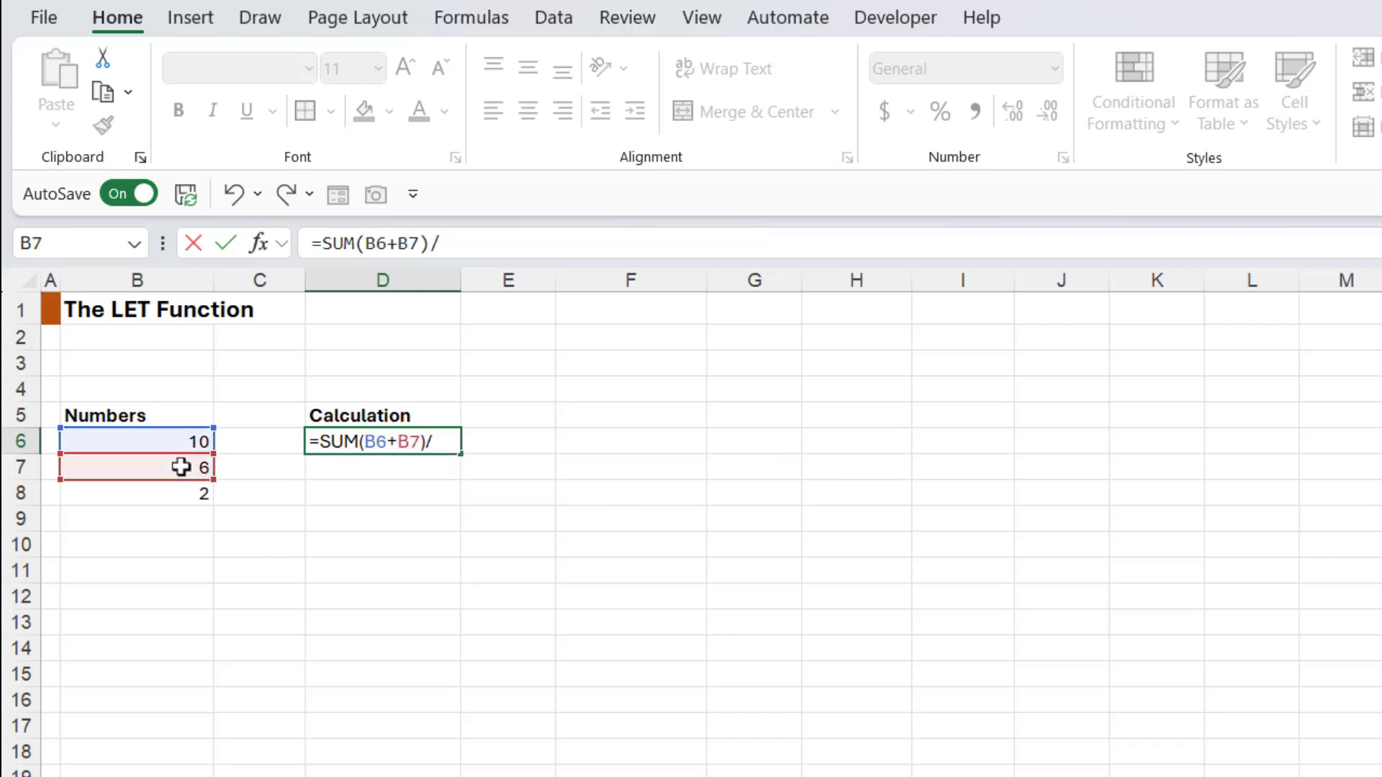
pyautogui.click(182, 490)
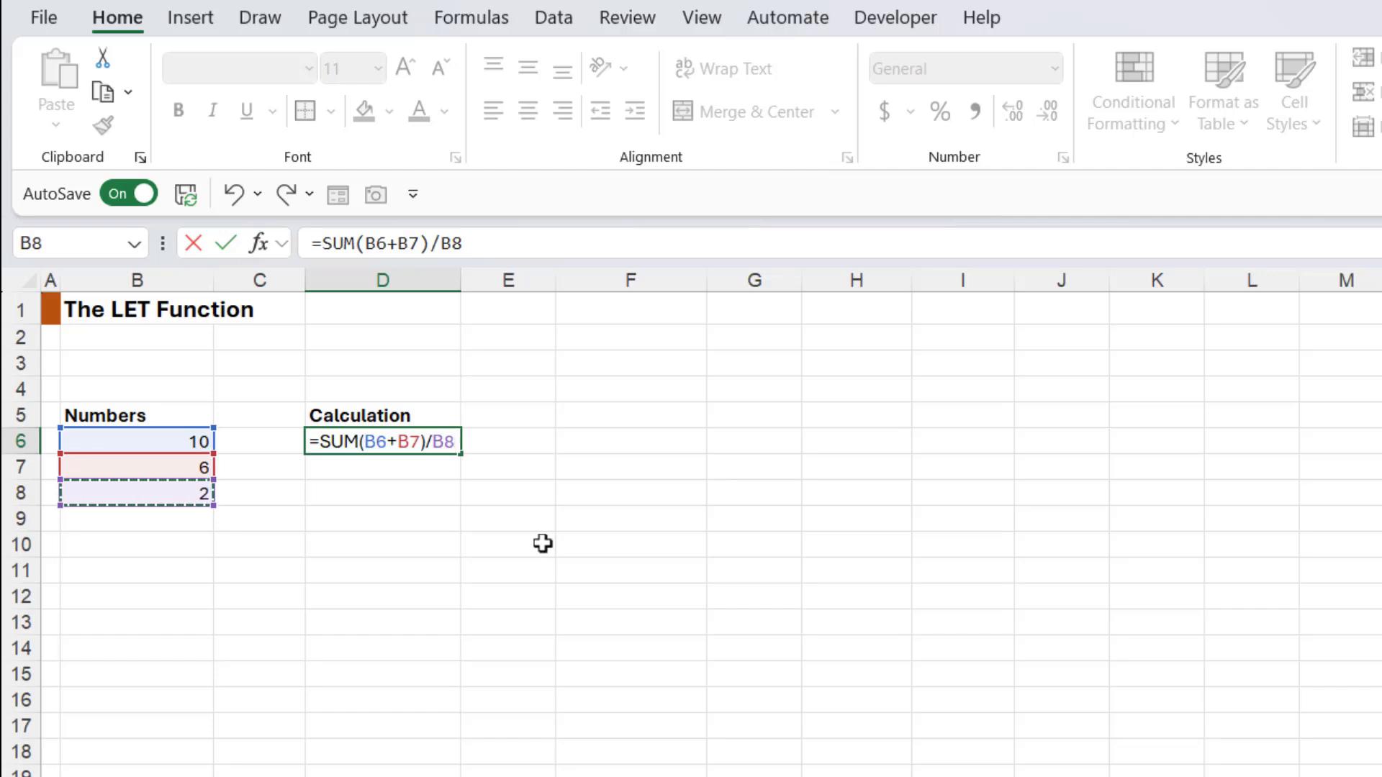
pyautogui.press('Return')
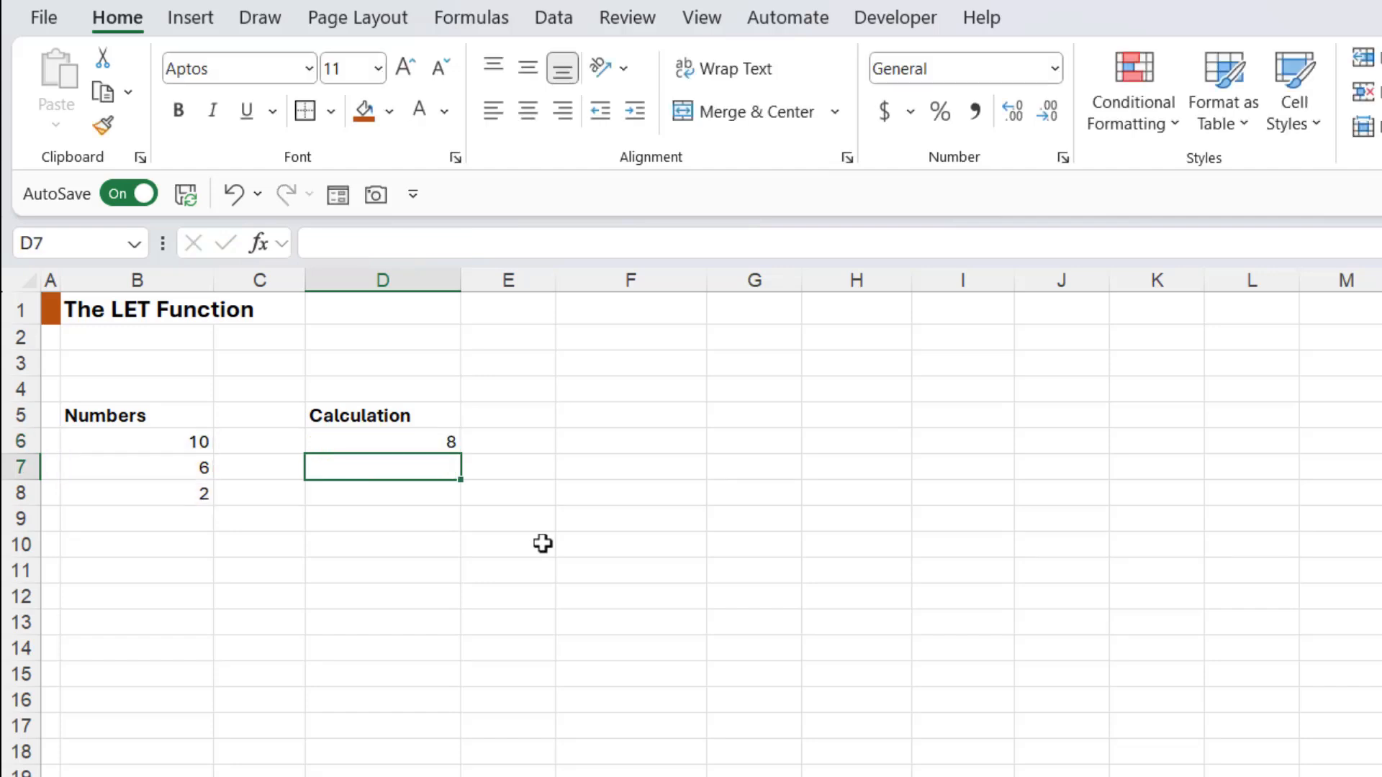
# - Examine the formula in D6 and the source numbers it uses in cells B6 to B8
pyautogui.click(440, 446)
pyautogui.moveTo(484, 240); pyautogui.dragTo(291, 237)
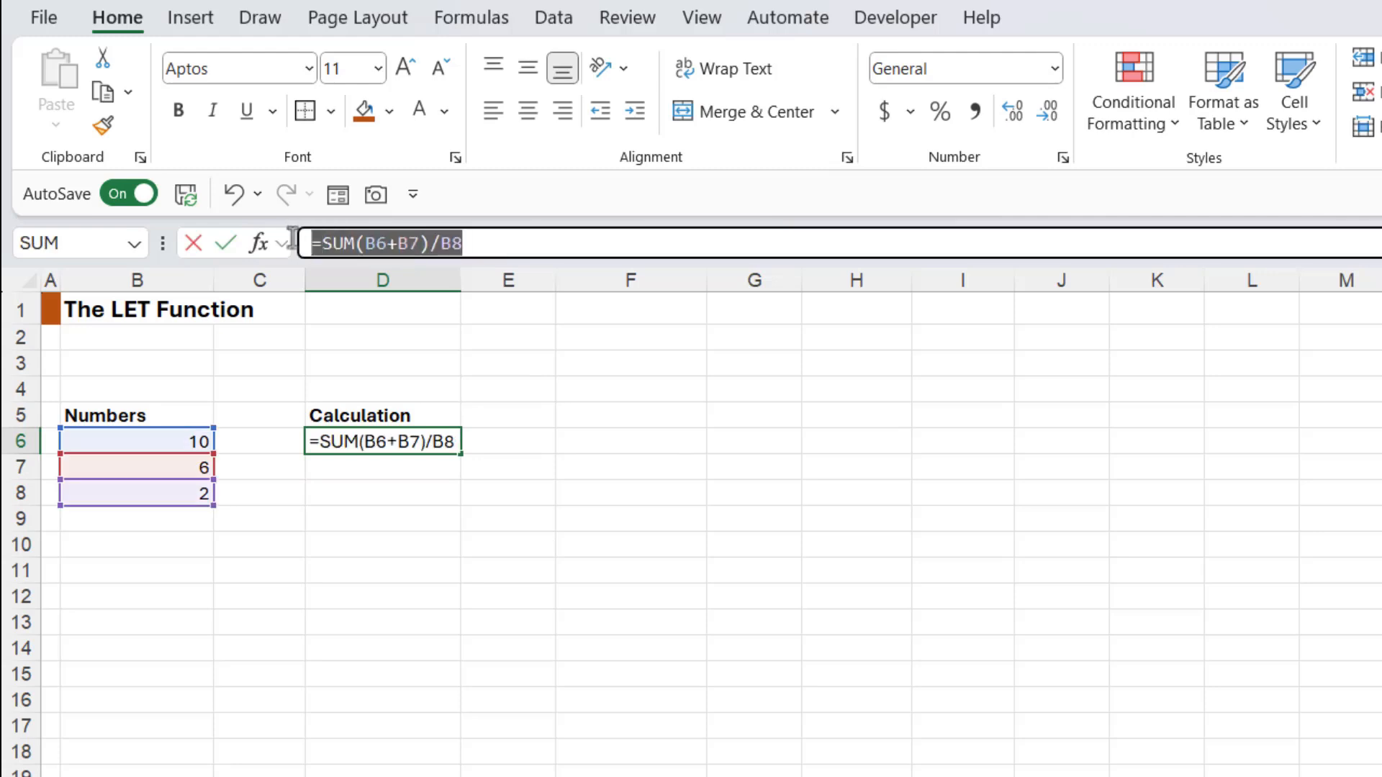
pyautogui.press('Escape')
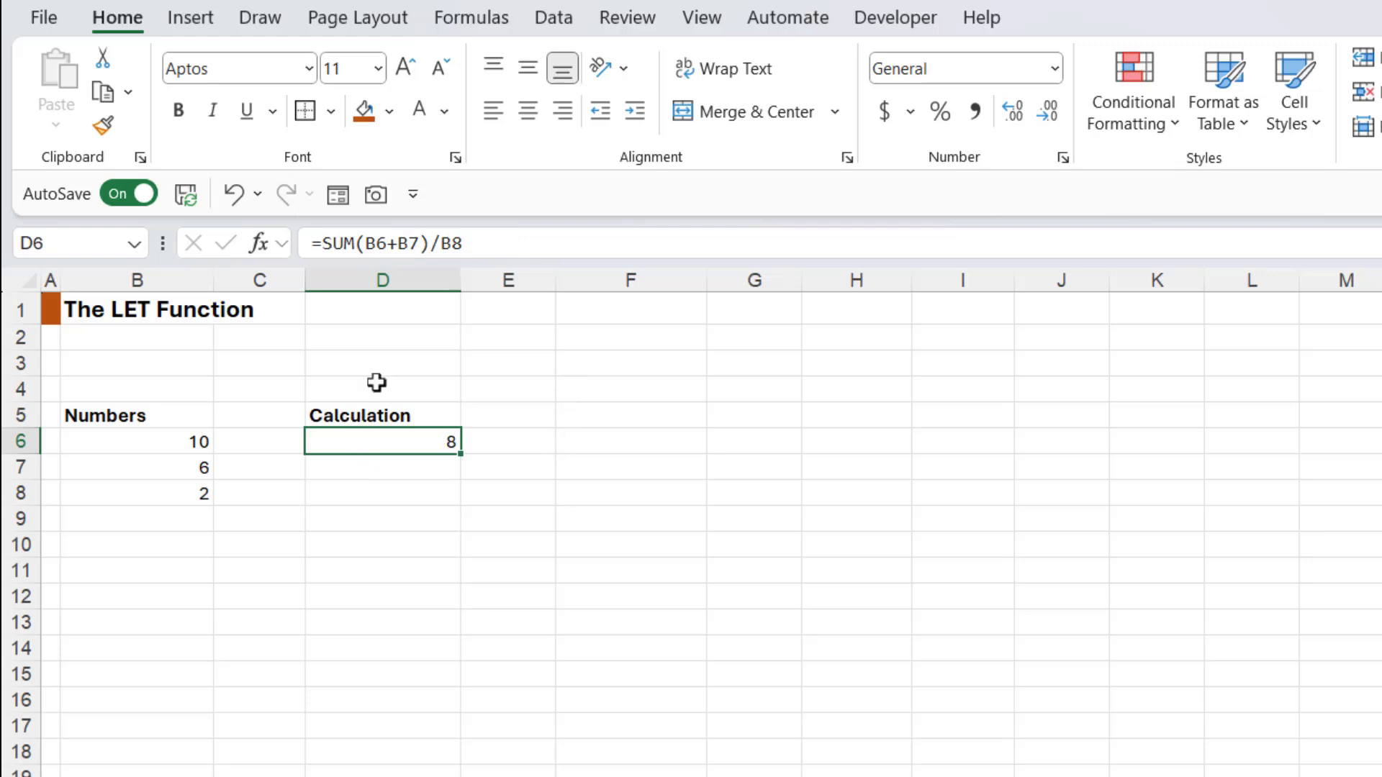
pyautogui.click(183, 440)
pyautogui.click(174, 472)
pyautogui.click(173, 495)
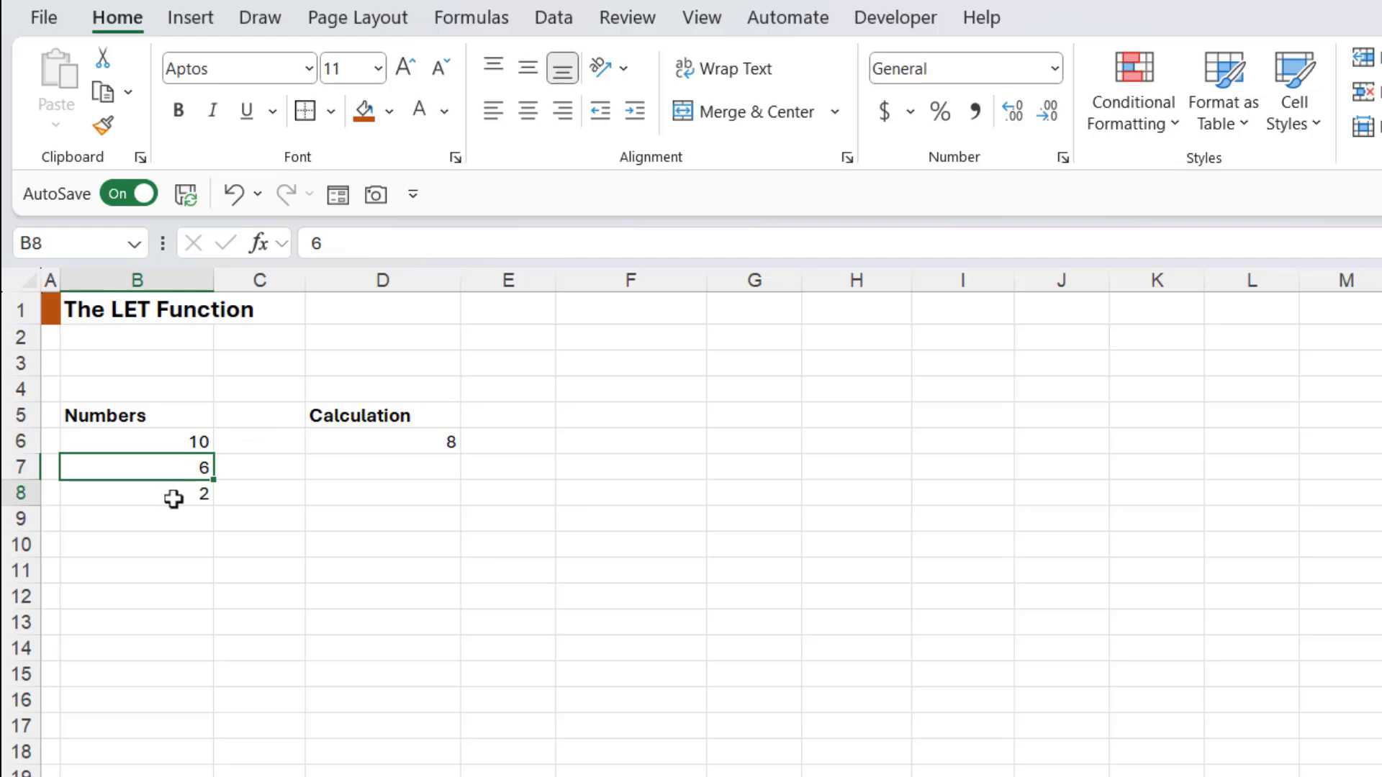
pyautogui.click(175, 448)
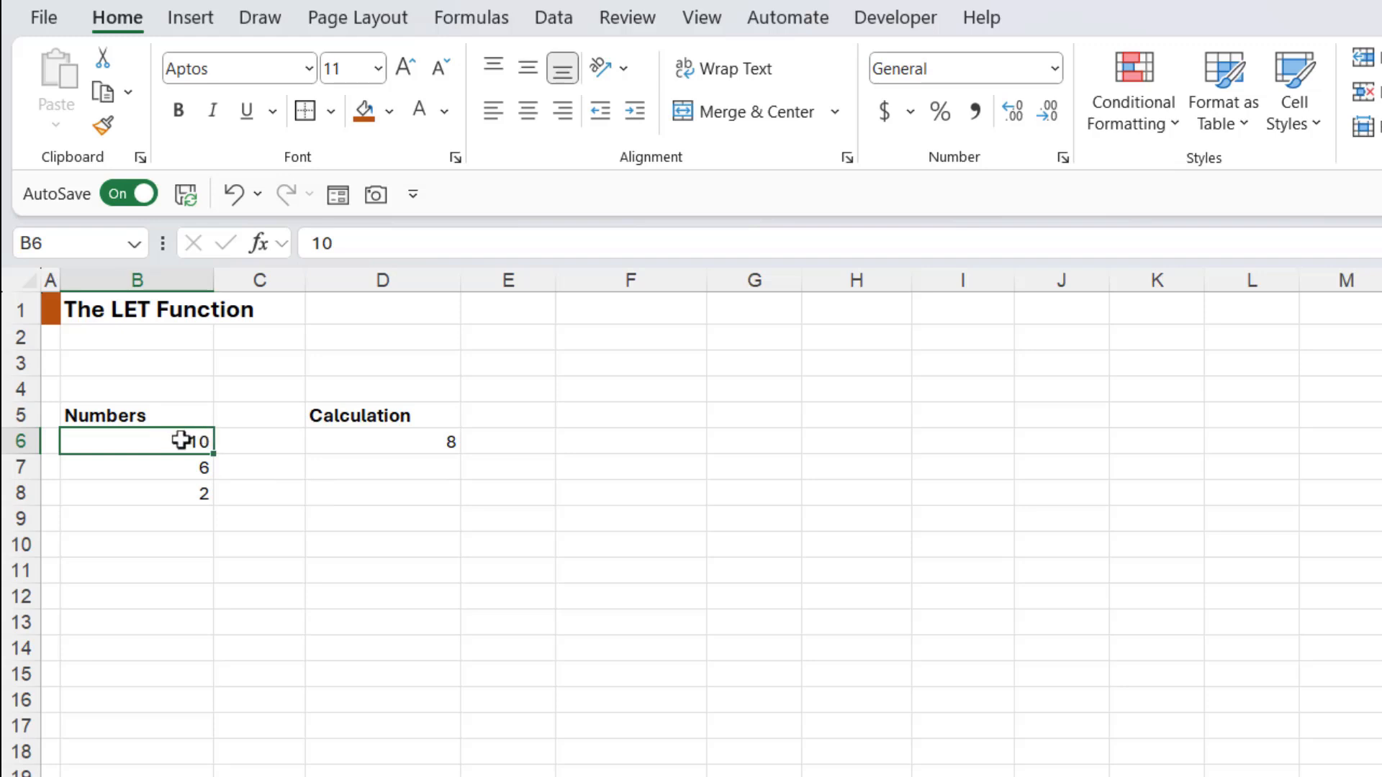
pyautogui.click(180, 464)
pyautogui.click(176, 495)
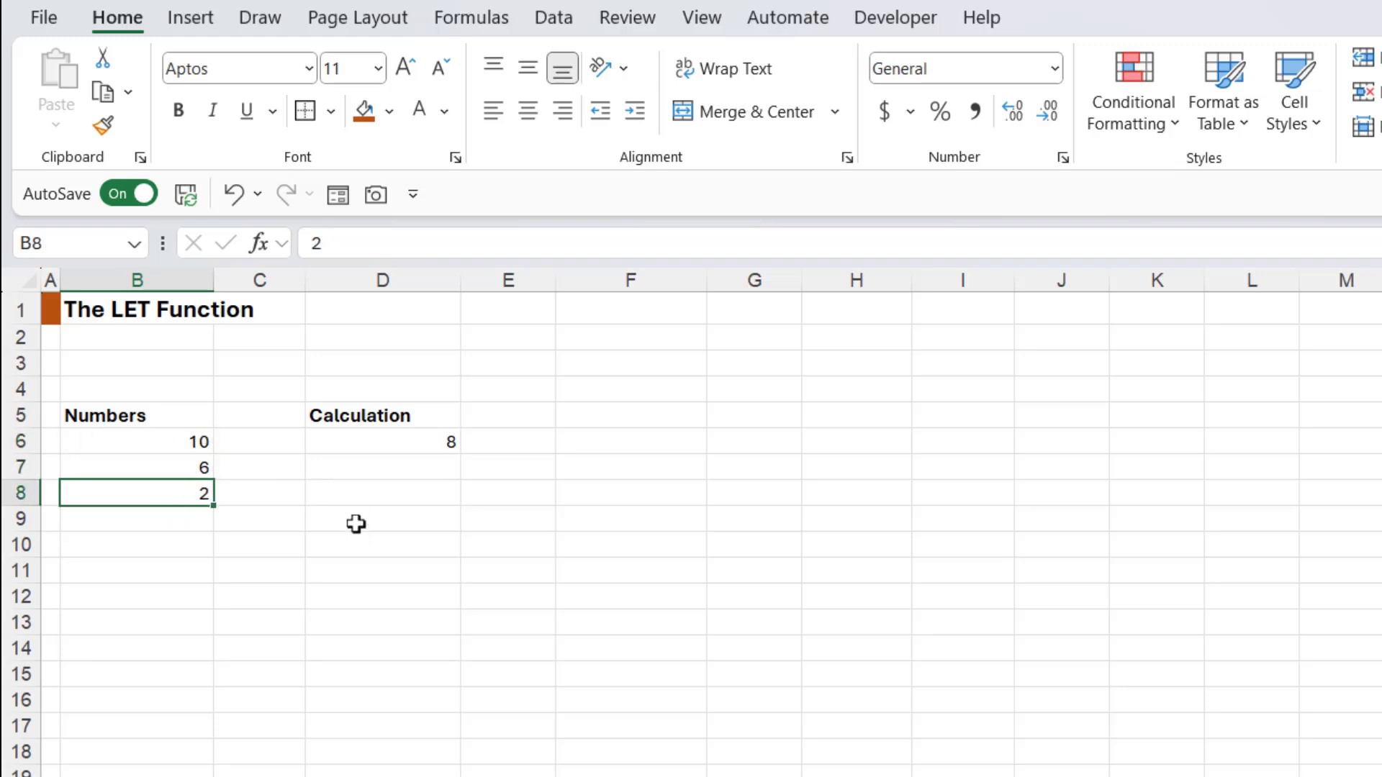
# - Start a LET formula in cell D8 that defines x as 10, y as 6 and z as 2
pyautogui.click(345, 498)
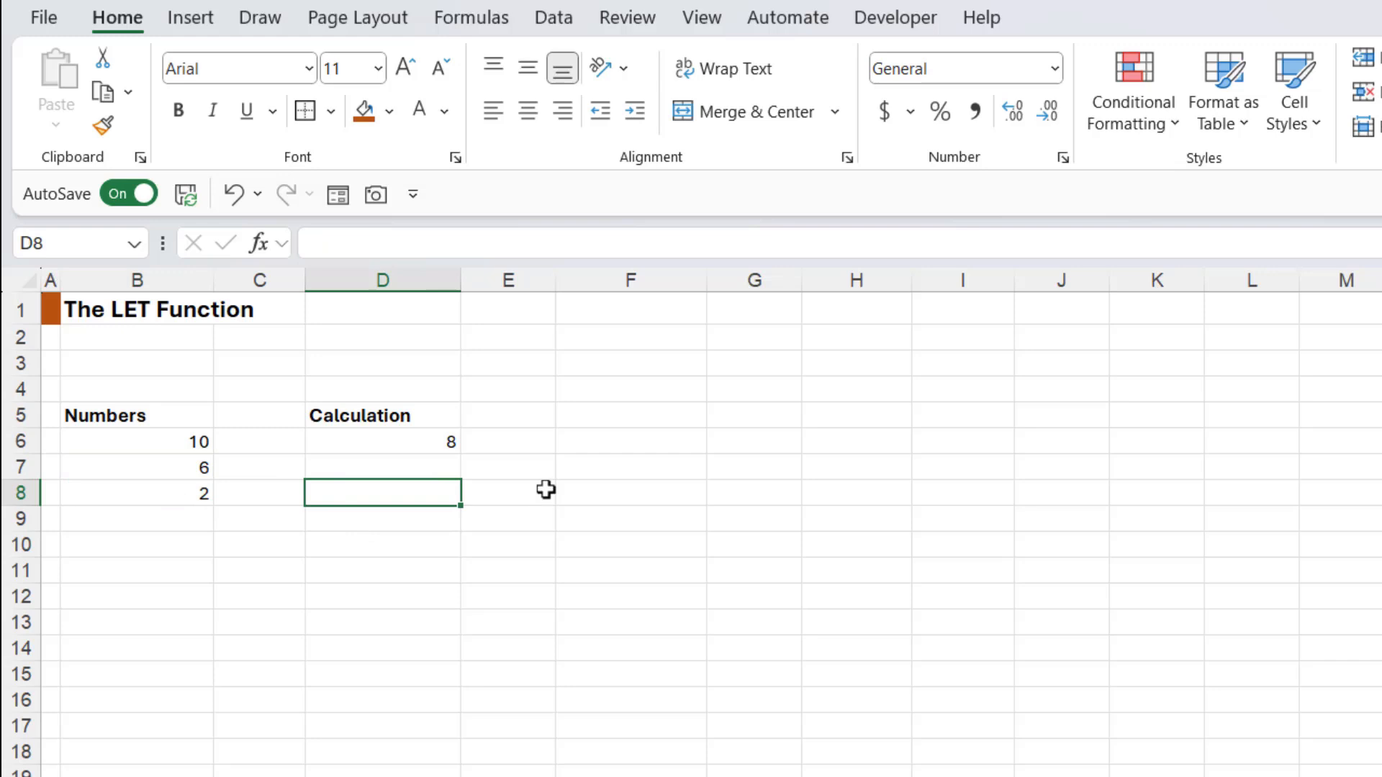
pyautogui.write('=LET(')
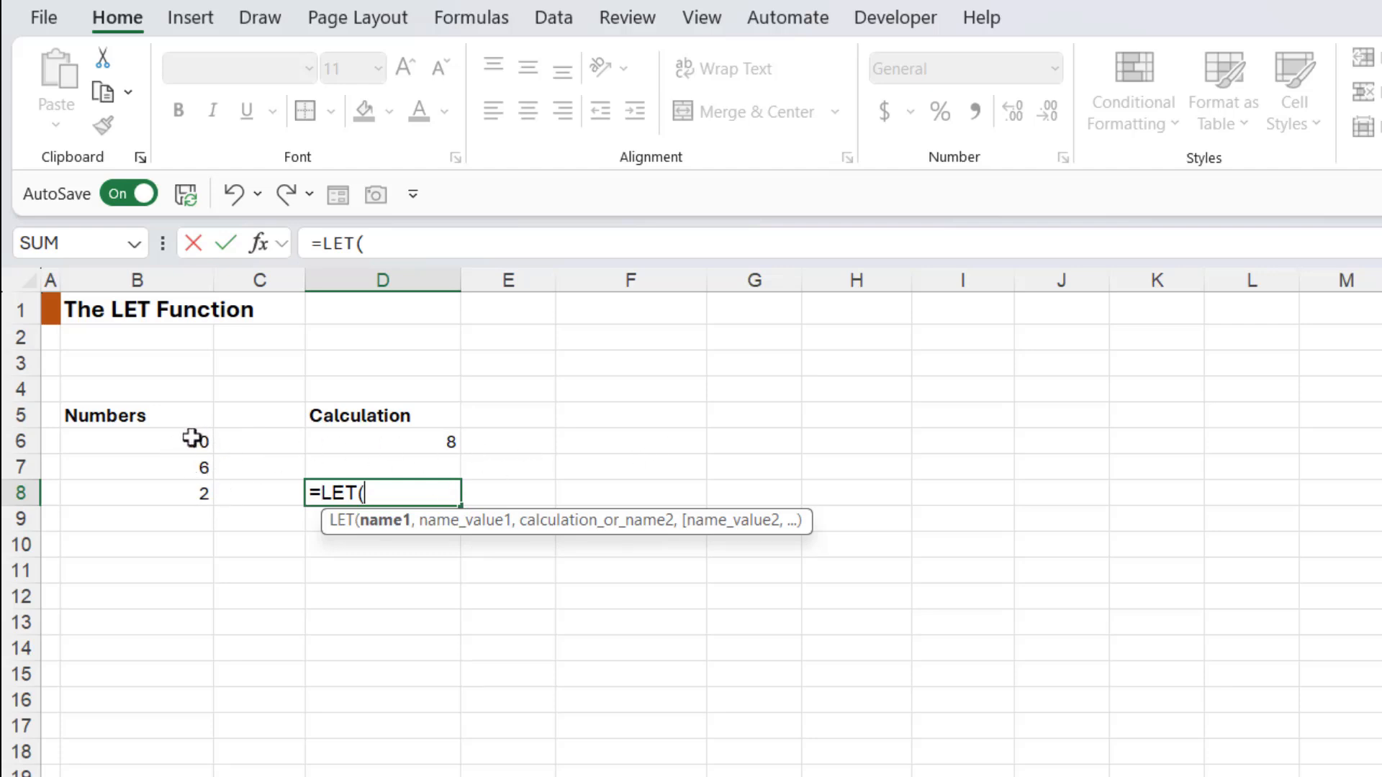
pyautogui.write('x,')
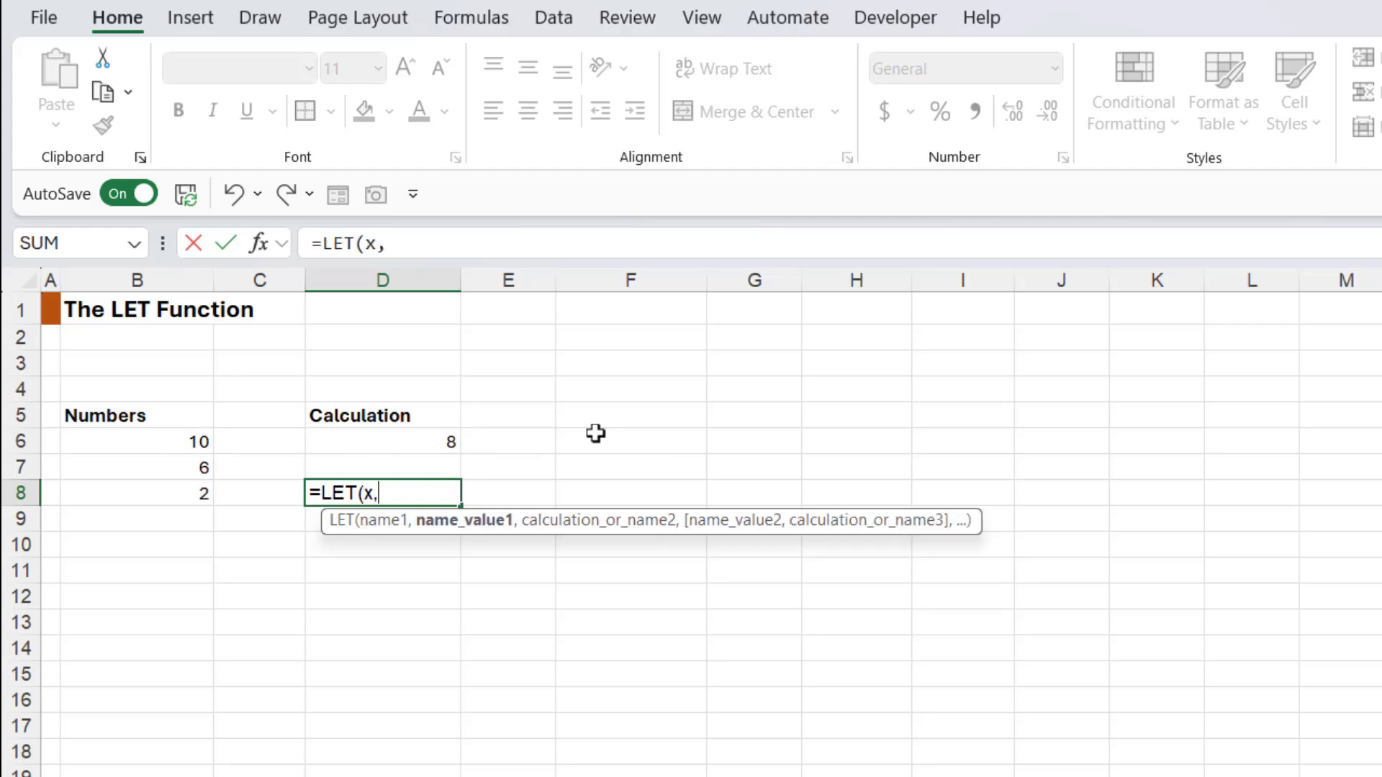
pyautogui.write('10,')
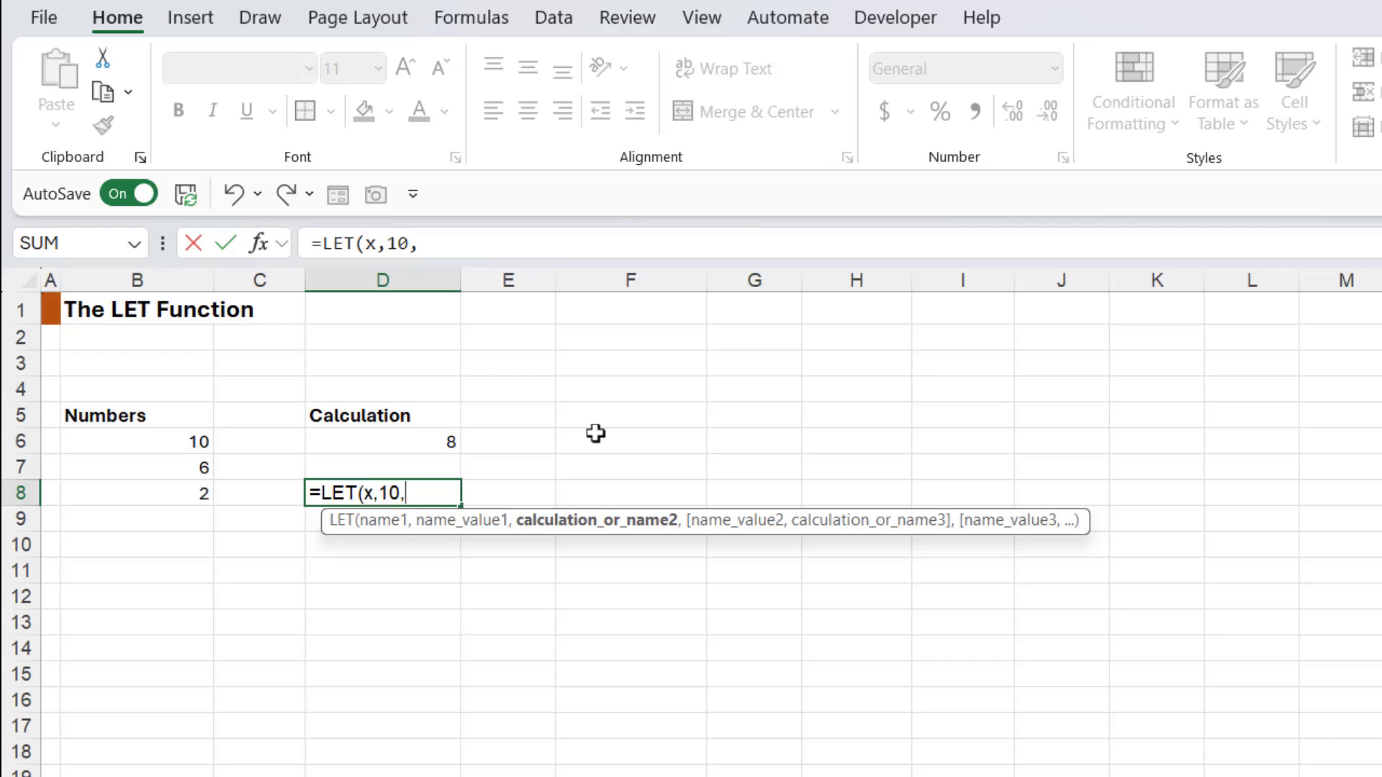
pyautogui.write('y,')
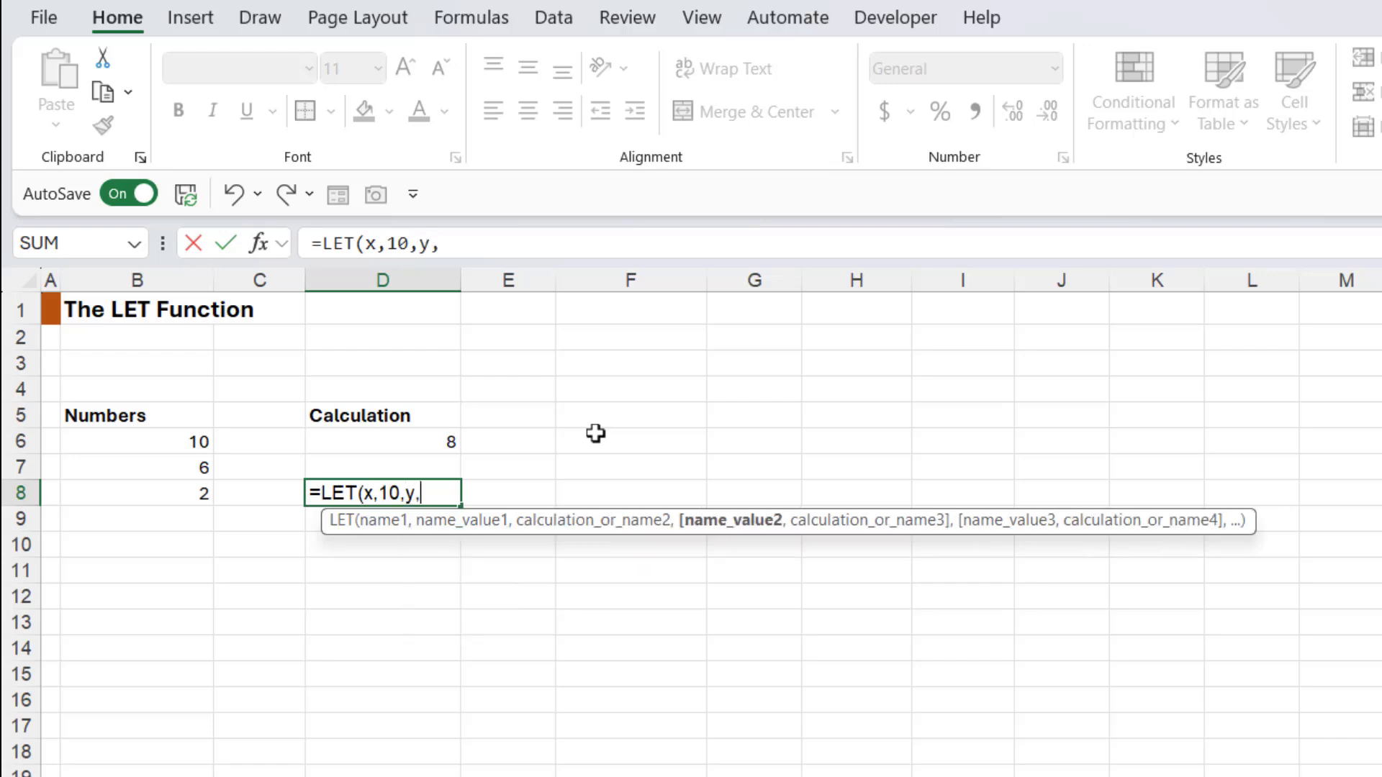
pyautogui.write('6,')
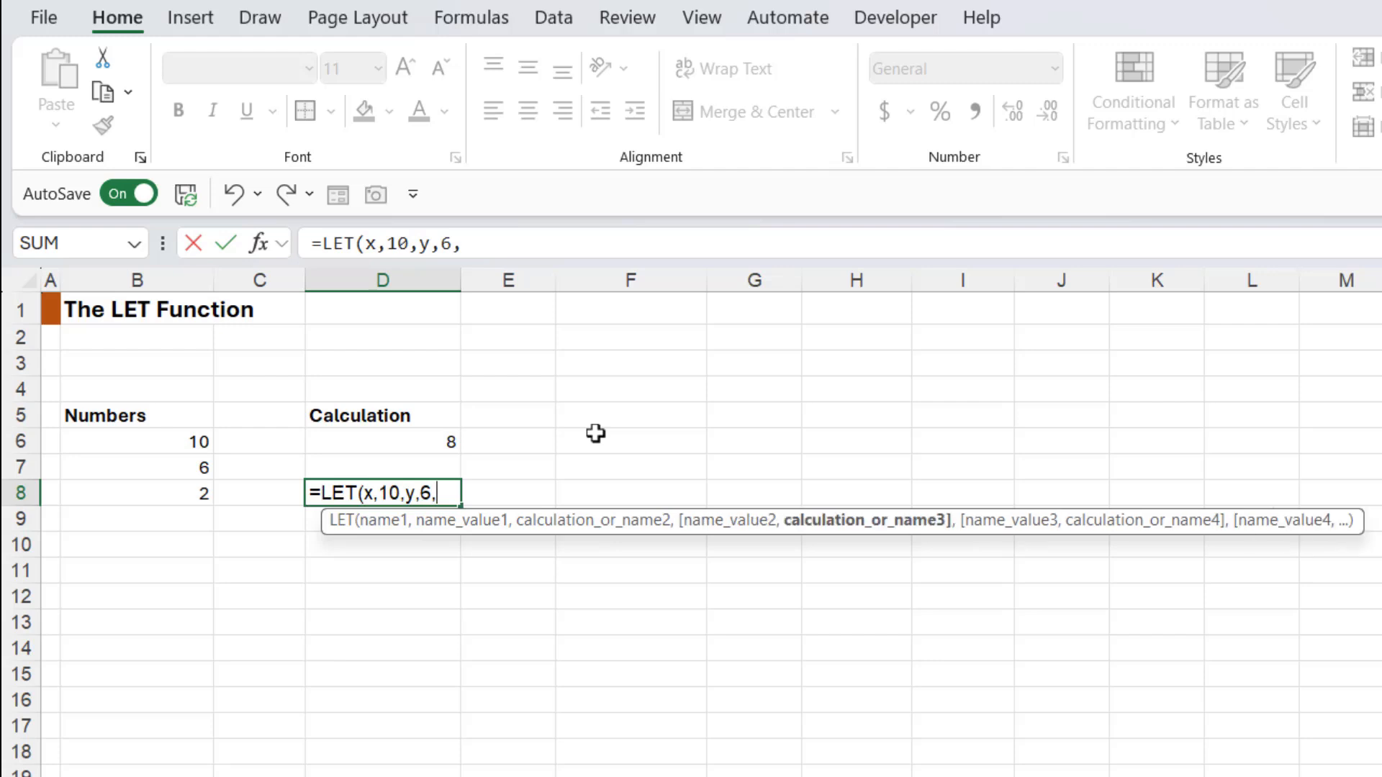
pyautogui.write('z,2')
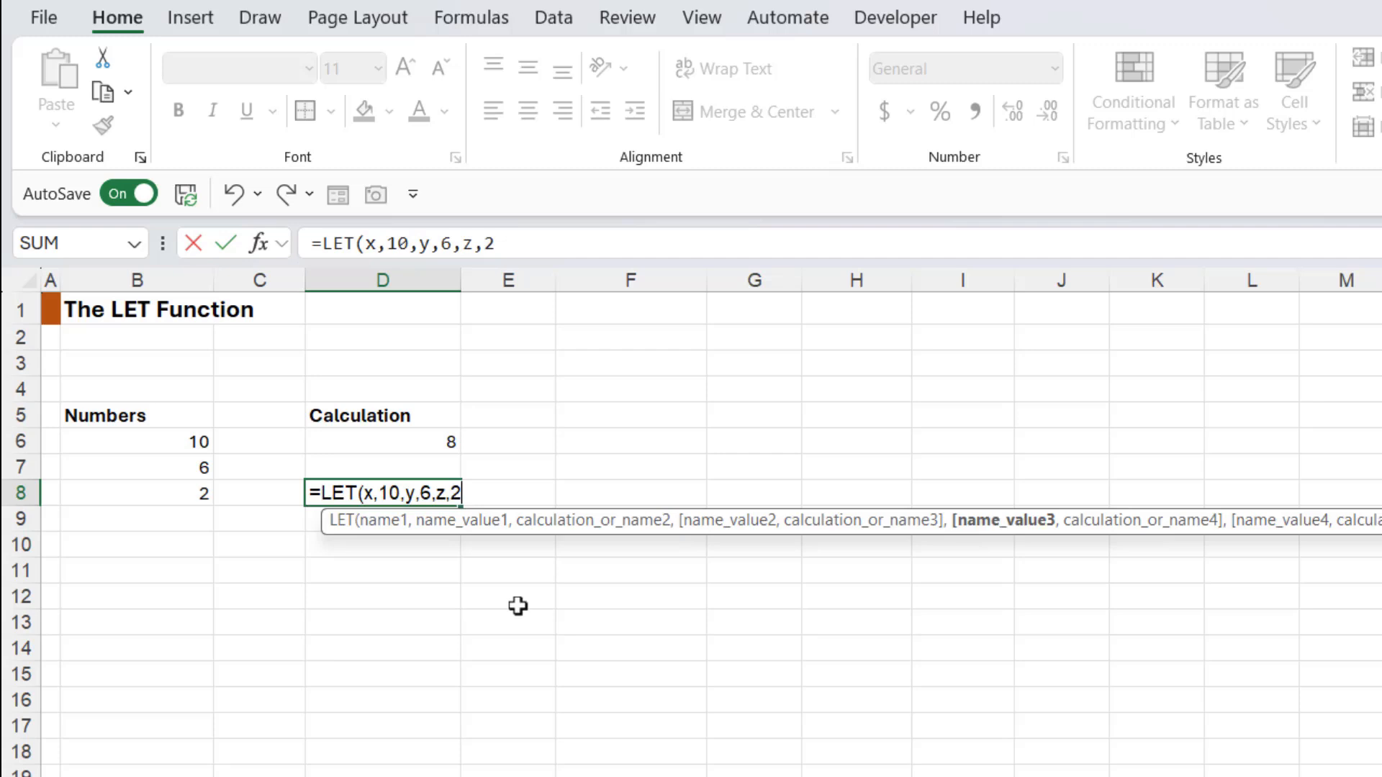
pyautogui.write(',')
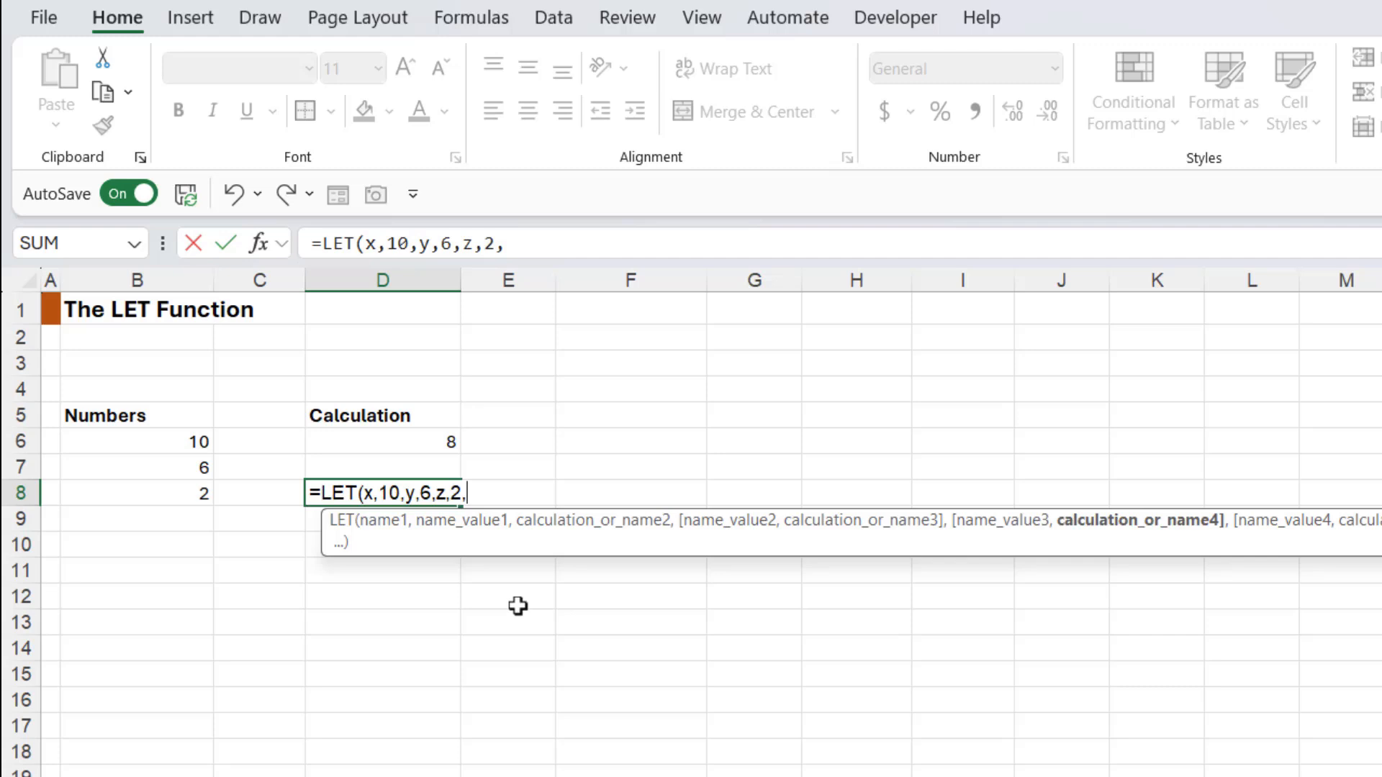
# - Complete the LET formula in D8 with the calculation SUM(x+y)/z
pyautogui.write('SUM(')
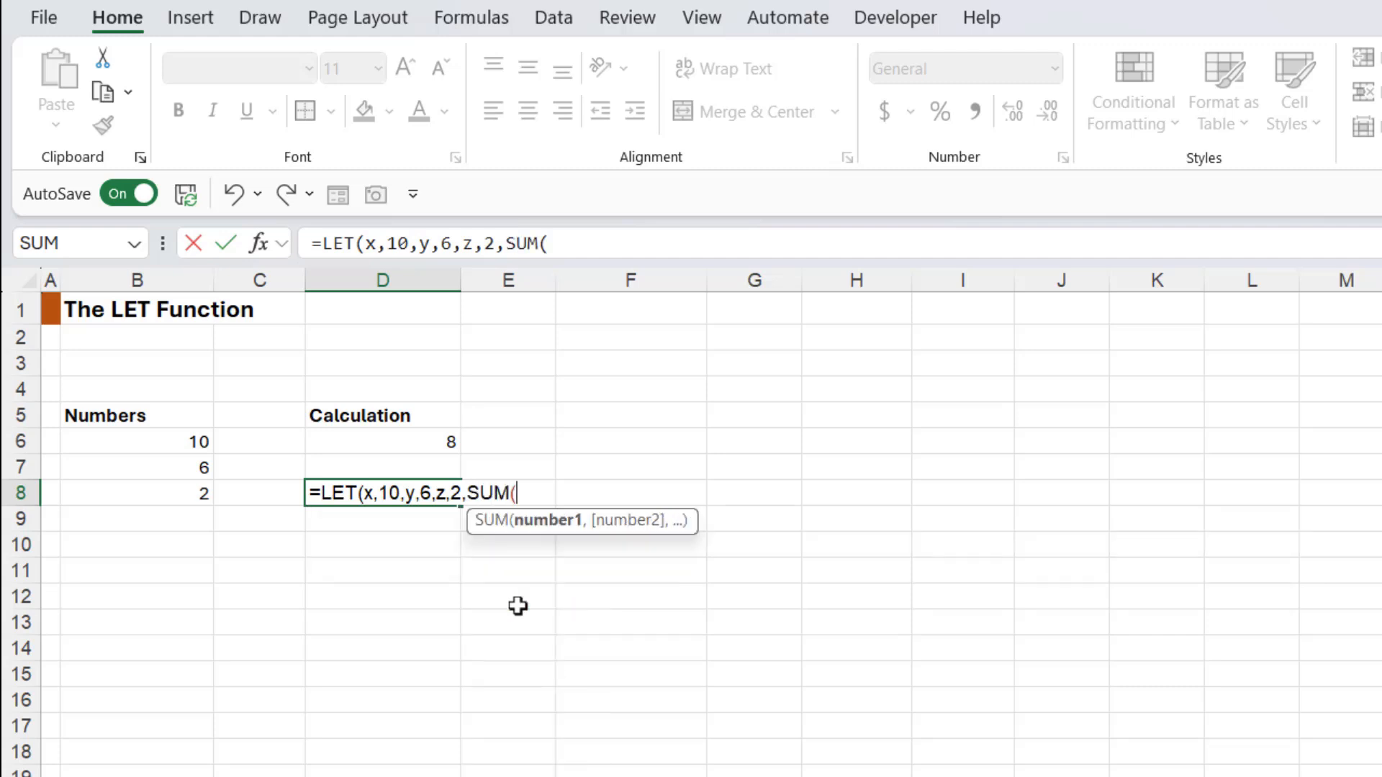
pyautogui.write('x+y')
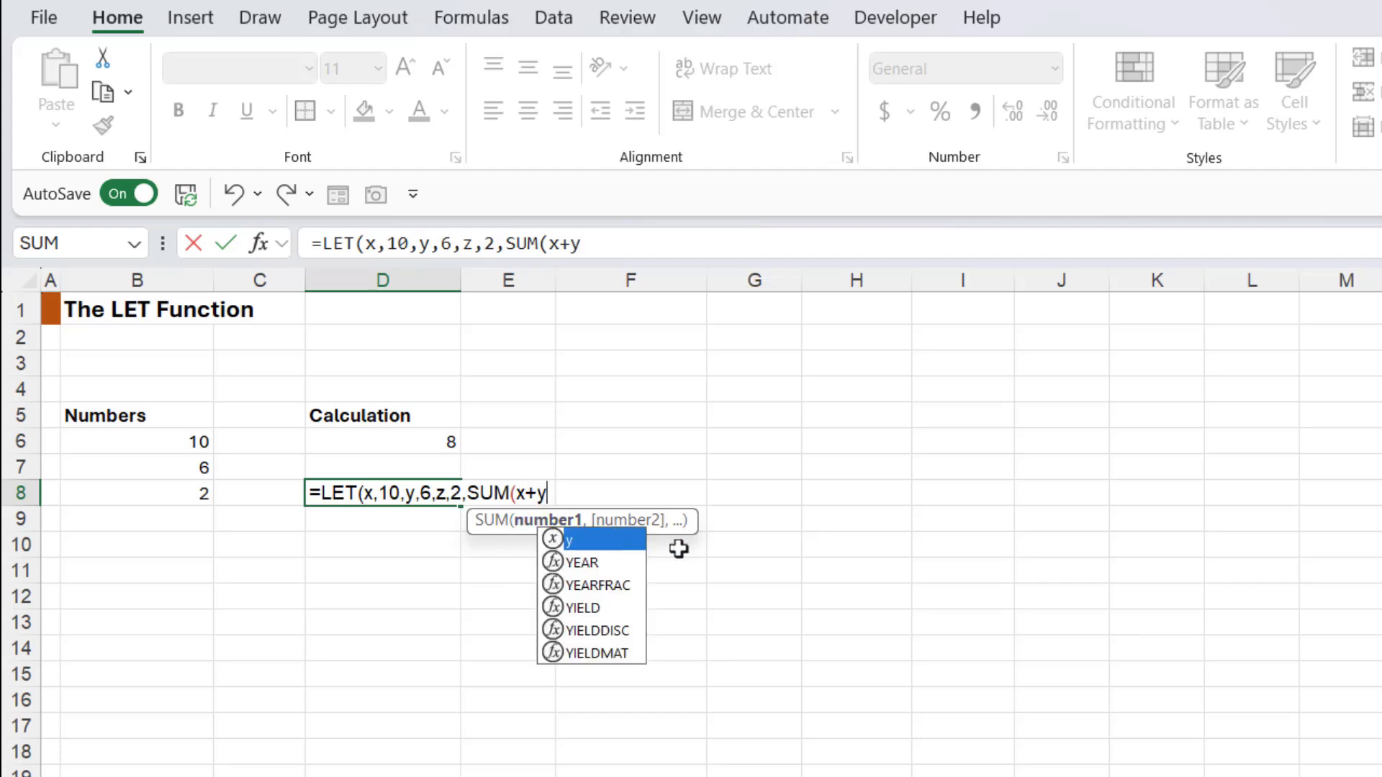
pyautogui.write(')')
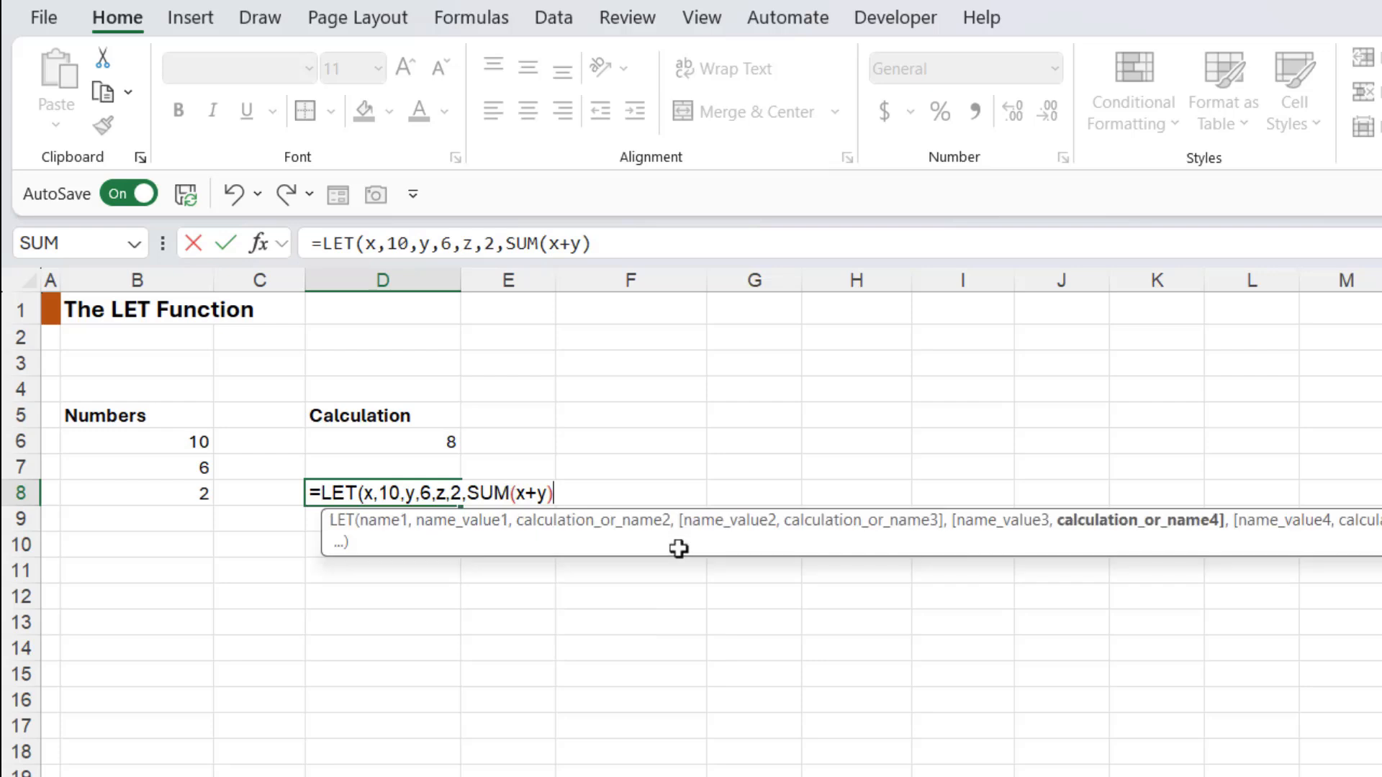
pyautogui.write('/z')
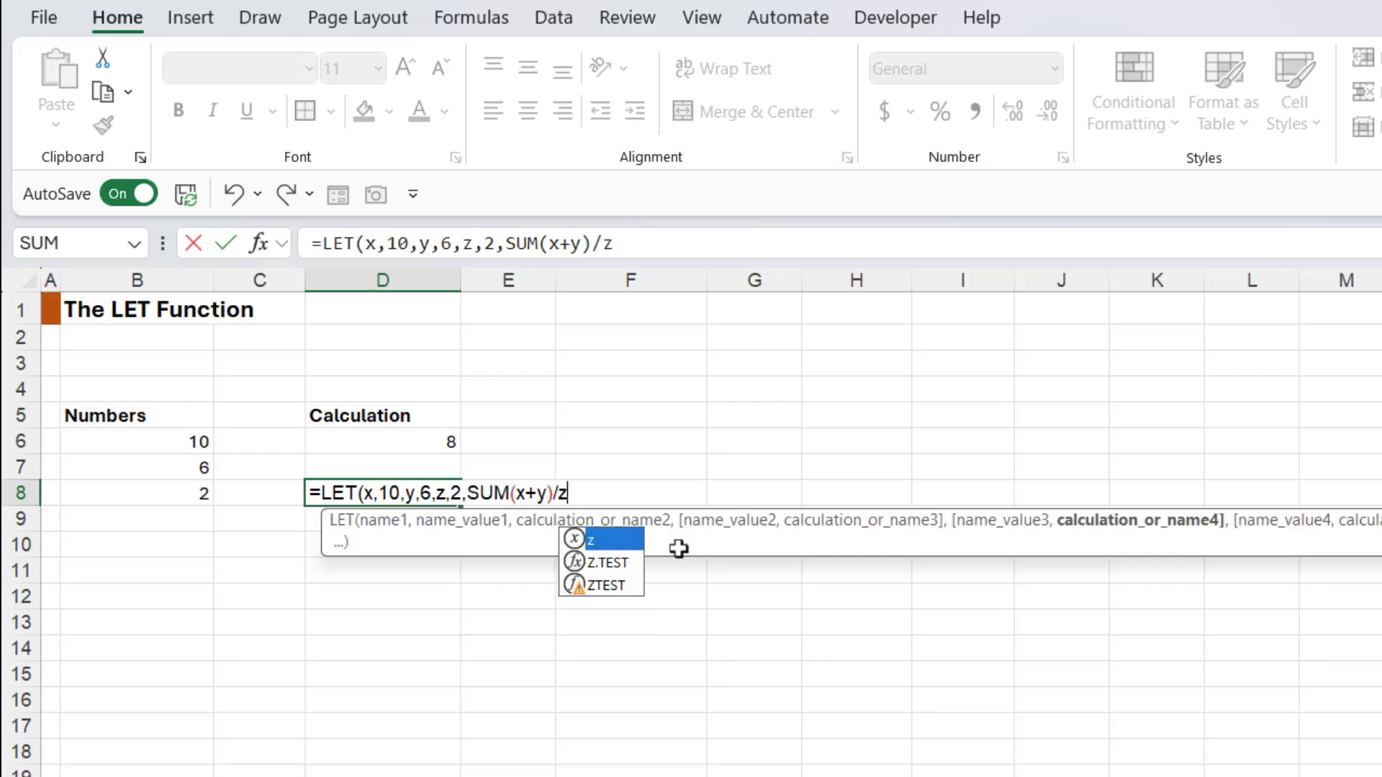
pyautogui.write(')')
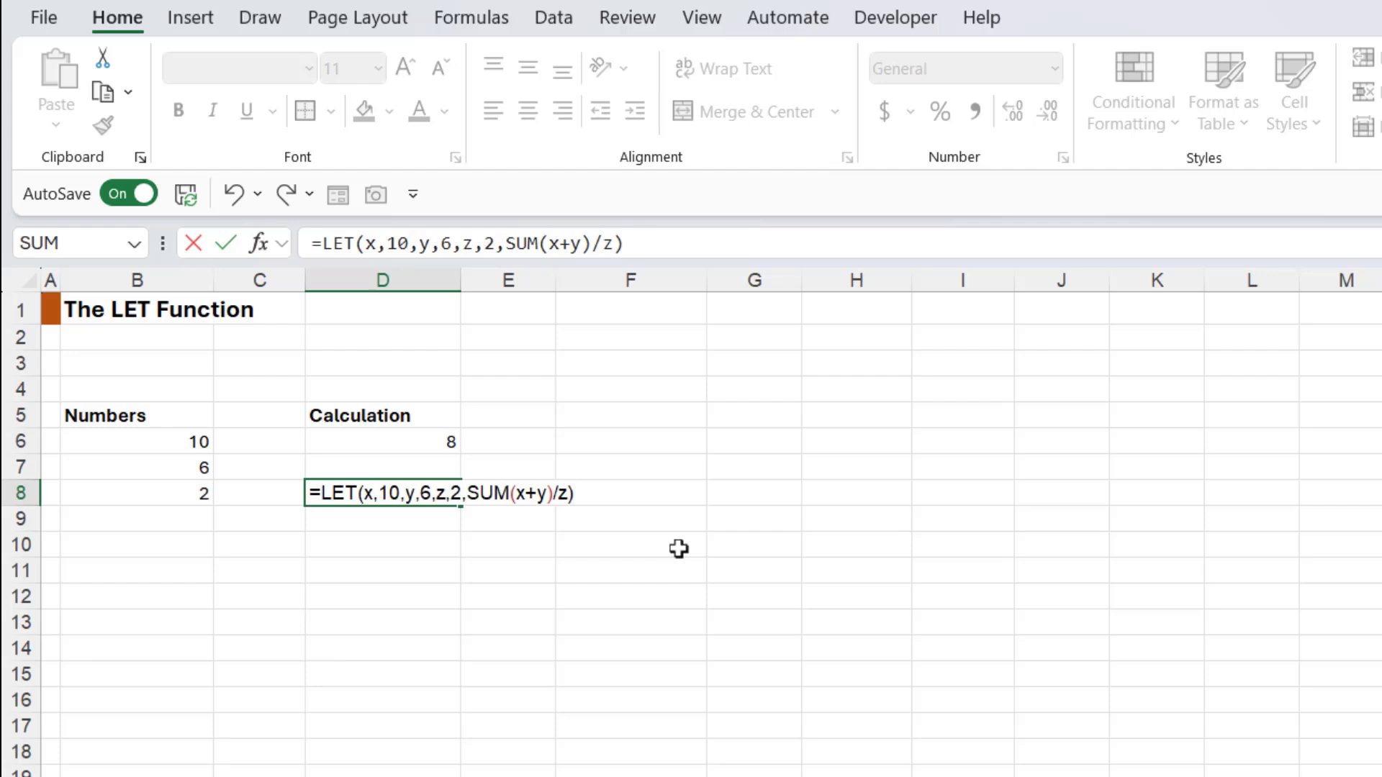
pyautogui.press('Return')
# - Examine the SUM(x+y)/z calculation inside the LET formula in D8
pyautogui.click(452, 497)
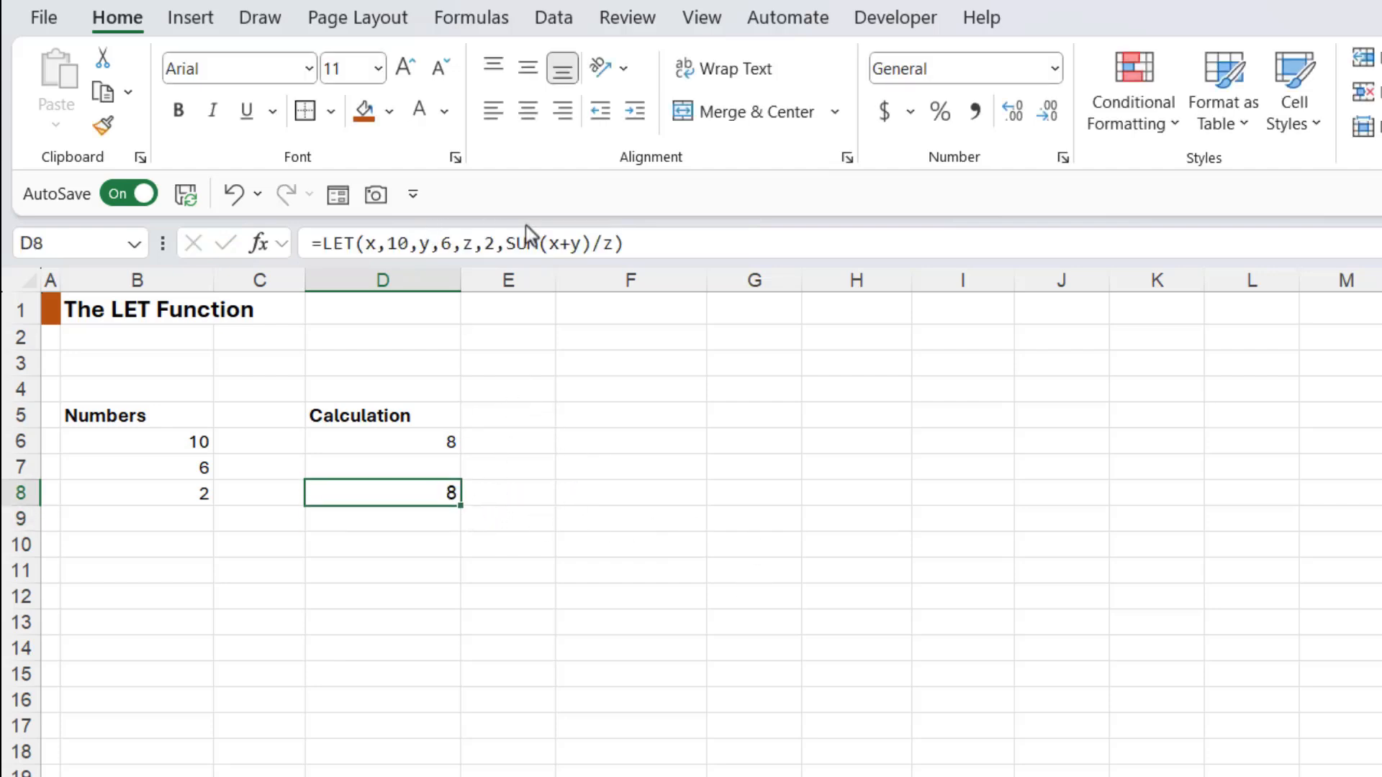
pyautogui.click(505, 244)
pyautogui.moveTo(506, 244); pyautogui.dragTo(618, 244)
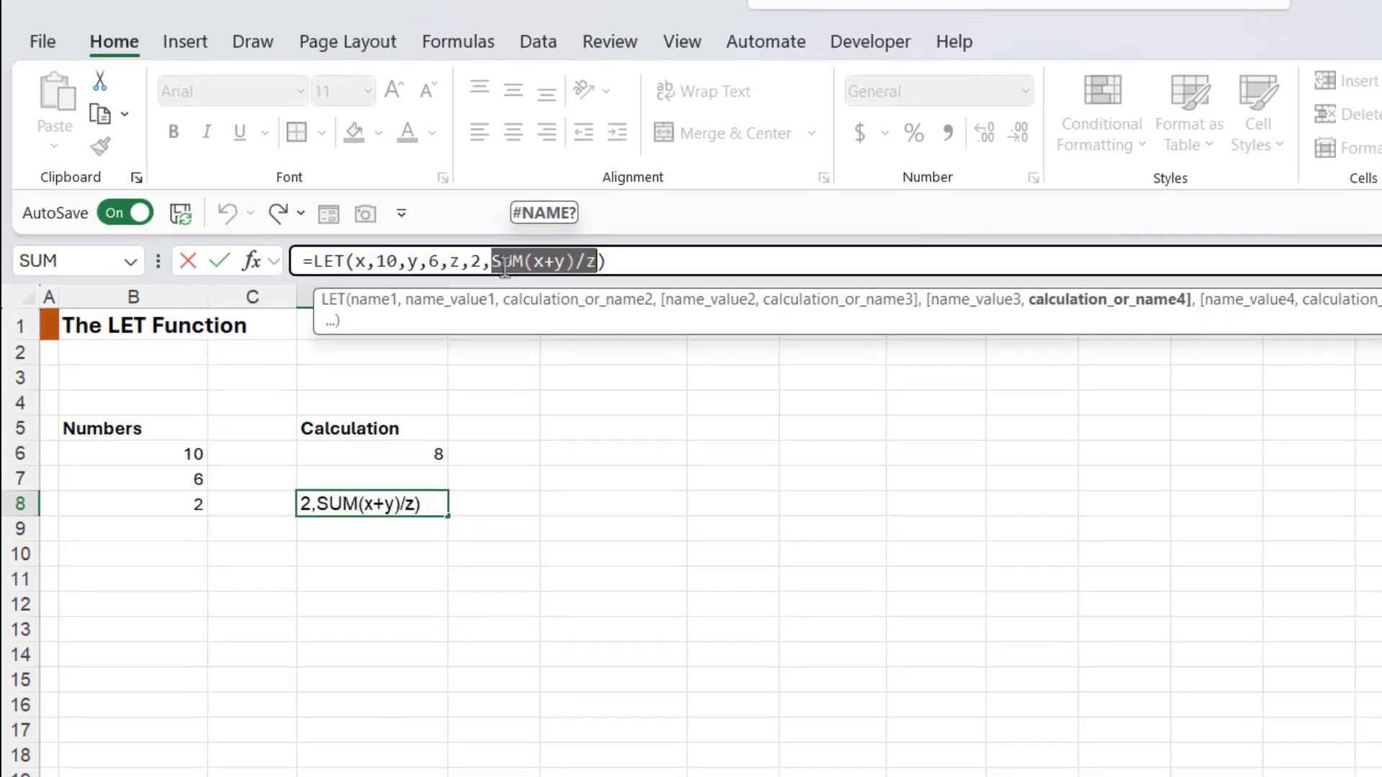
pyautogui.hotkey('ctrl', 'Return')
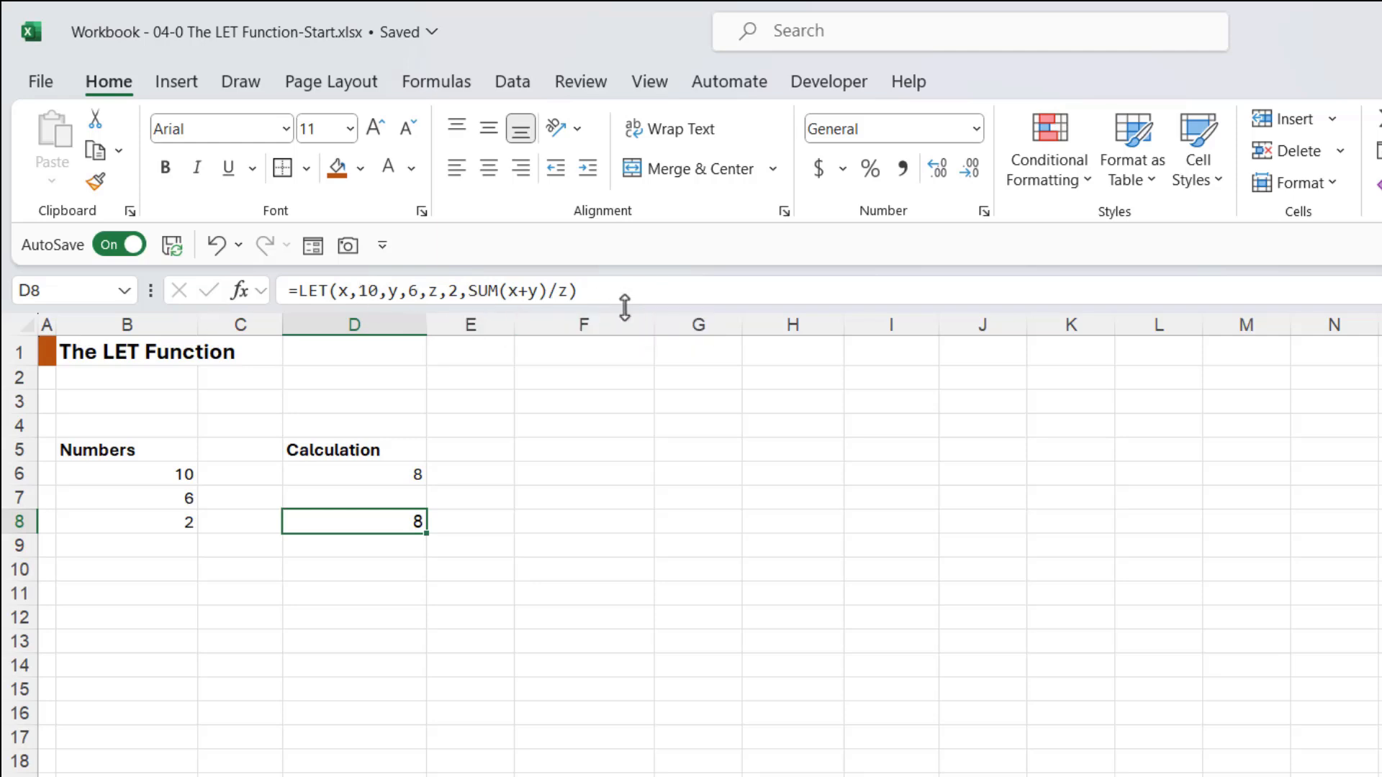
# - Enlarge the formula bar and split the LET formula in D8 into separate lines for LET(, x, y, z and the SUM(x+y)/z calculation
pyautogui.moveTo(625, 307); pyautogui.dragTo(624, 422)
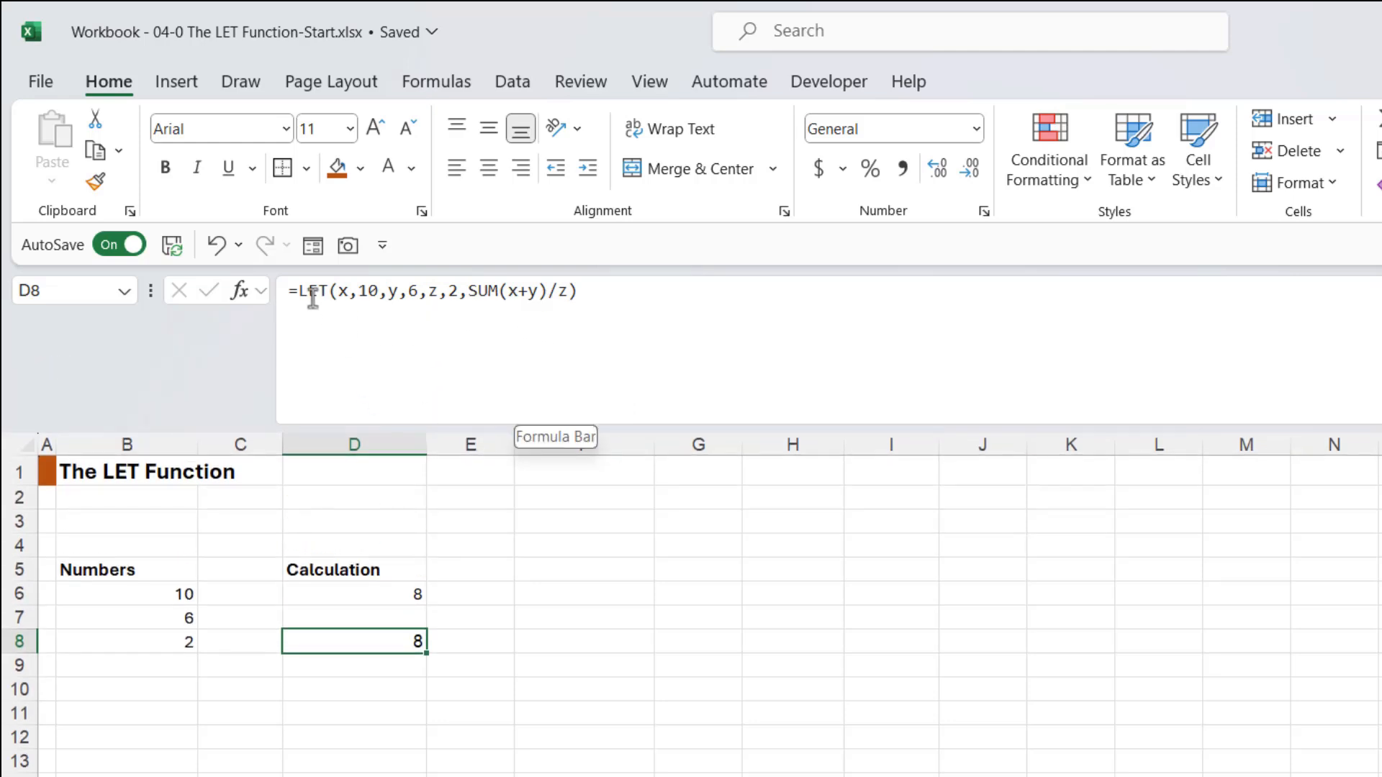
pyautogui.click(338, 291)
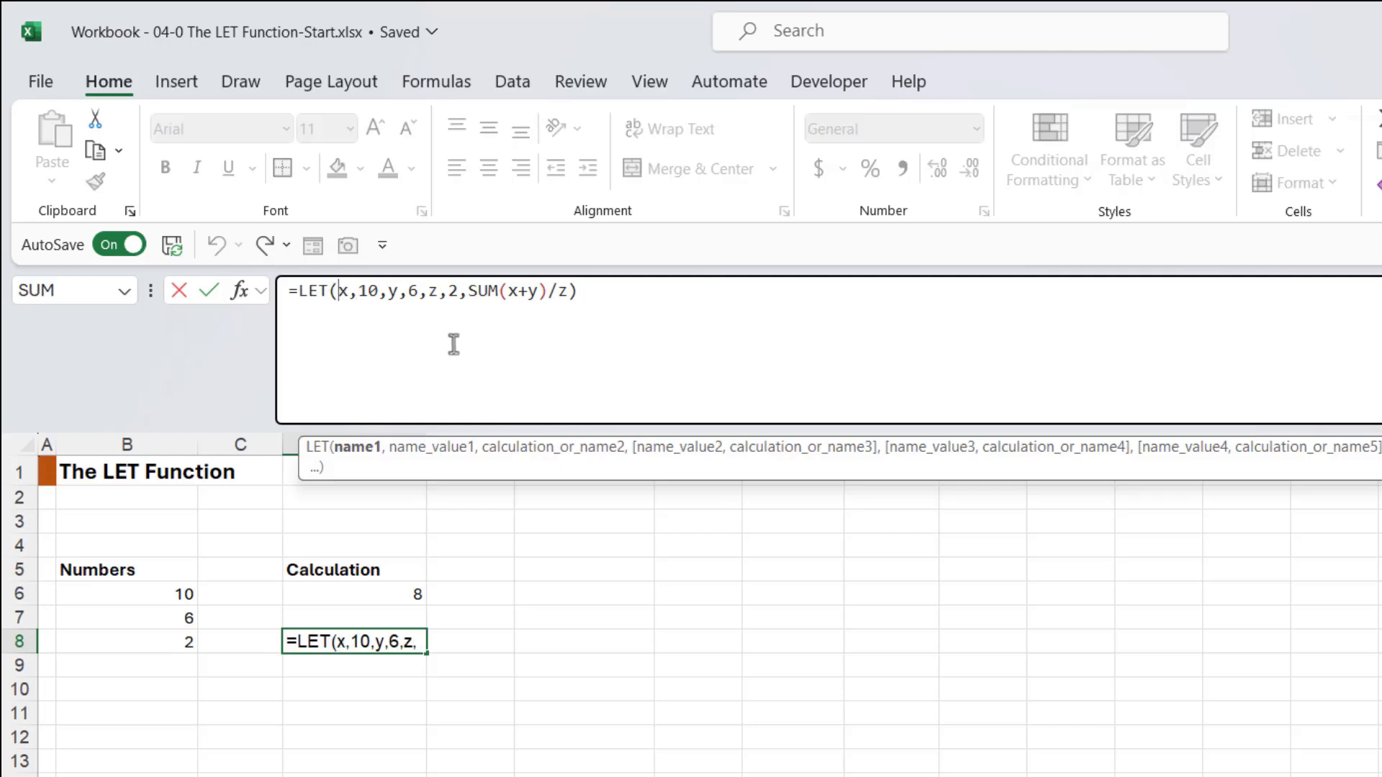
pyautogui.hotkey('alt', 'Return')
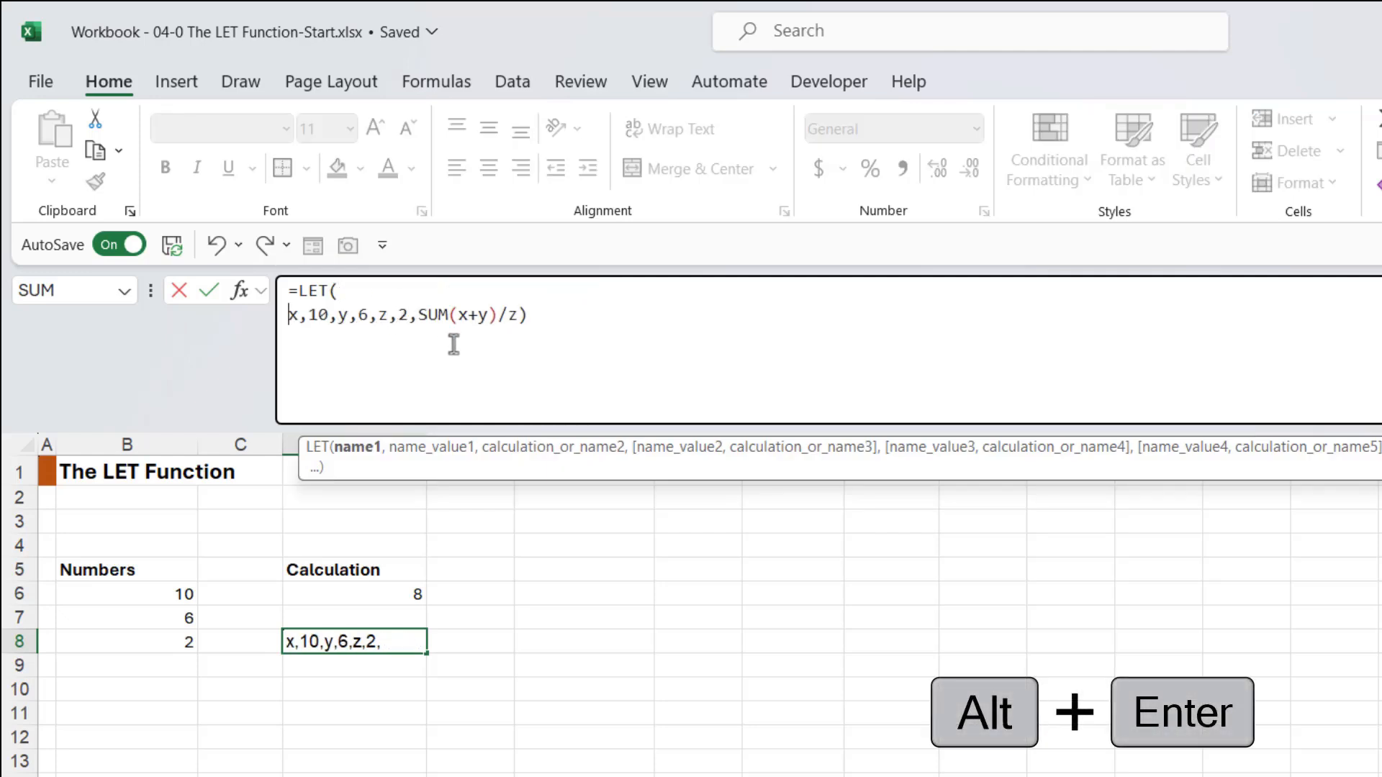
pyautogui.click(339, 315)
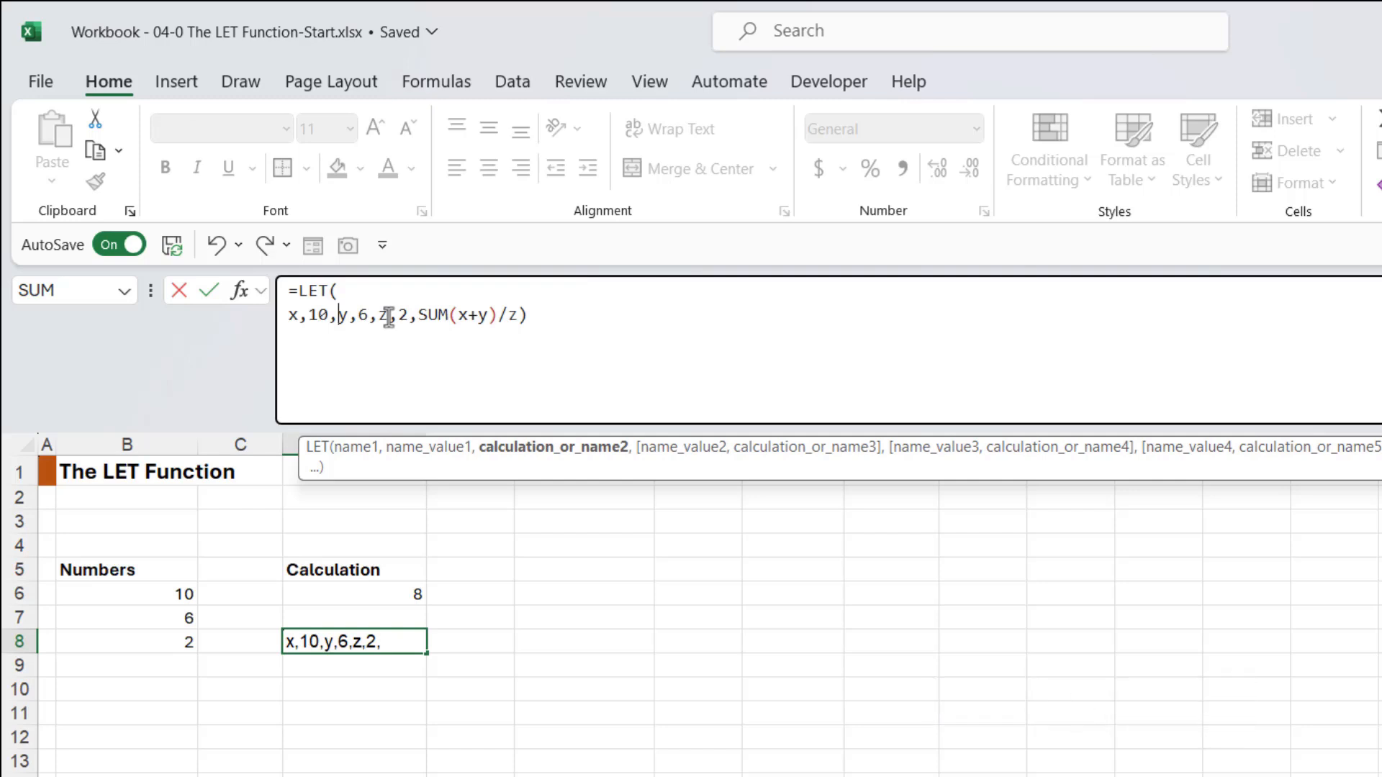
pyautogui.hotkey('alt', 'Return')
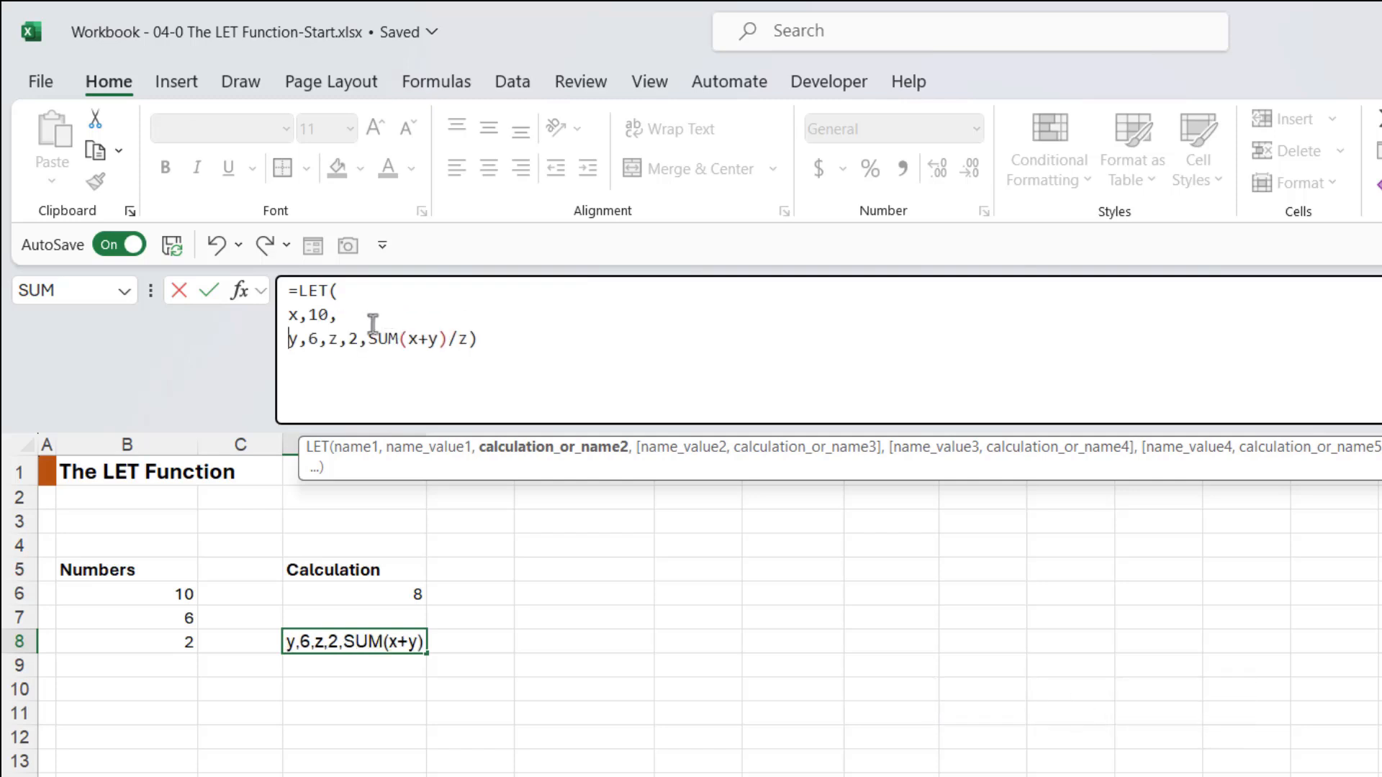
pyautogui.click(333, 339)
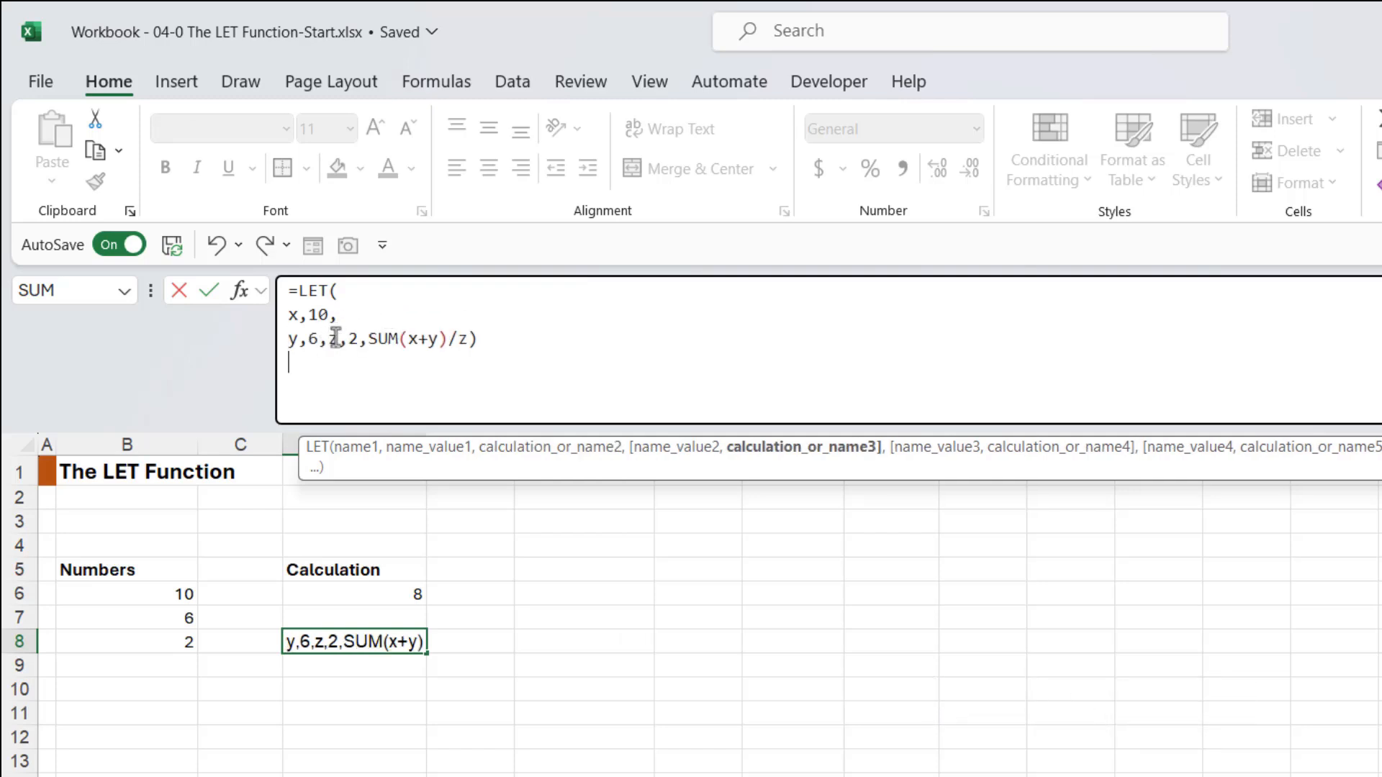
pyautogui.hotkey('alt', 'Return')
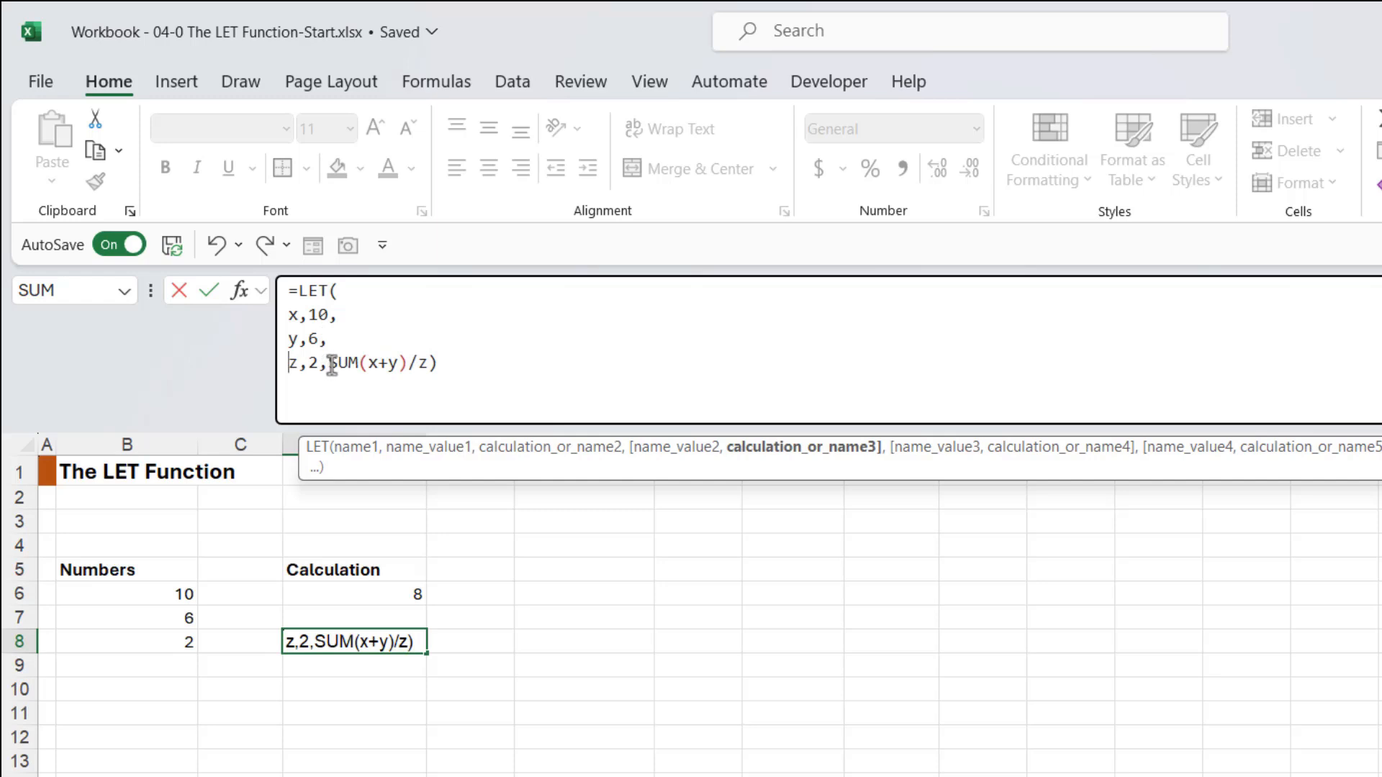
pyautogui.click(330, 364)
pyautogui.hotkey('alt', 'Return')
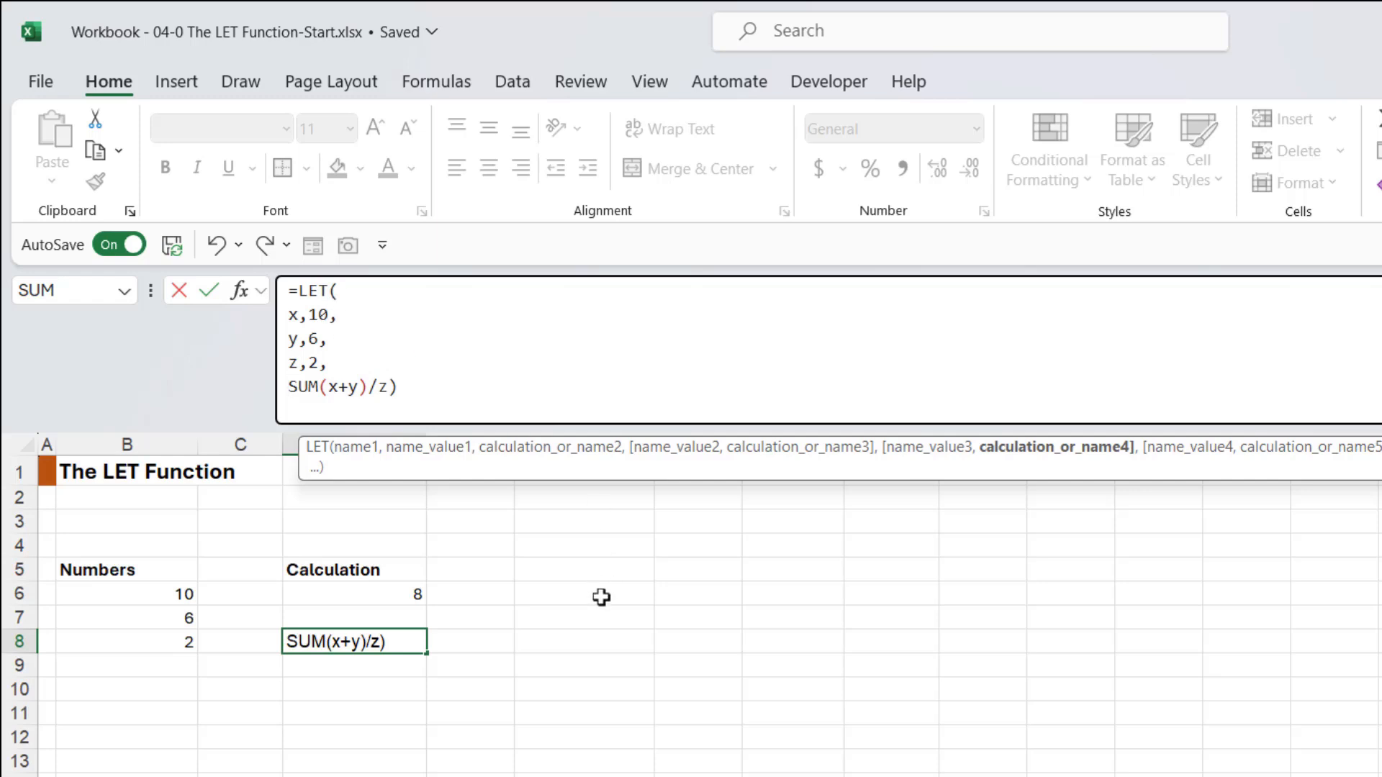
pyautogui.press('Return')
pyautogui.click(555, 684)
pyautogui.click(421, 641)
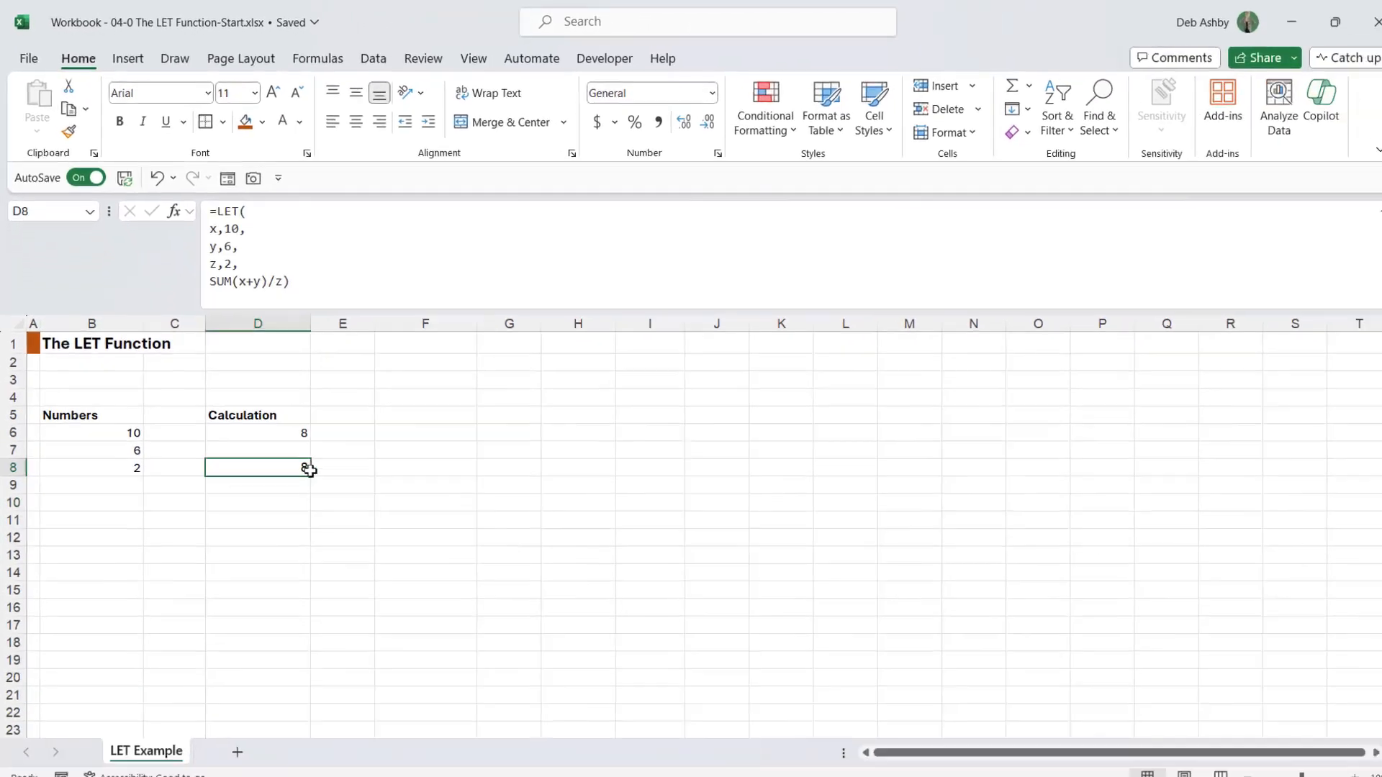
pyautogui.click(113, 349)
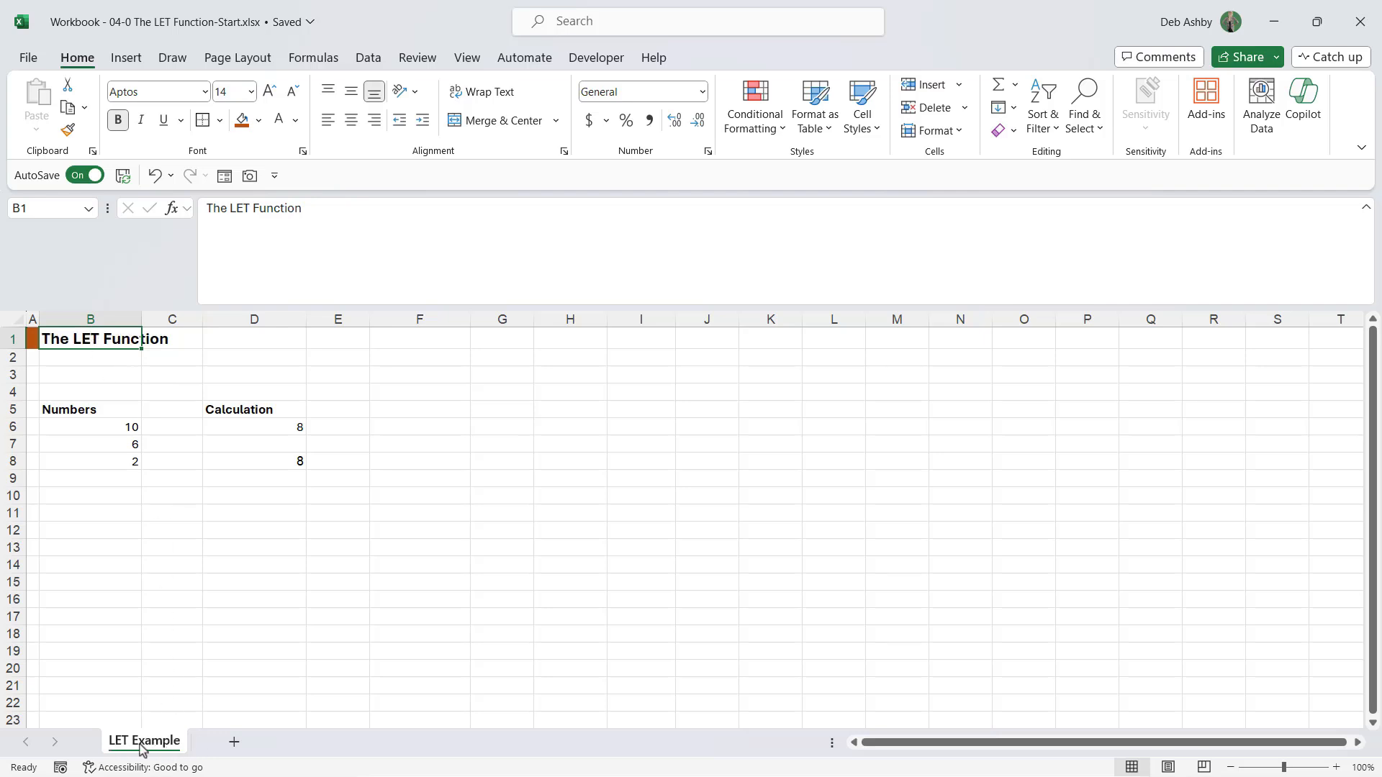
pyautogui.click(432, 378)
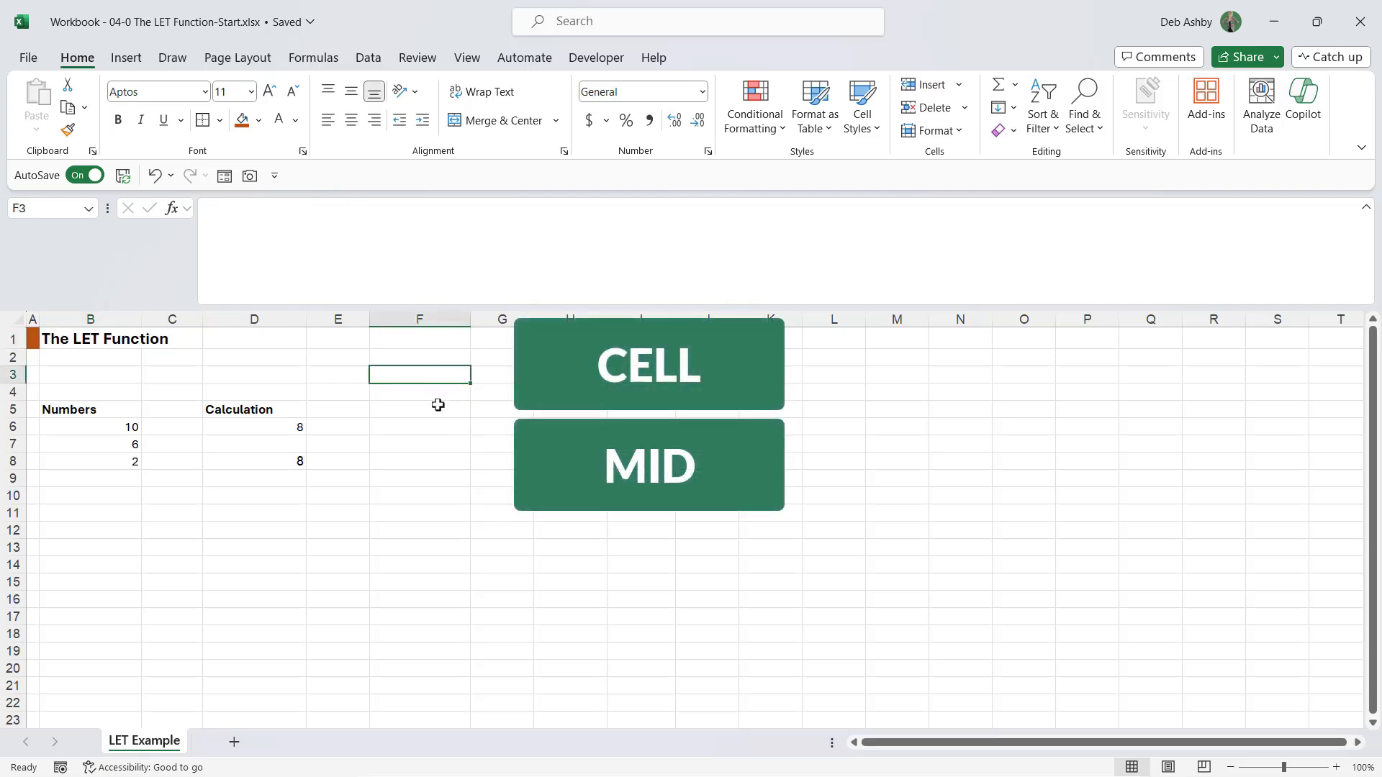
# - Replace the title text in B1 with the formula =CELL("filename",B1)
pyautogui.click(148, 338)
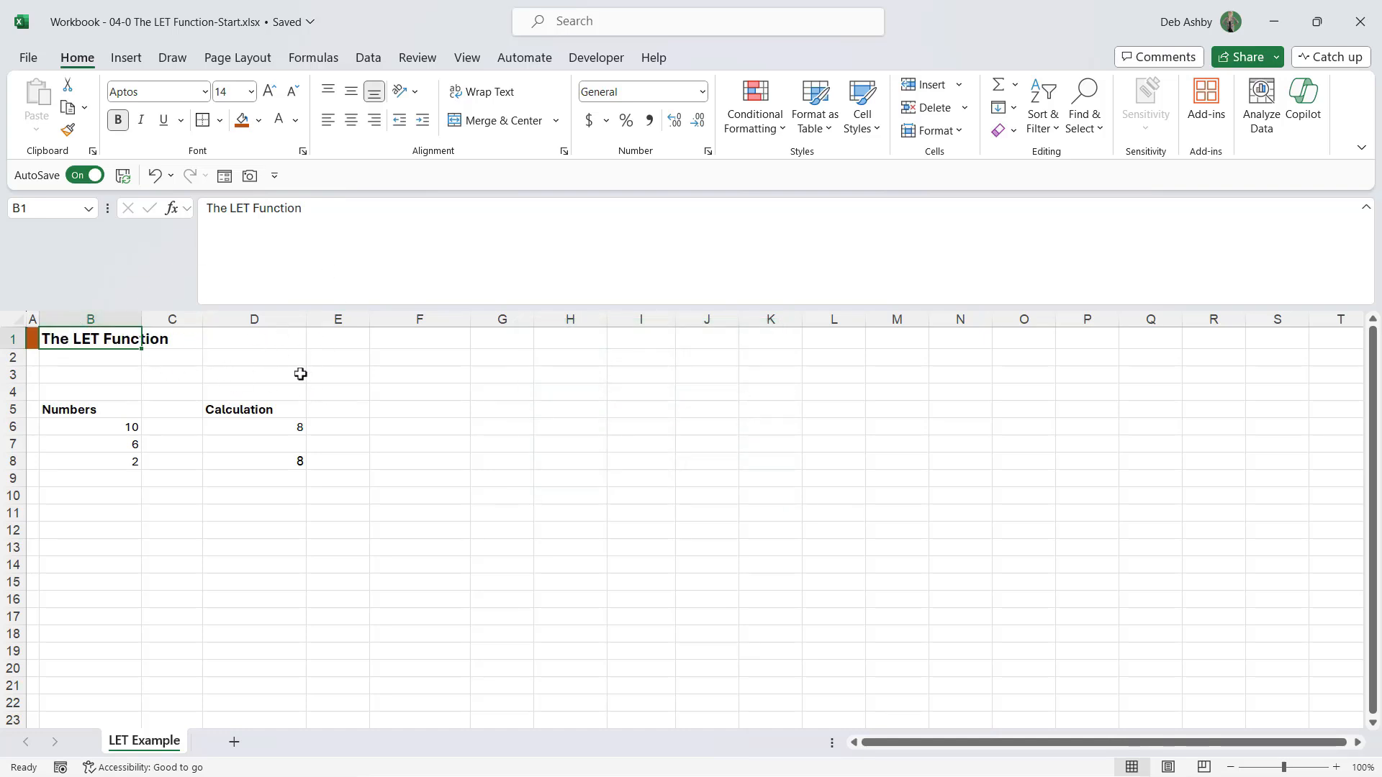
pyautogui.click(244, 208)
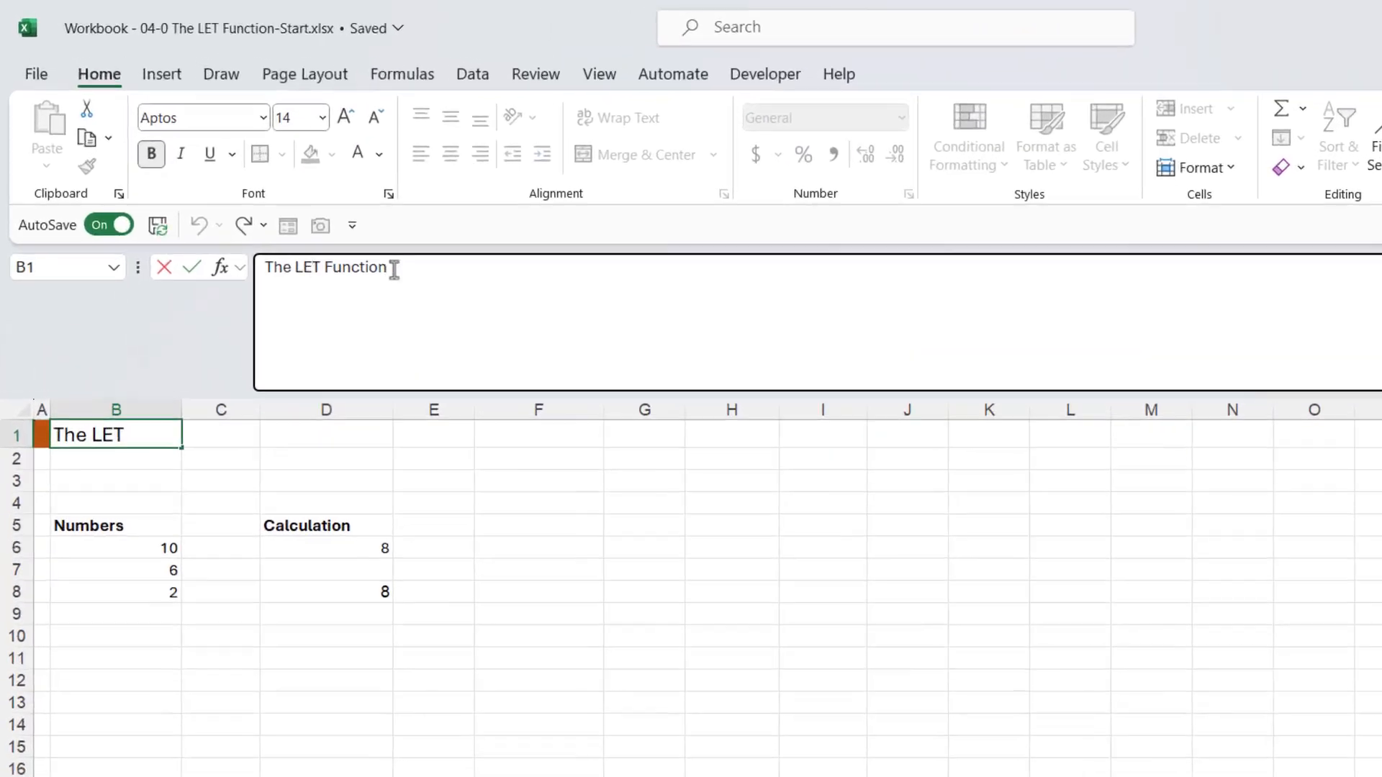
pyautogui.moveTo(301, 208); pyautogui.dragTo(208, 209)
pyautogui.moveTo(273, 278); pyautogui.dragTo(267, 278)
pyautogui.write('=CELL(')
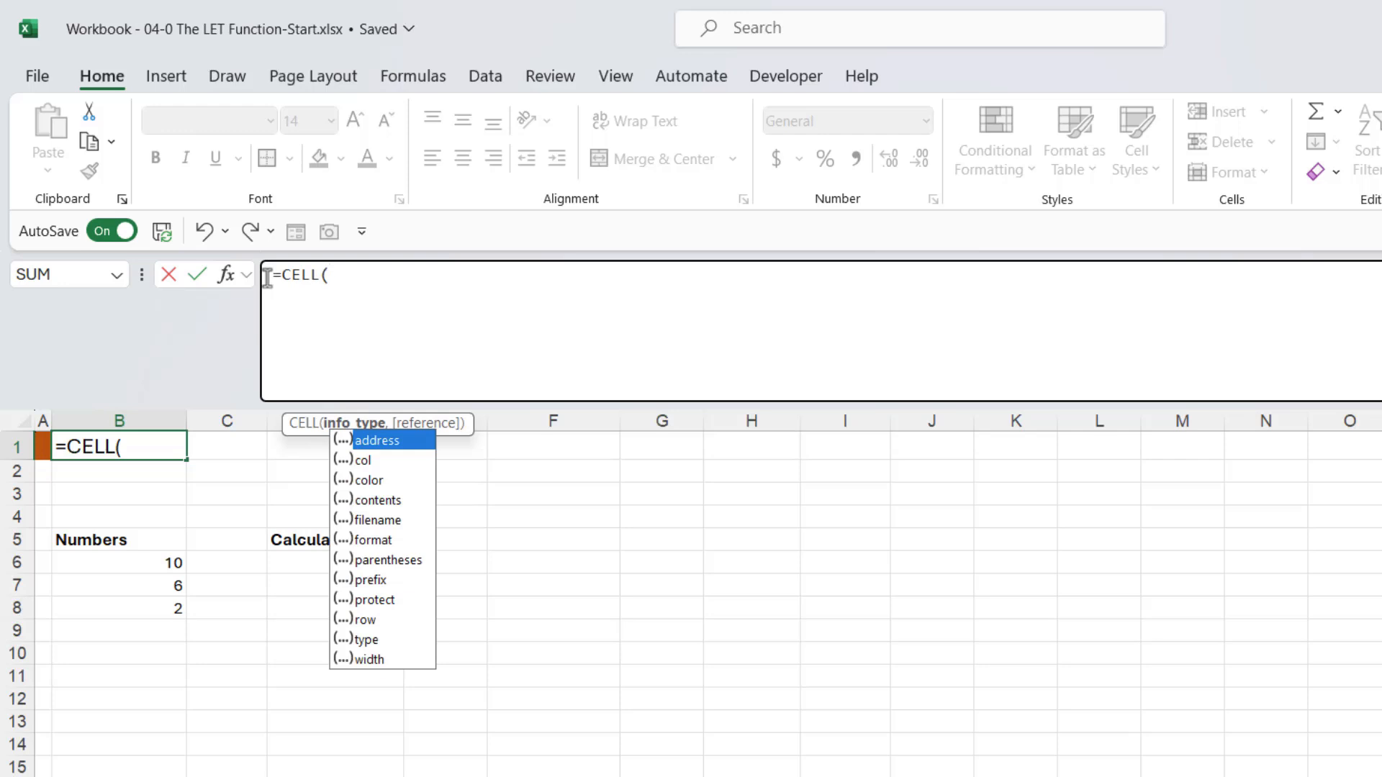
pyautogui.press('Down')
pyautogui.press('Down')
pyautogui.press('Down')
pyautogui.press('Down')
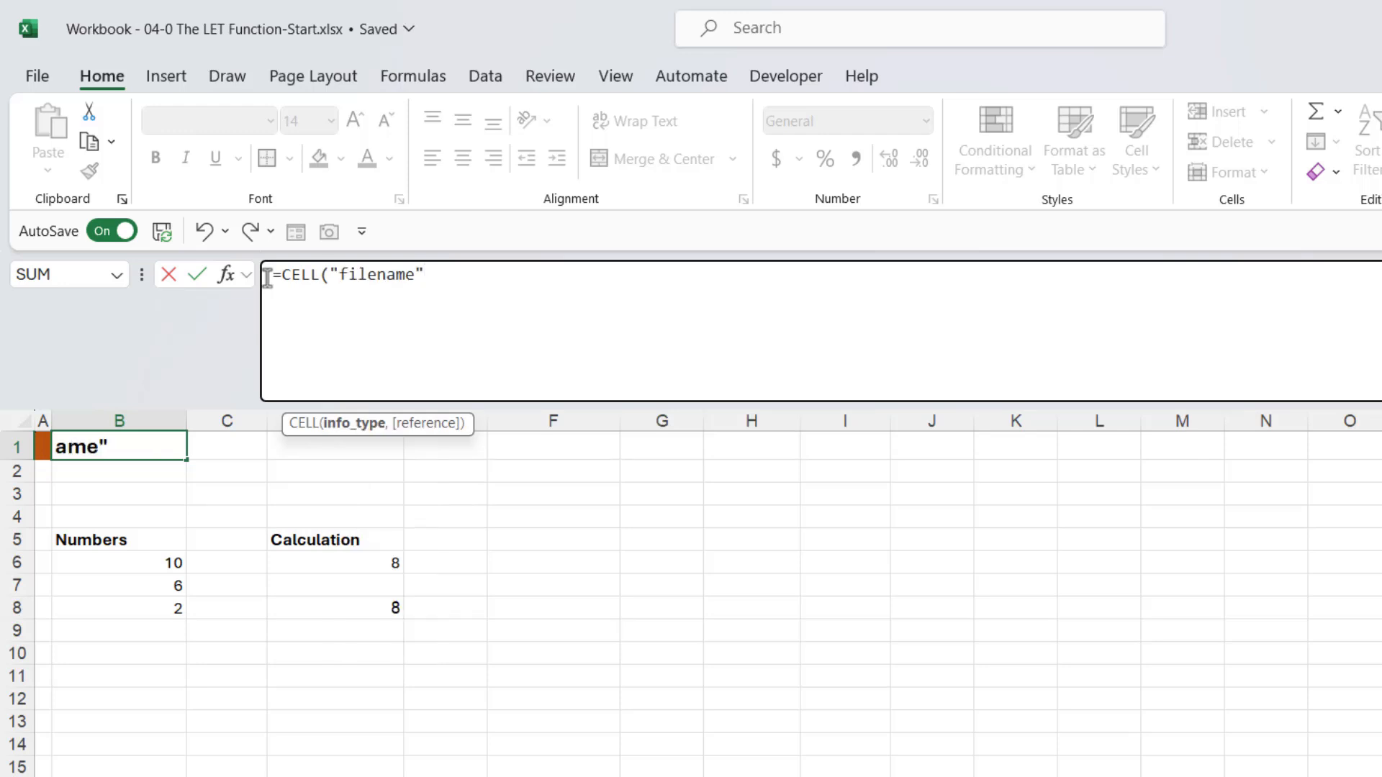
pyautogui.write(',')
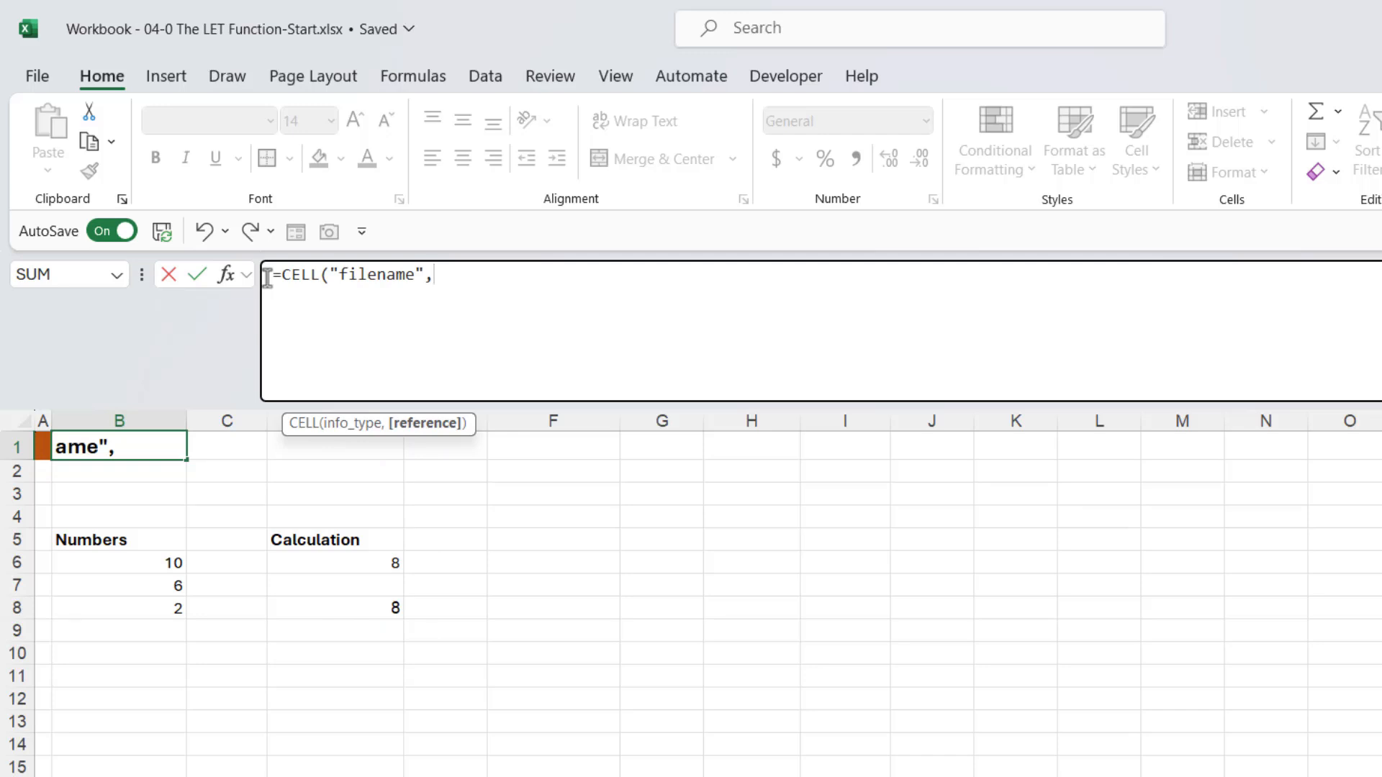
pyautogui.write('B1)')
pyautogui.press('Return')
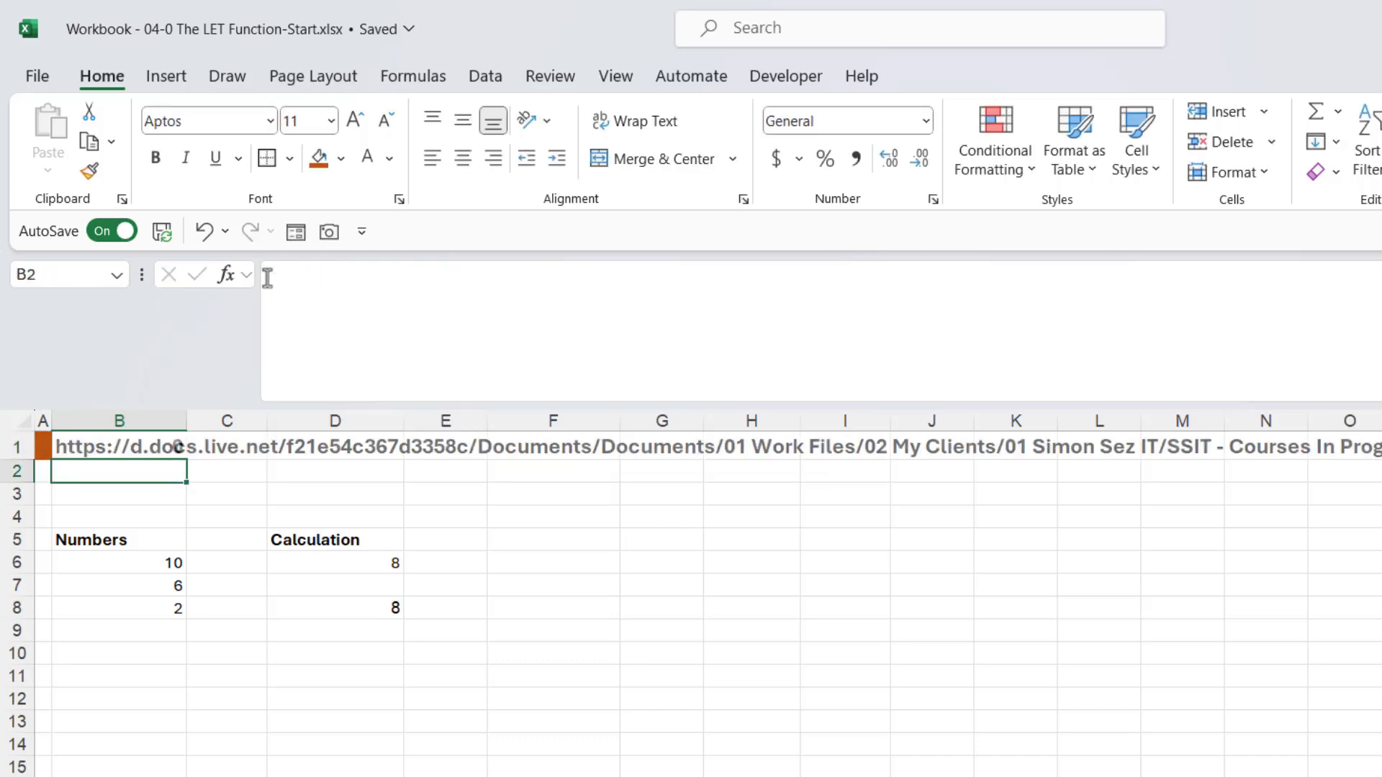
# - Examine the full text returned by the CELL formula along row 1, through to its end, and return to B1
pyautogui.click(144, 445)
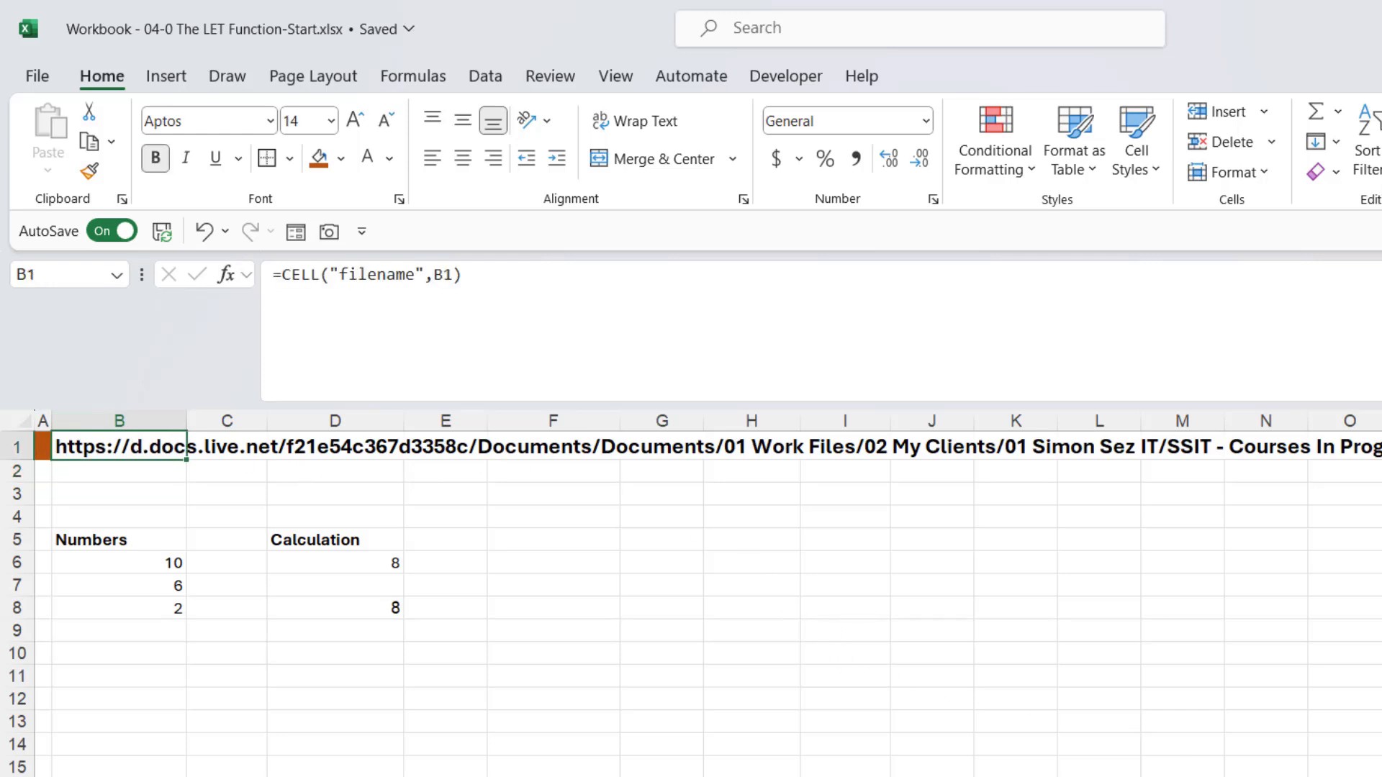
pyautogui.hscroll(1, 707, 594)
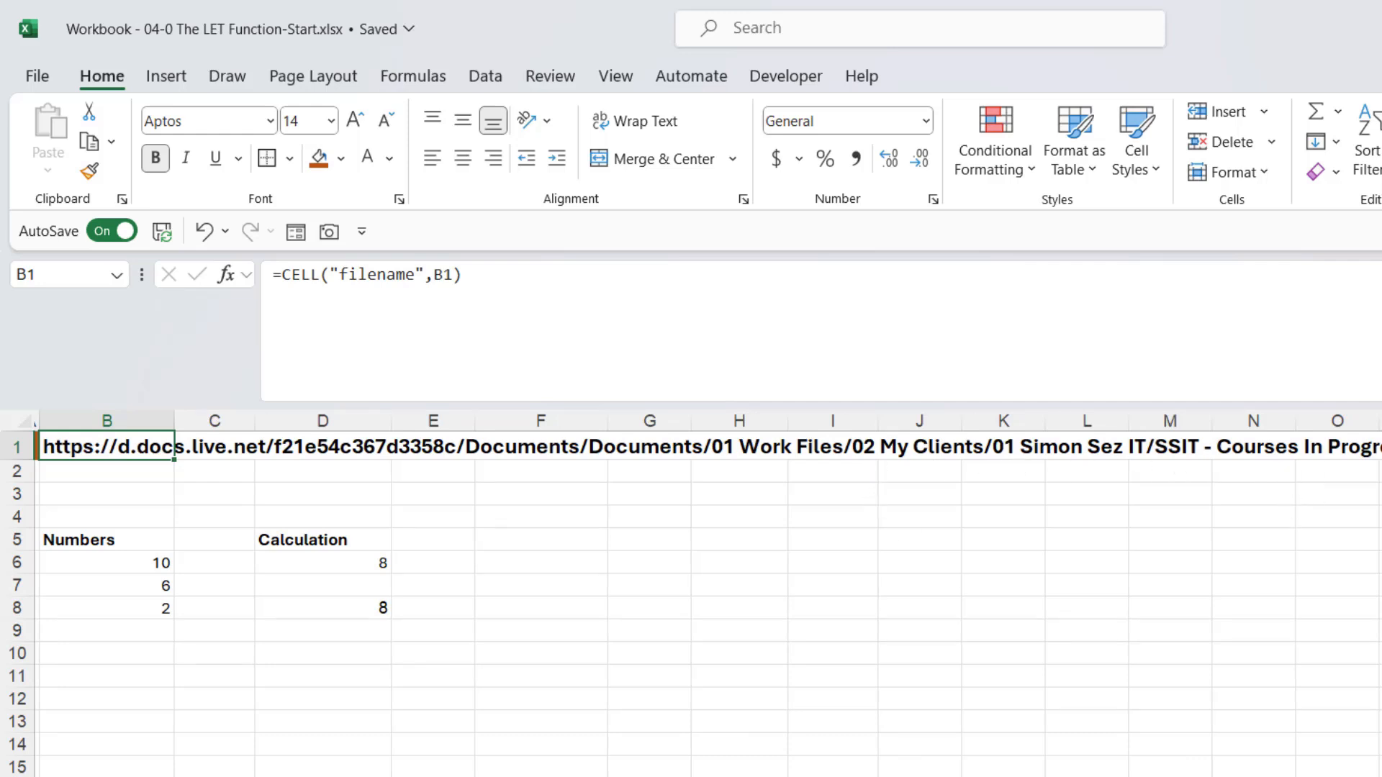
pyautogui.click(1381, 446)
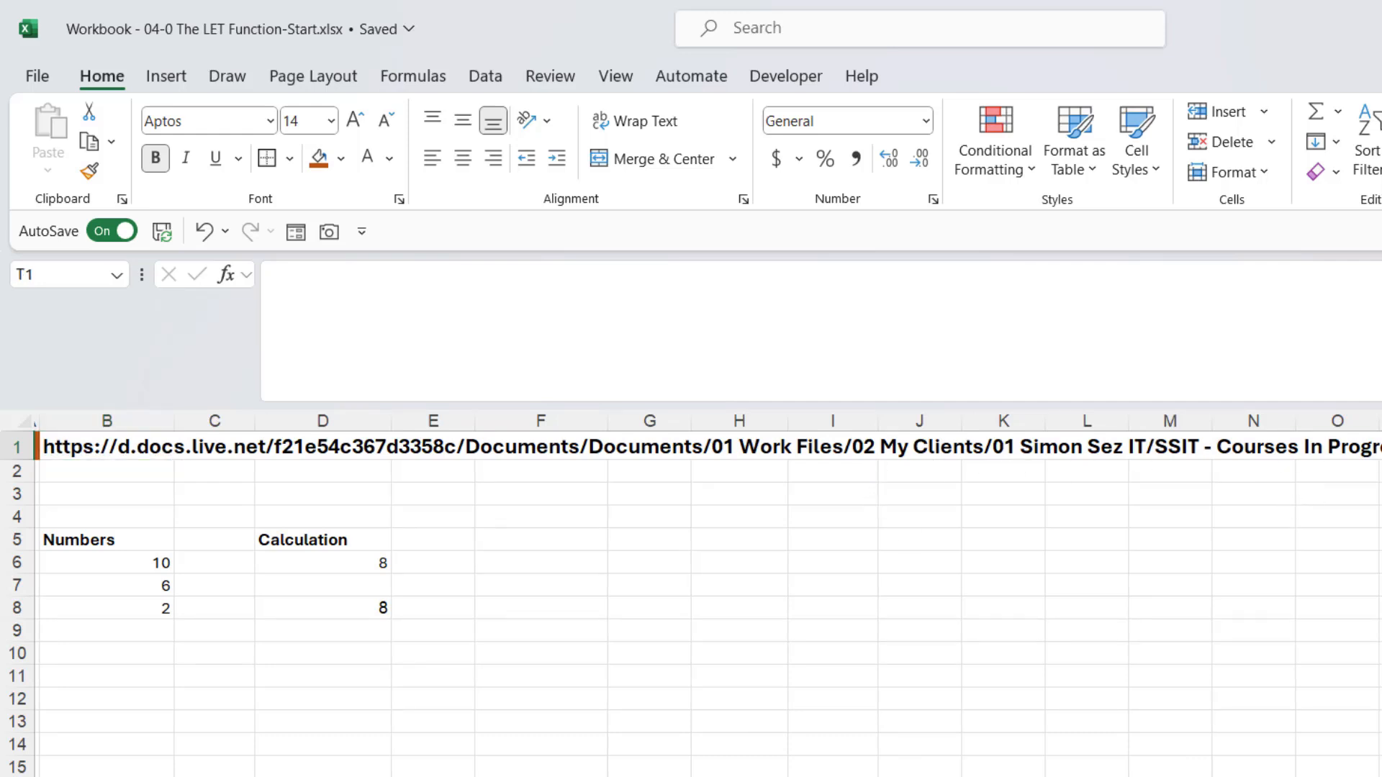
pyautogui.press('Right')
pyautogui.press('Right')
pyautogui.press('Right')
pyautogui.press('Right')
pyautogui.press('Right')
pyautogui.press('Right')
pyautogui.press('Right')
pyautogui.press('Right')
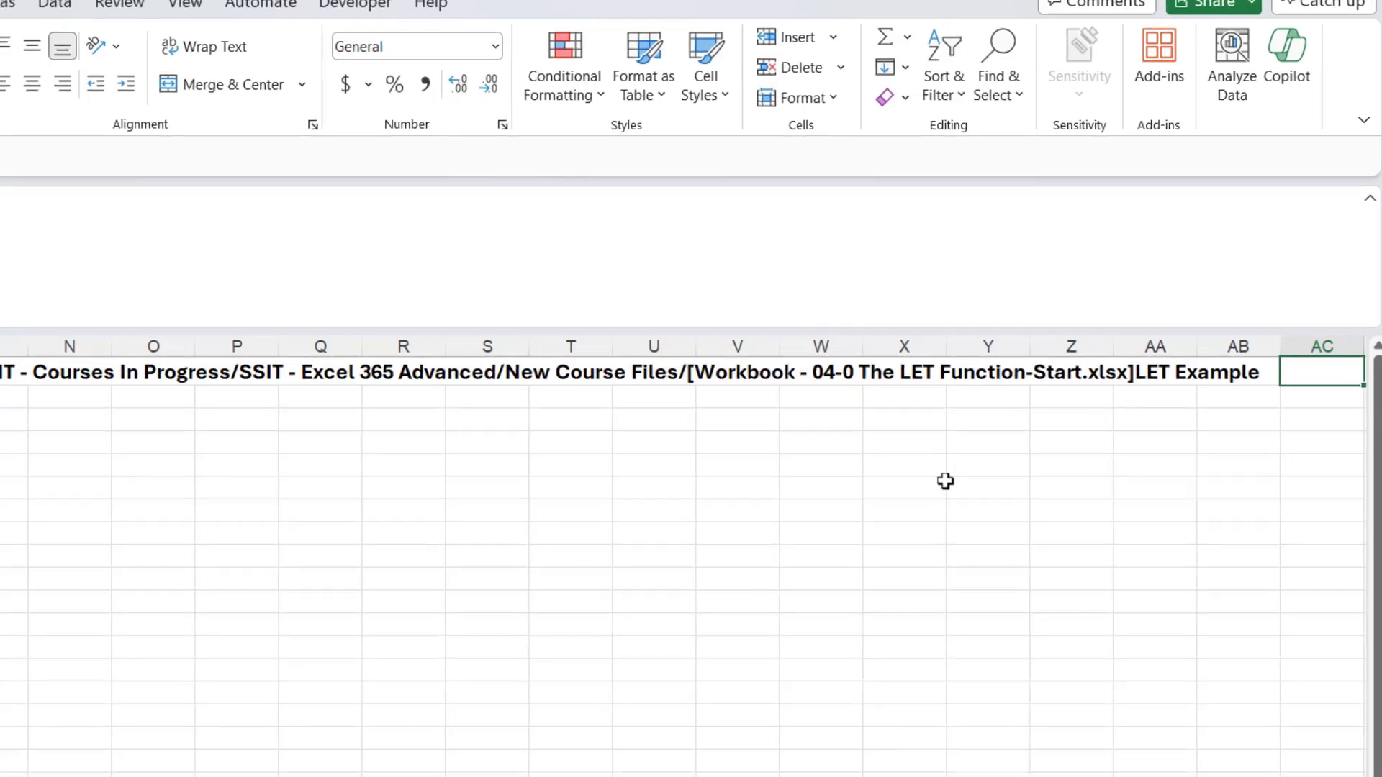
pyautogui.hotkey('ctrl', 'Left')
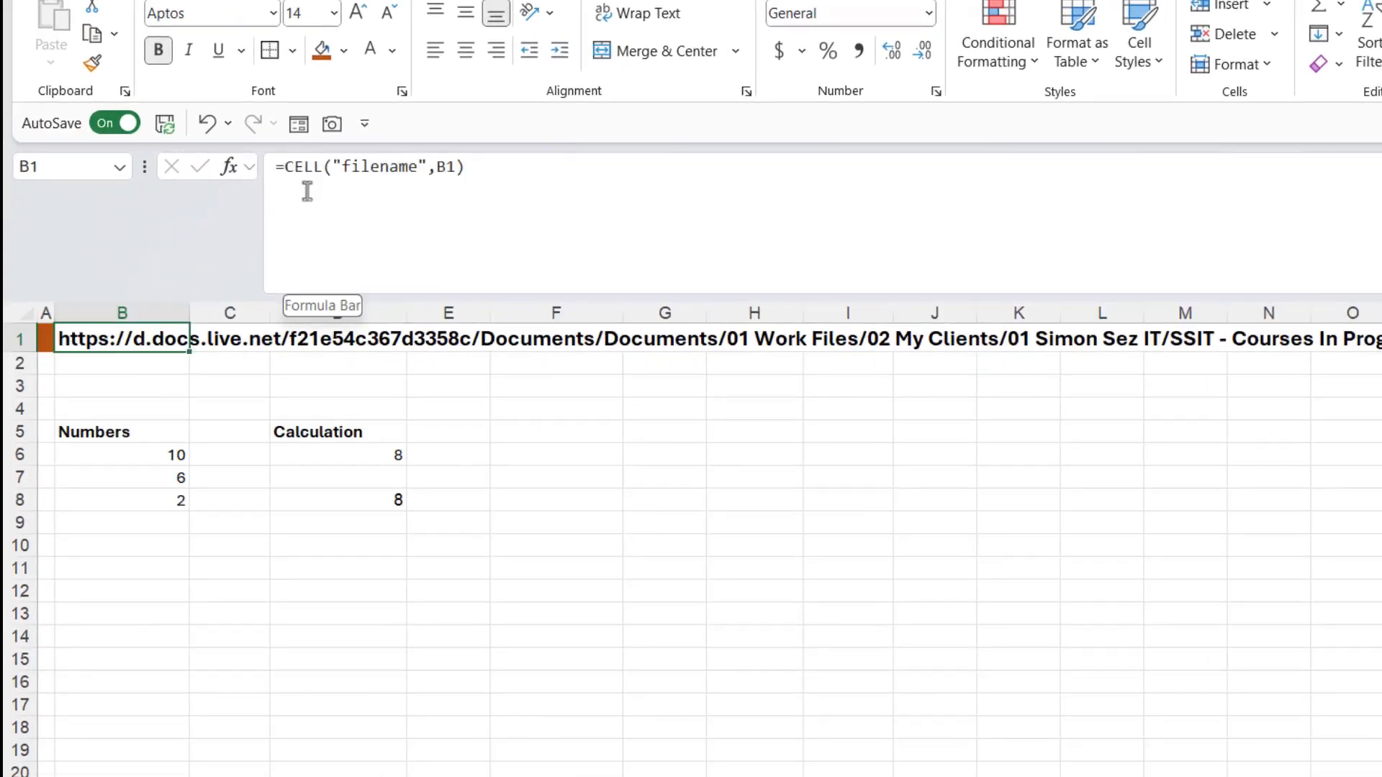
# - Try appending a MID function to the B1 formula with a copy of CELL("filename",B1) as its text argument, and remove the addition
pyautogui.click(284, 173)
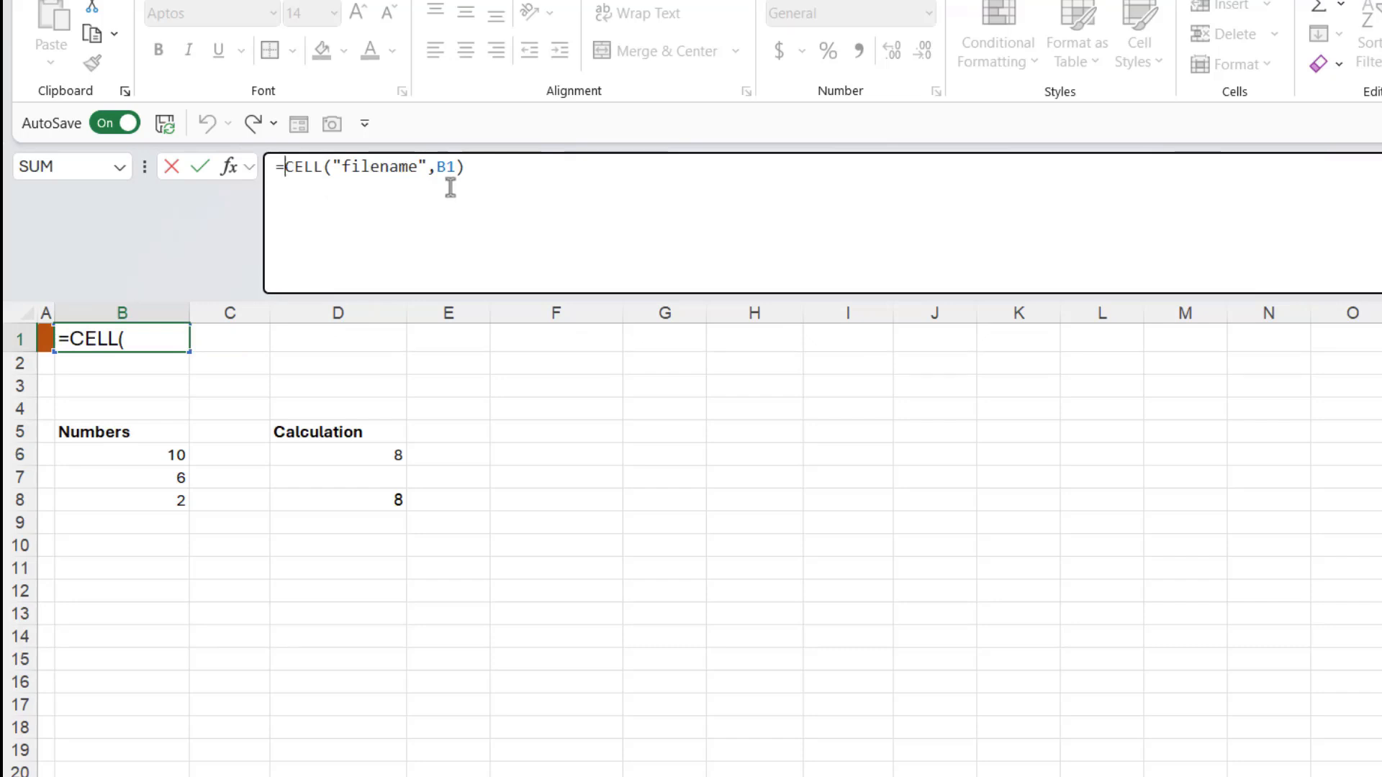
pyautogui.click(472, 168)
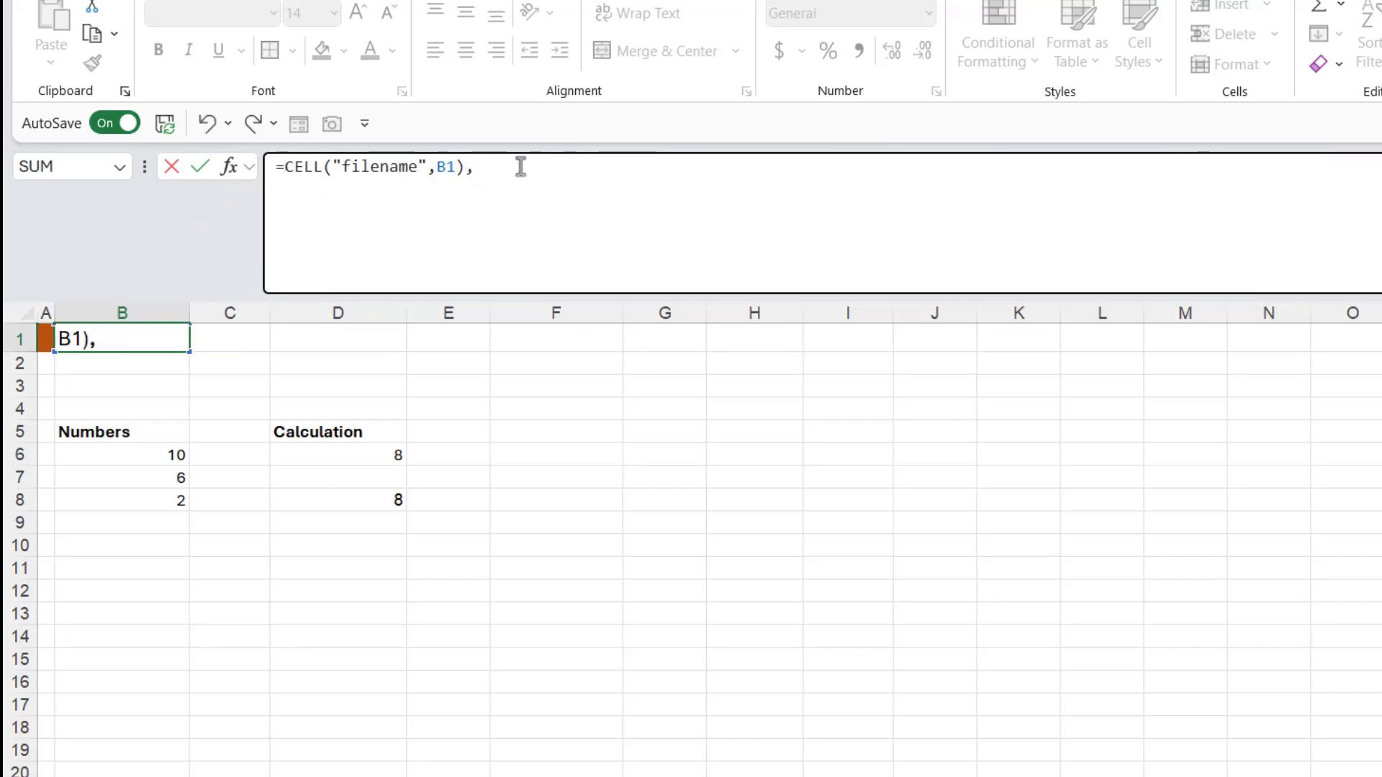
pyautogui.write(',MID(')
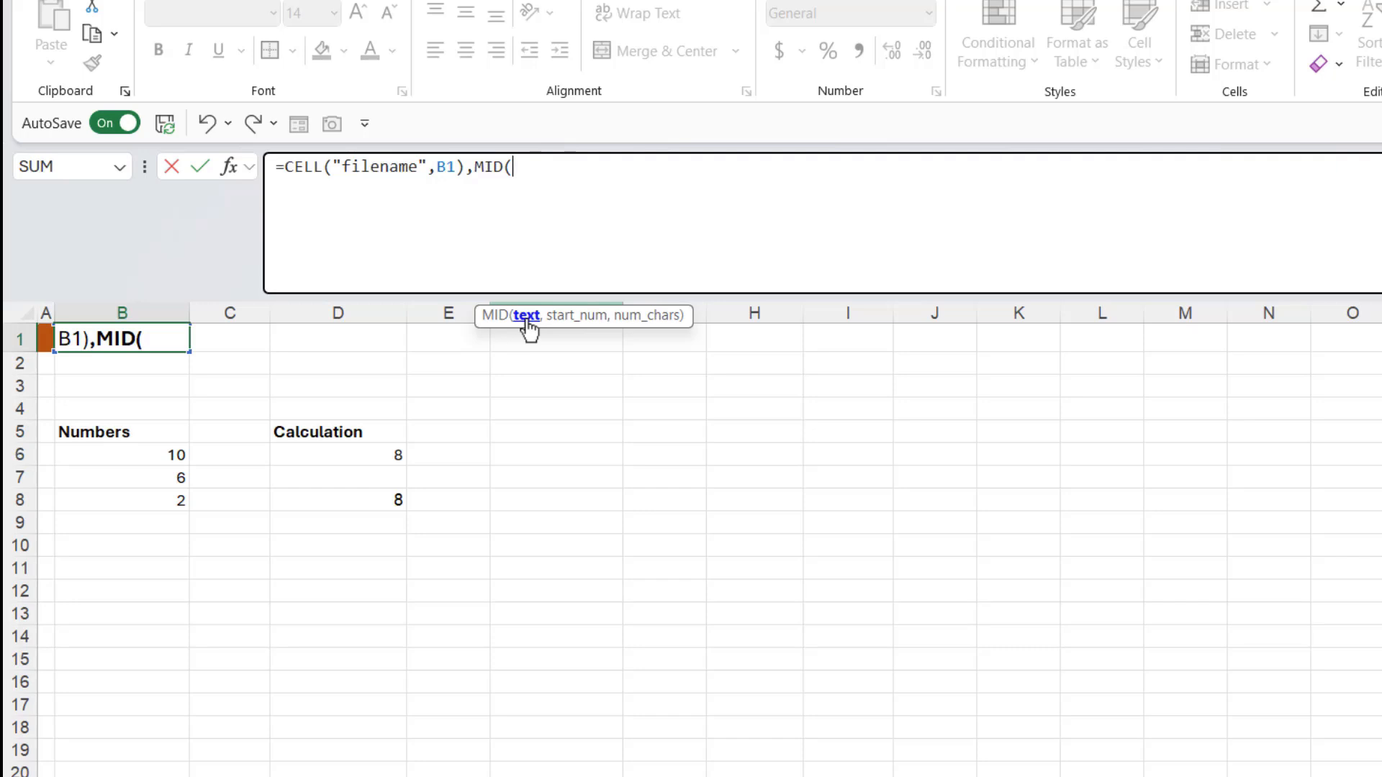
pyautogui.moveTo(276, 166); pyautogui.dragTo(456, 172)
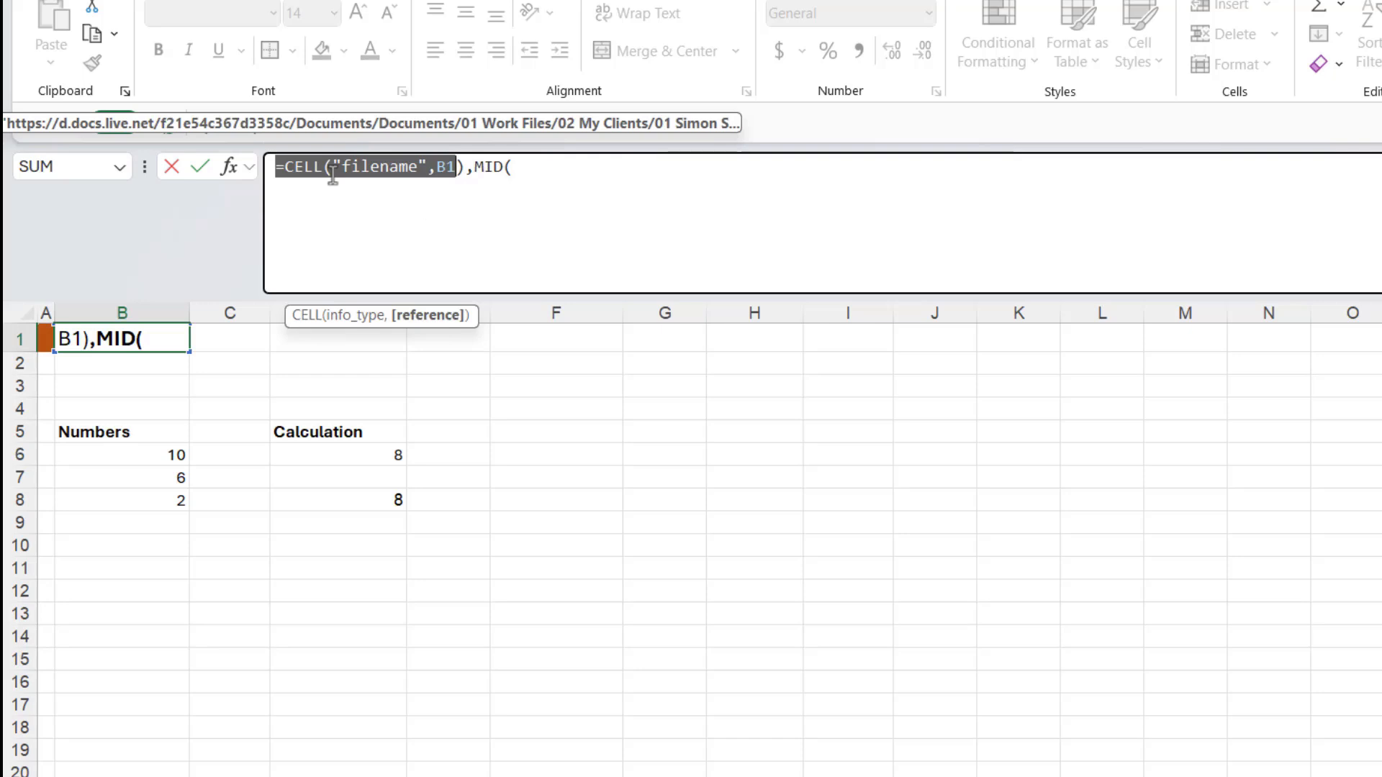
pyautogui.moveTo(285, 166); pyautogui.dragTo(457, 173)
pyautogui.hotkey('ctrl', 'c')
pyautogui.click(540, 167)
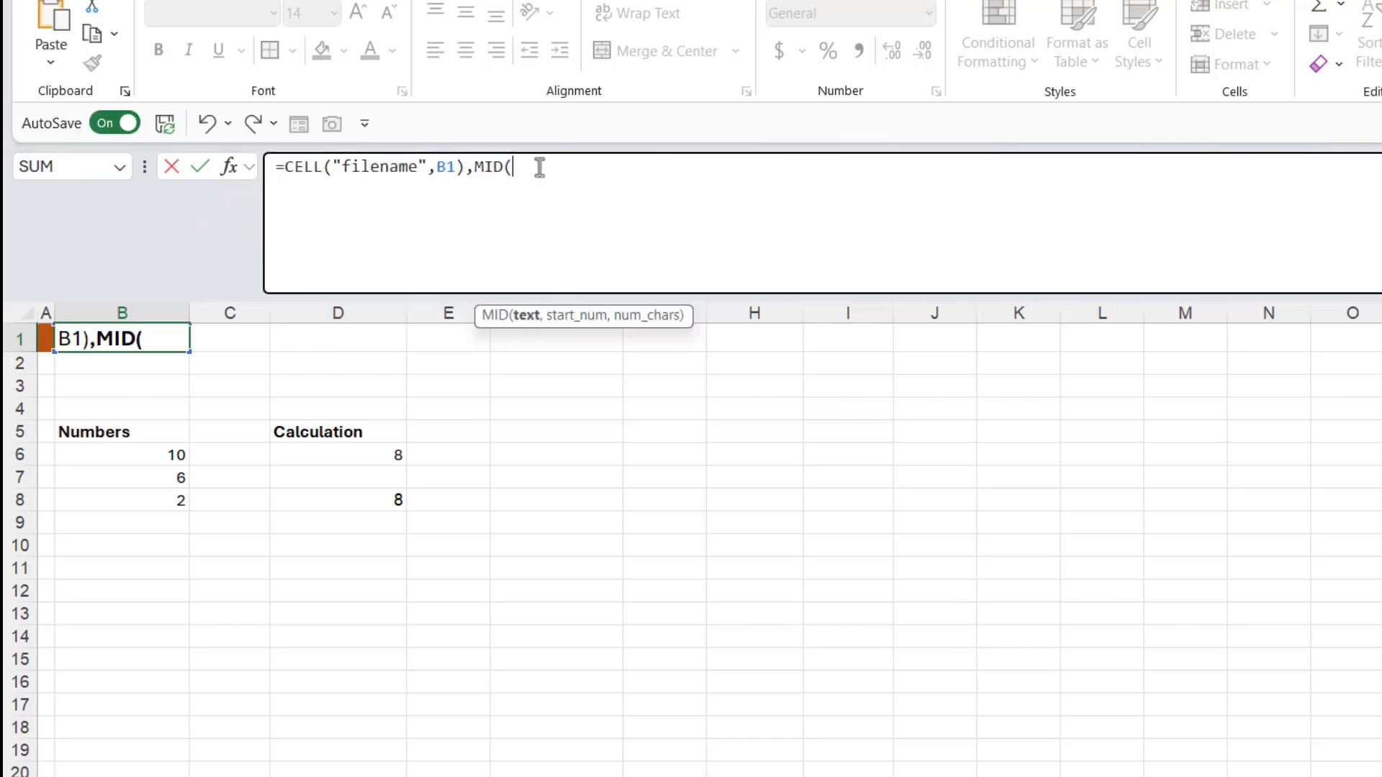
pyautogui.hotkey('ctrl', 'v')
pyautogui.write(',')
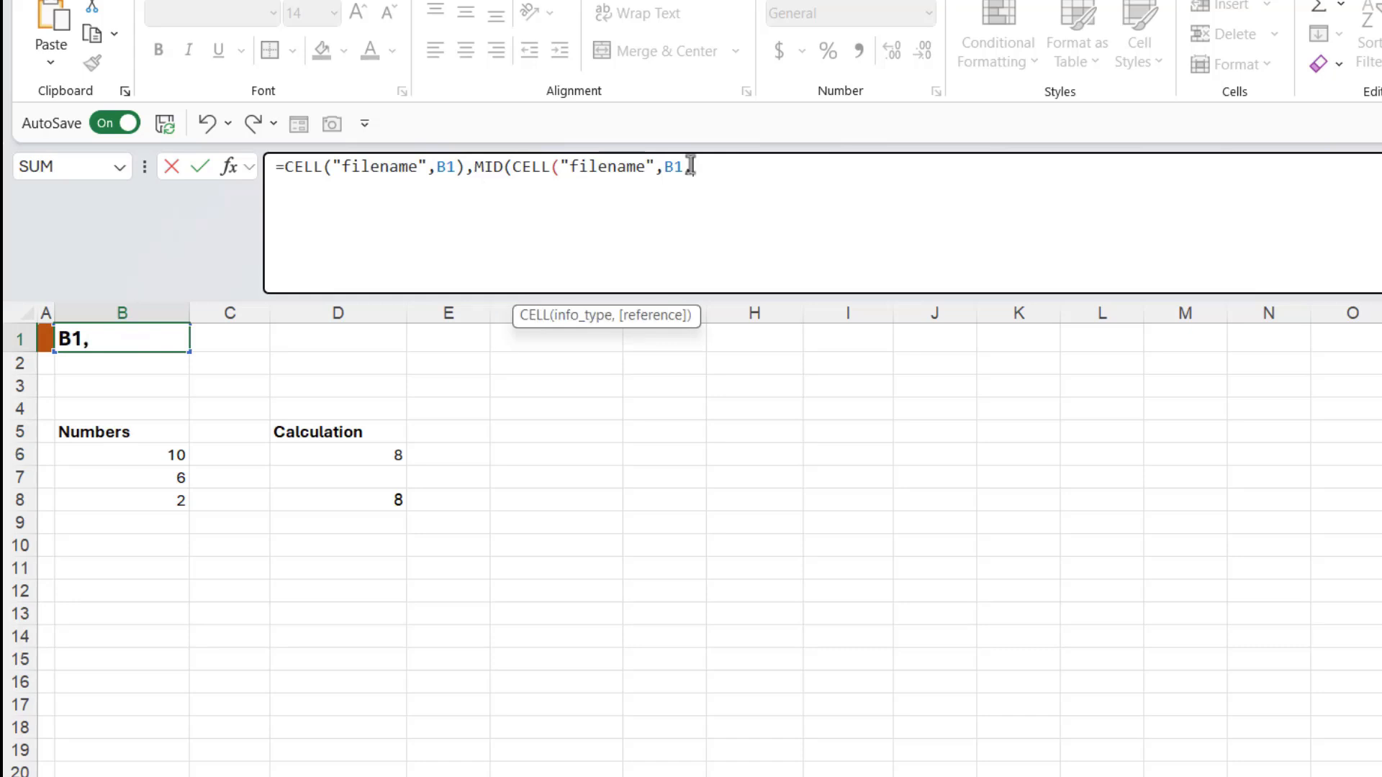
pyautogui.press('BackSpace')
pyautogui.write(')')
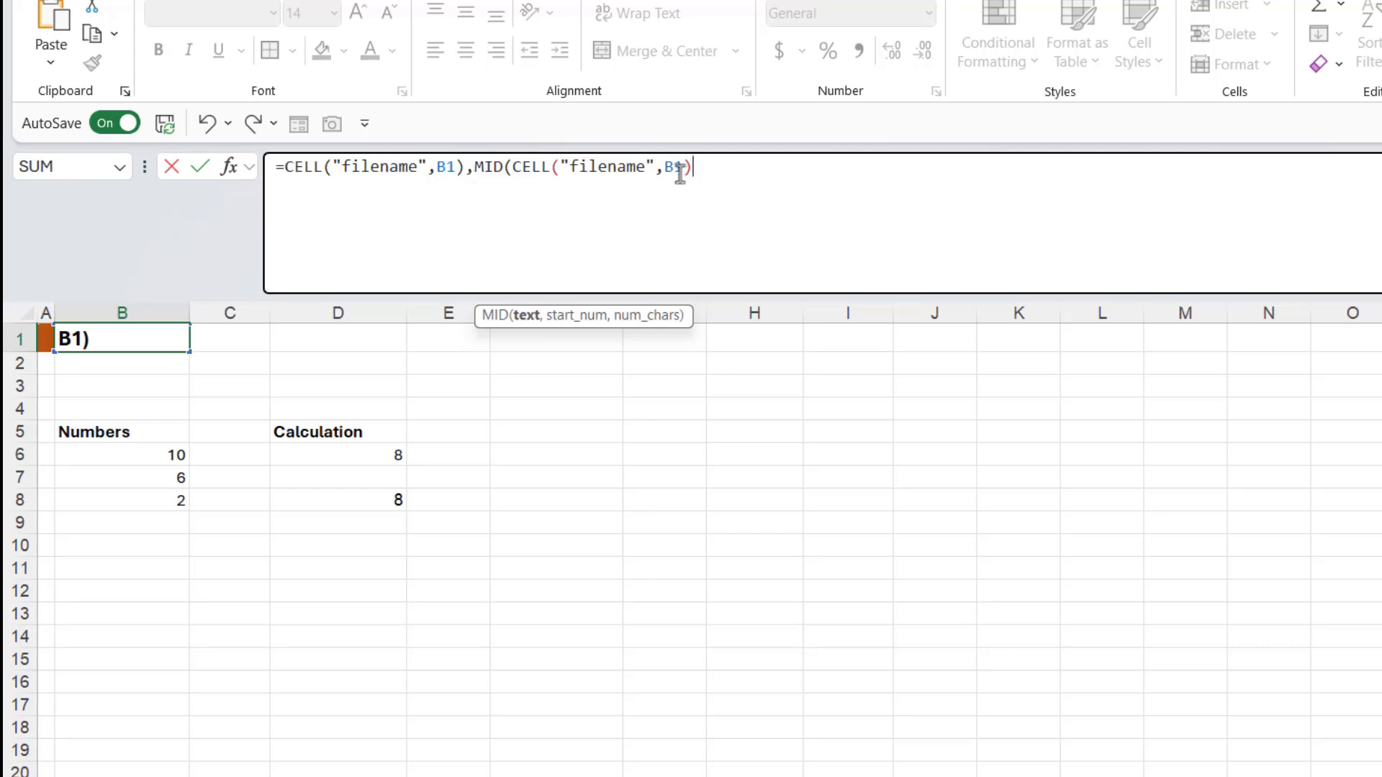
pyautogui.moveTo(466, 169); pyautogui.dragTo(706, 170)
pyautogui.press('Delete')
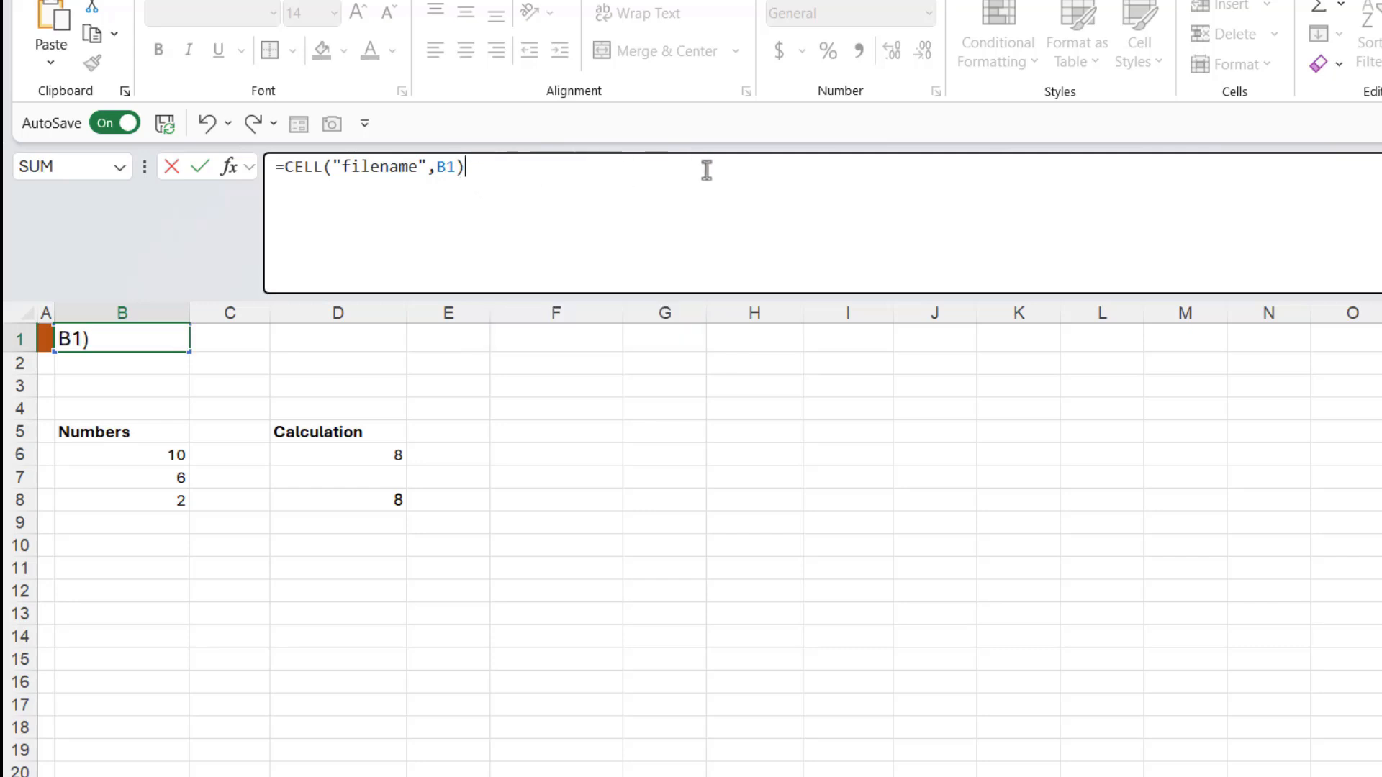
# - Insert LET( ahead of the CELL function in the B1 formula and move CELL("filename",B1) onto its own line
pyautogui.click(285, 167)
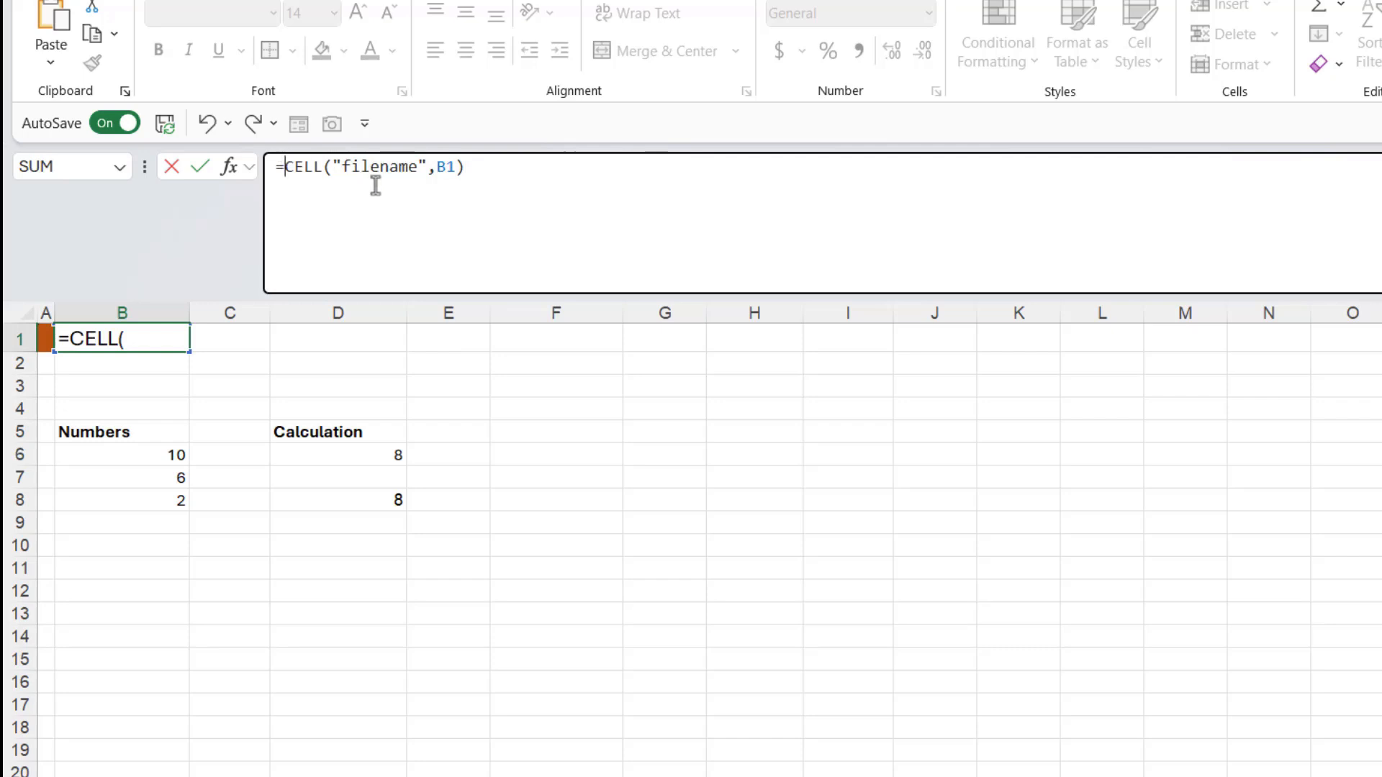
pyautogui.write('LET')
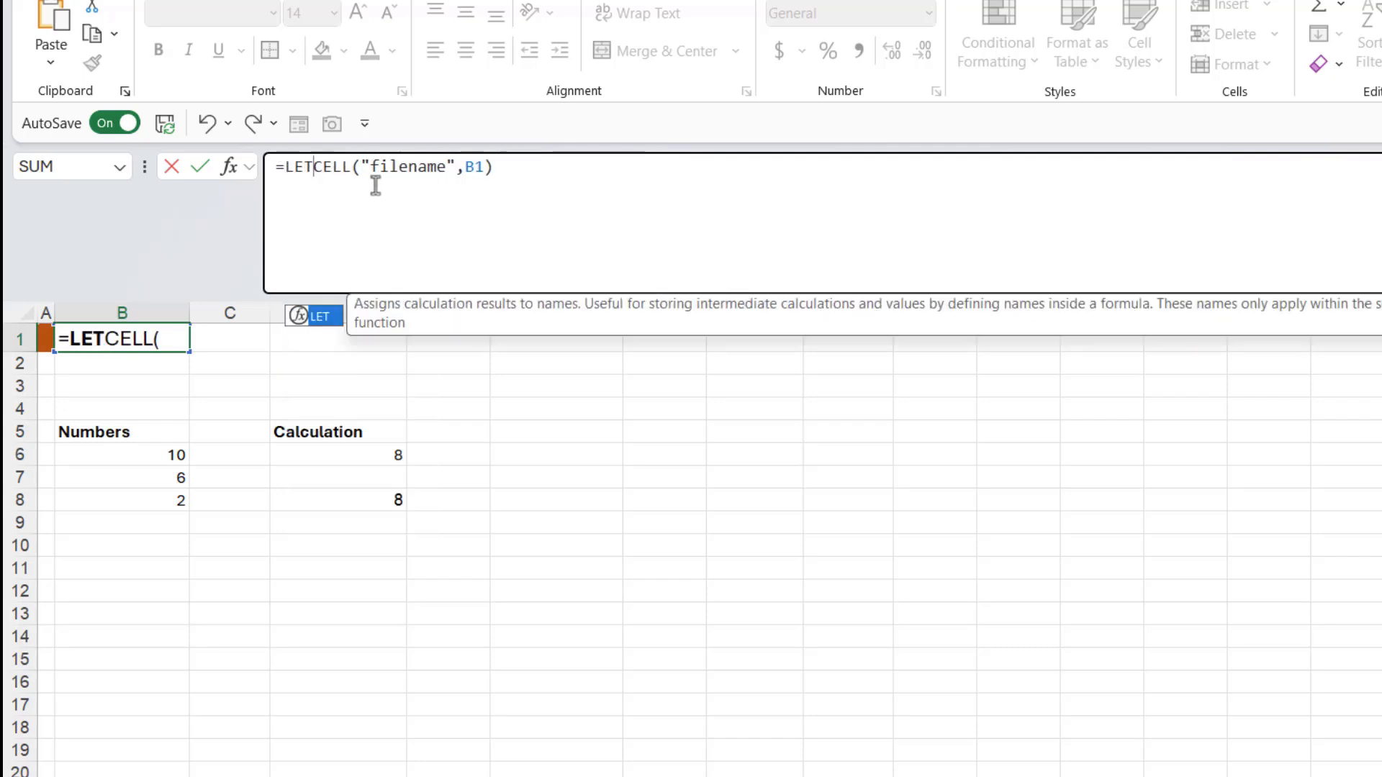
pyautogui.write('(')
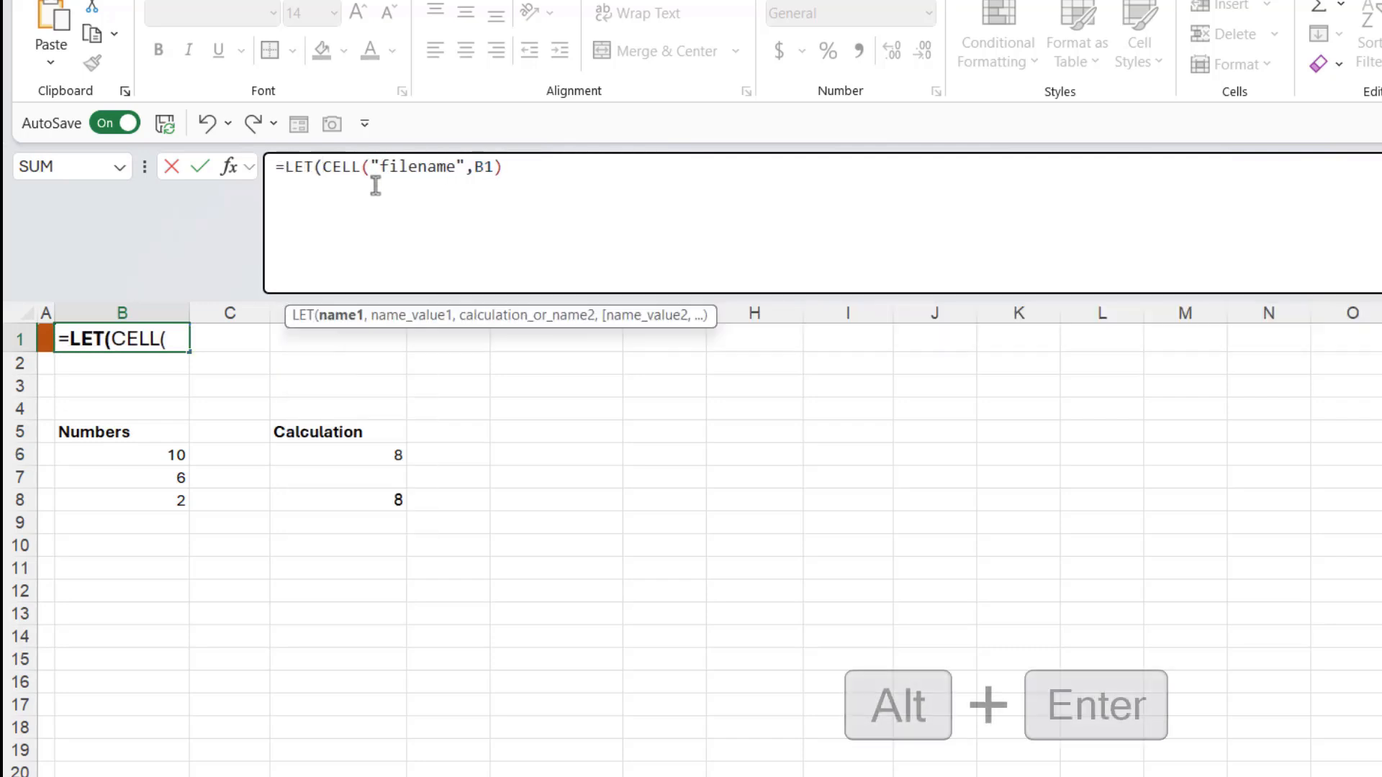
pyautogui.hotkey('alt', 'Return')
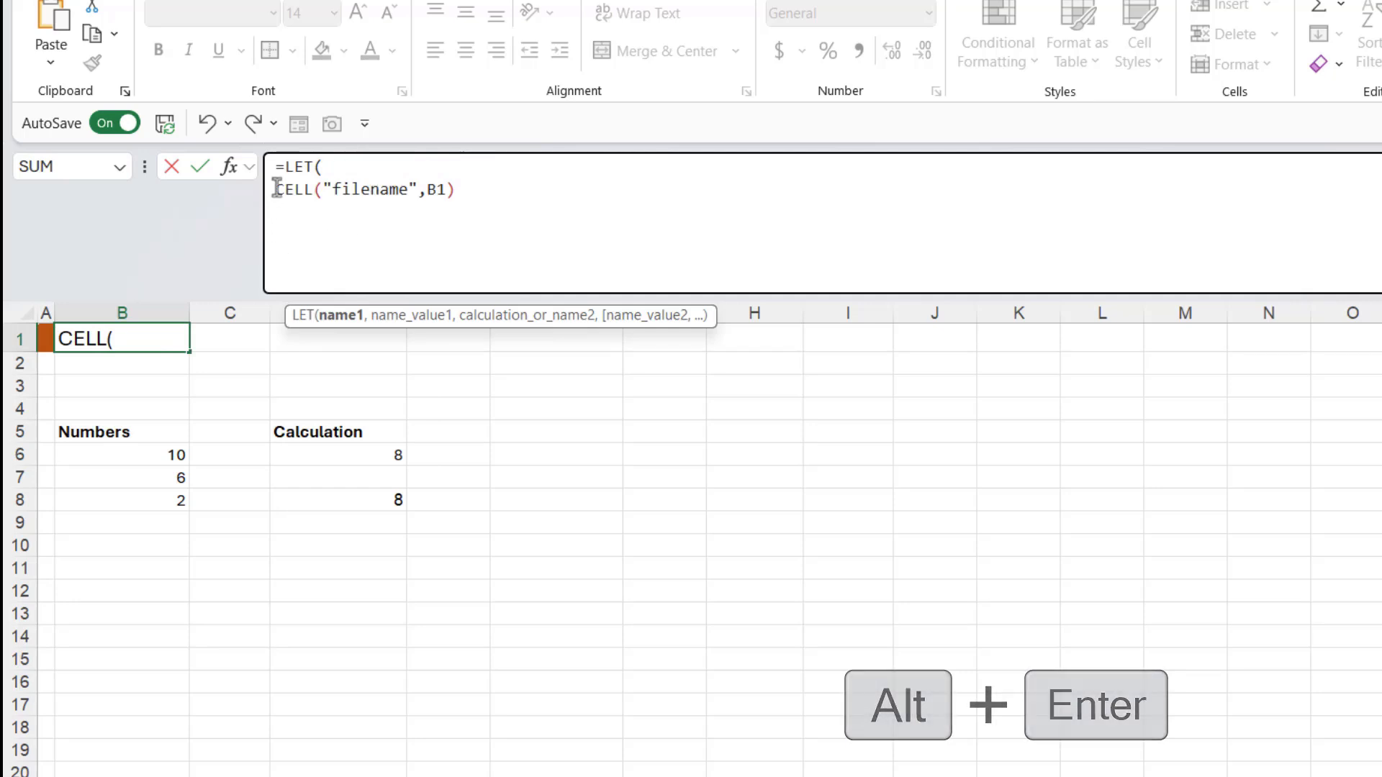
# - Define the LET name pathname with CELL("filename",B1) as its value, ending the line with a comma
pyautogui.moveTo(276, 190); pyautogui.dragTo(446, 189)
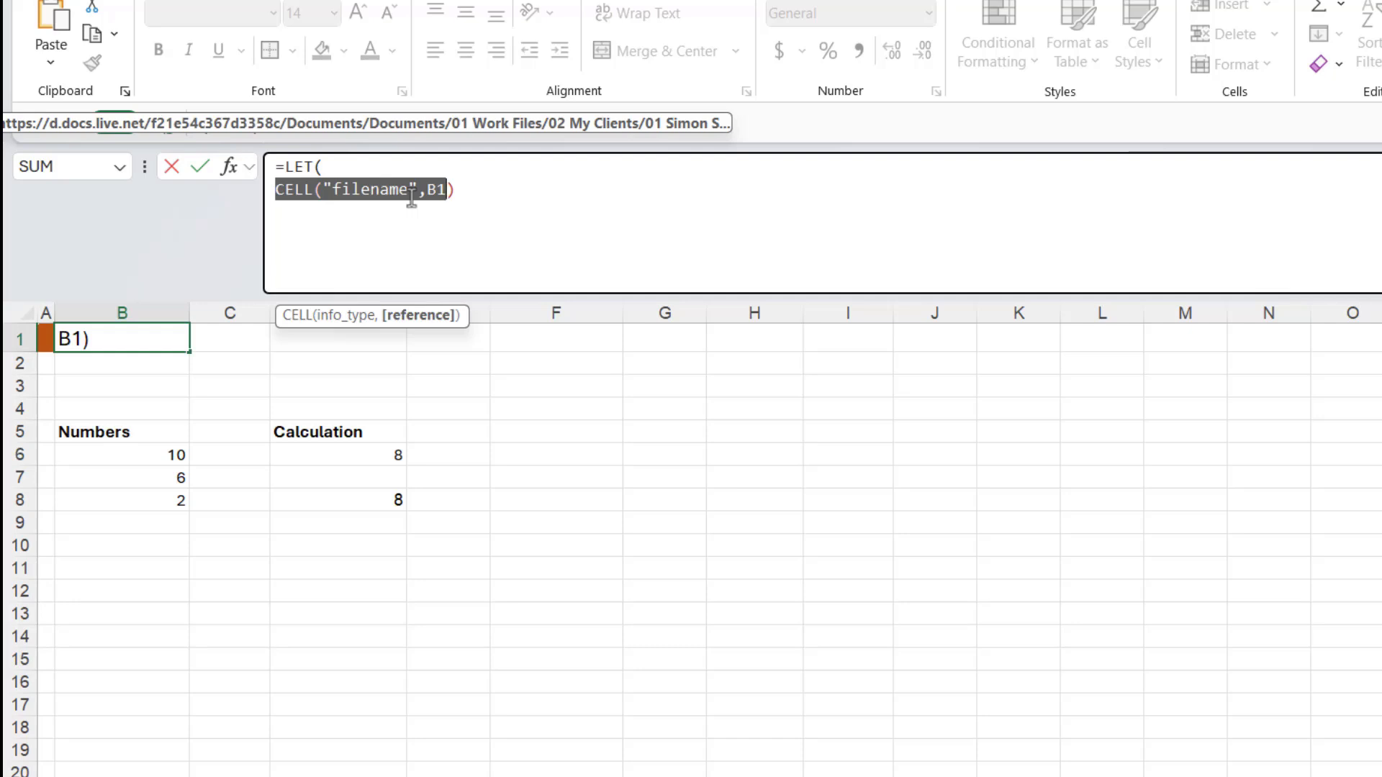
pyautogui.click(278, 189)
pyautogui.moveTo(277, 189); pyautogui.dragTo(454, 191)
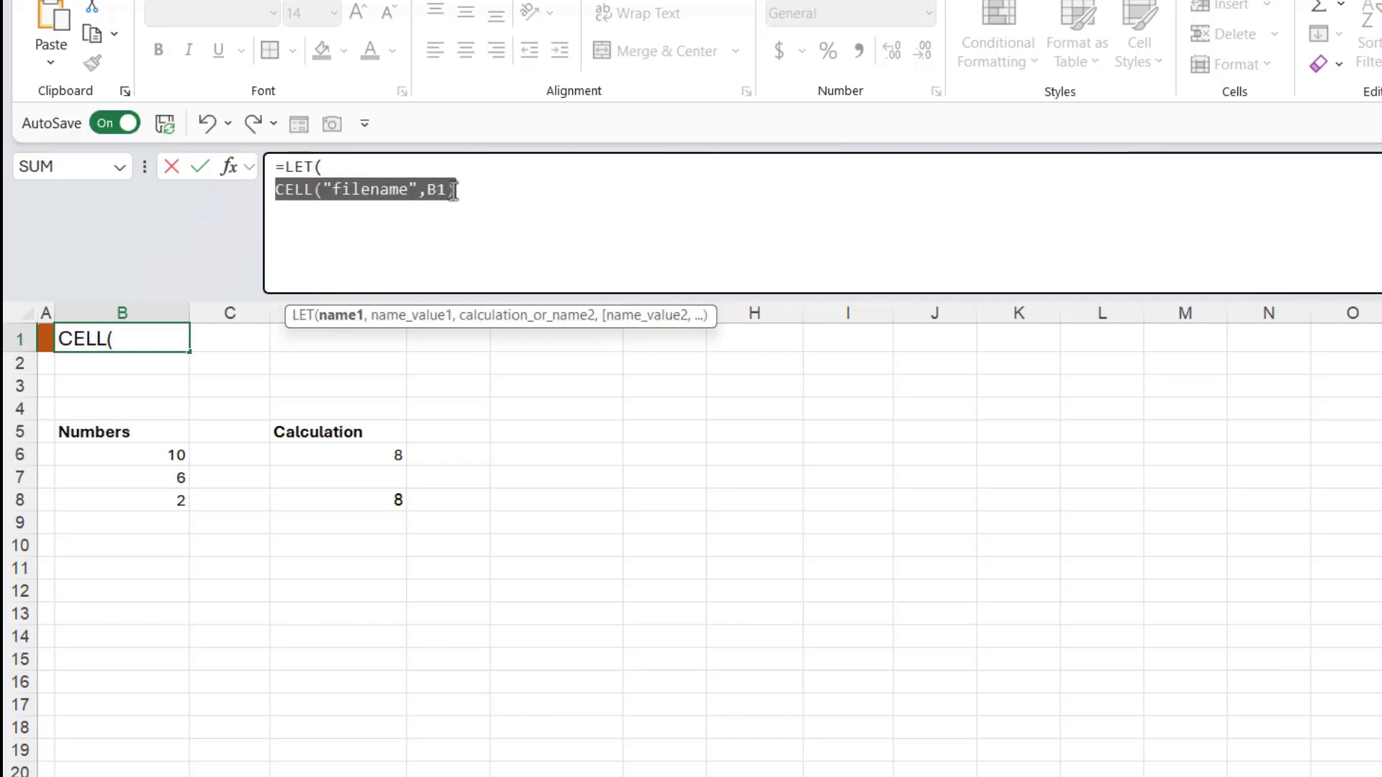
pyautogui.click(490, 201)
pyautogui.click(277, 190)
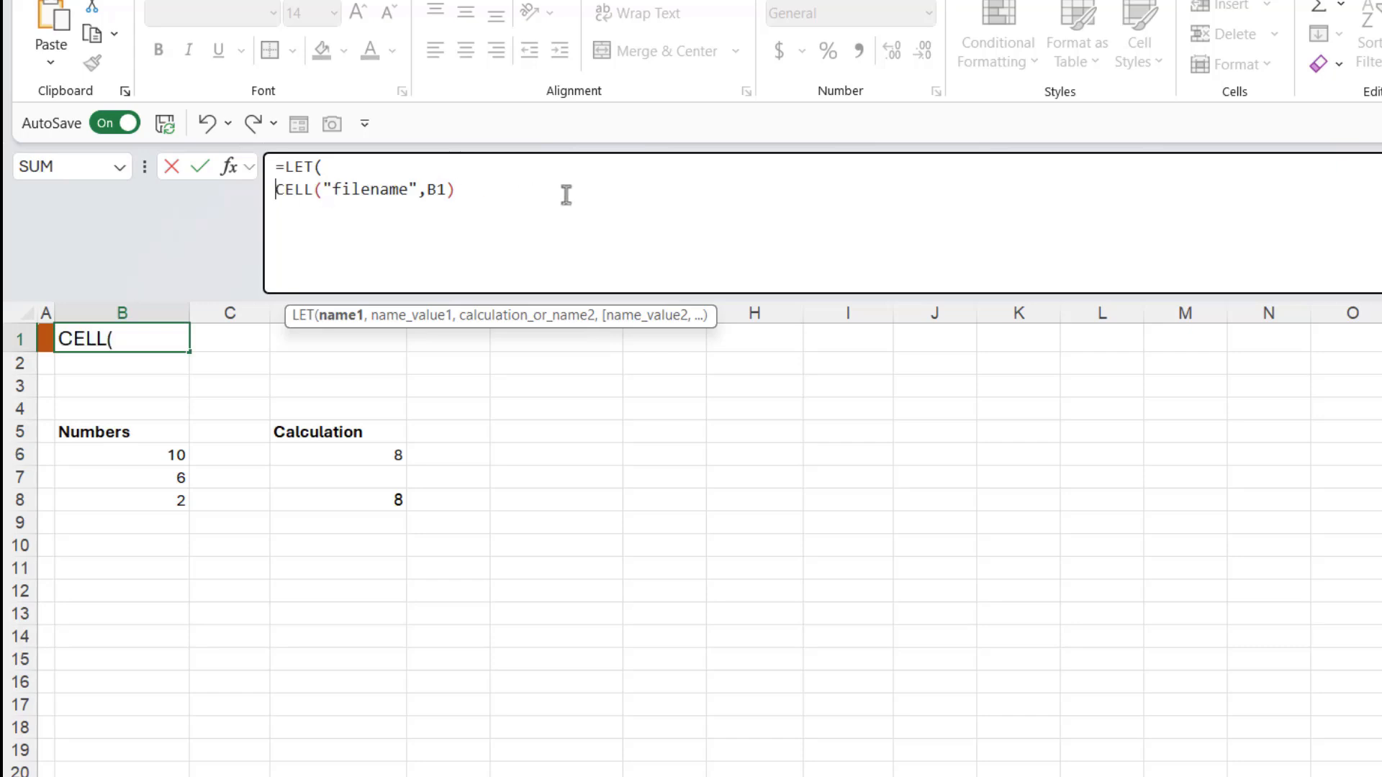
pyautogui.write('pathnam')
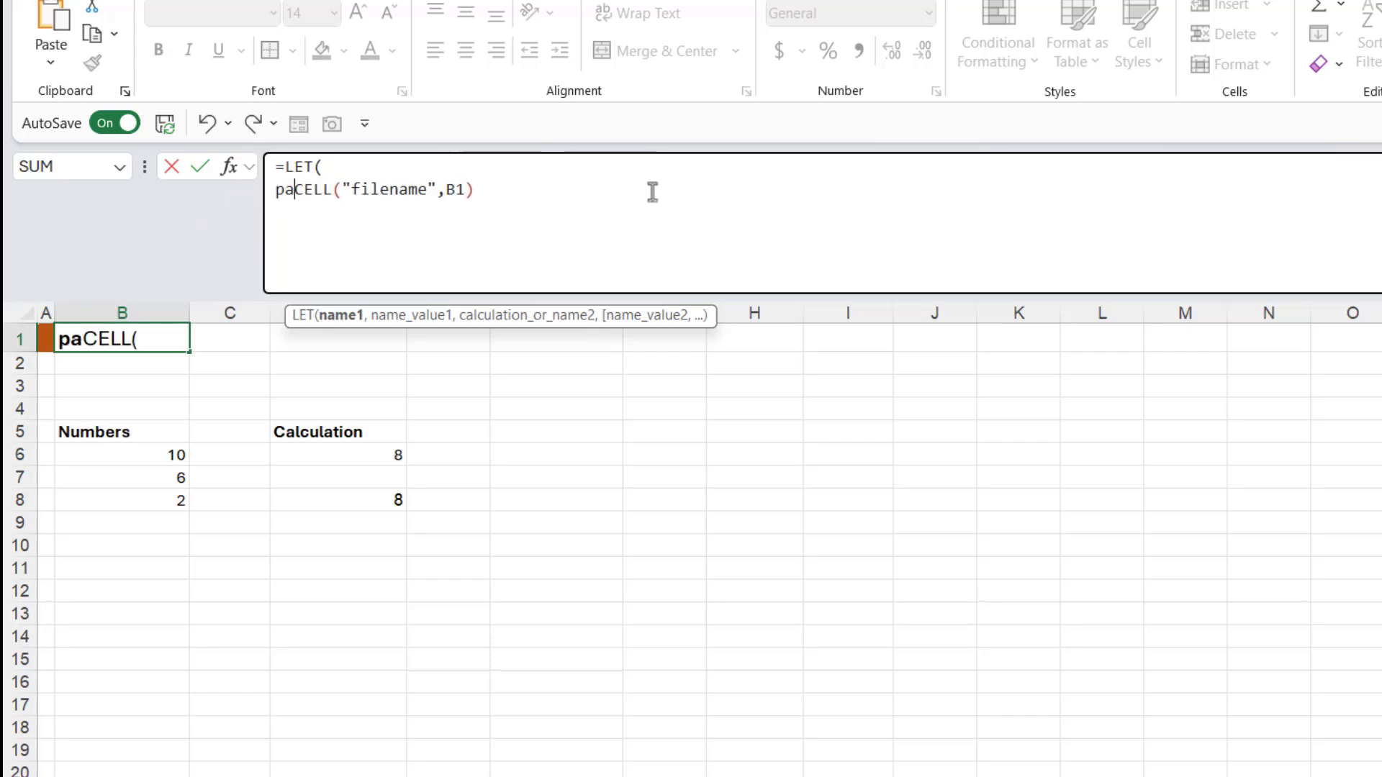
pyautogui.write('e,')
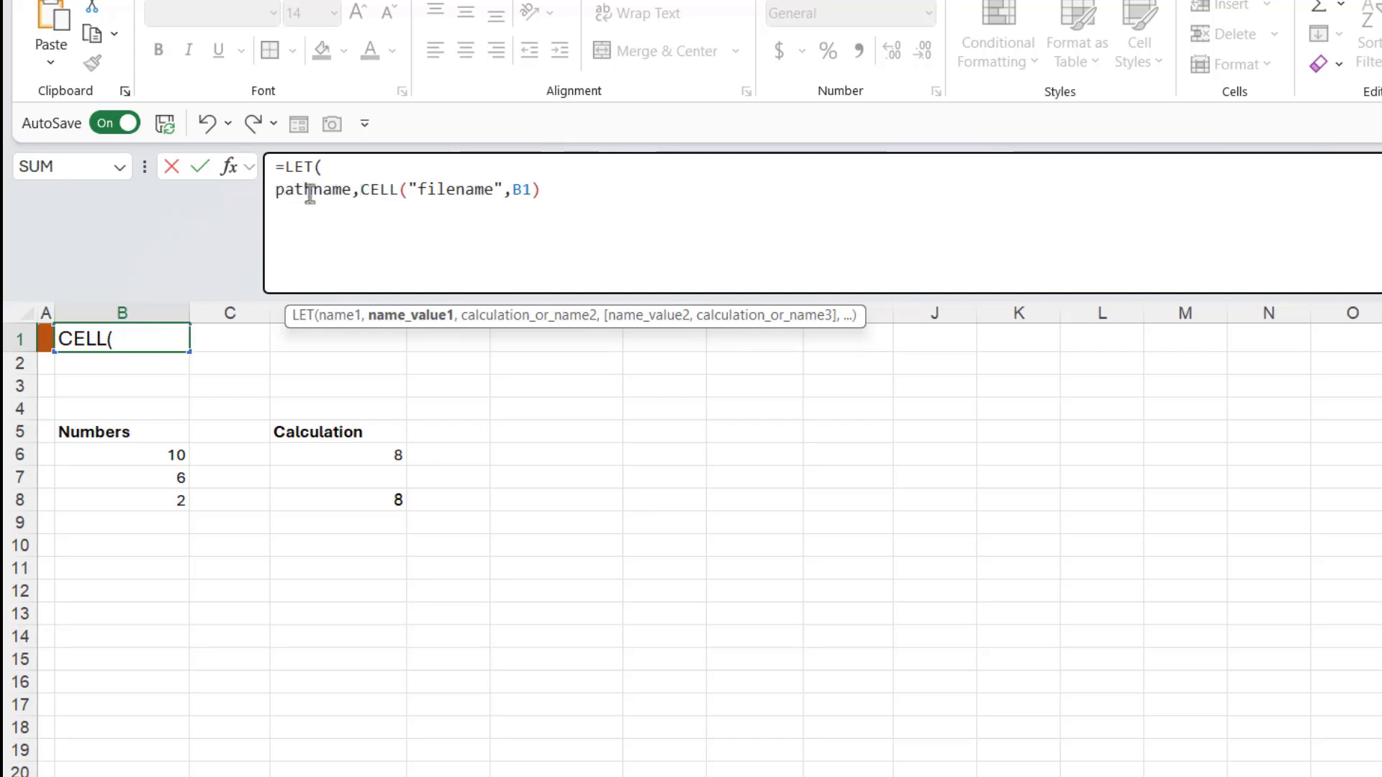
pyautogui.moveTo(362, 189); pyautogui.dragTo(532, 189)
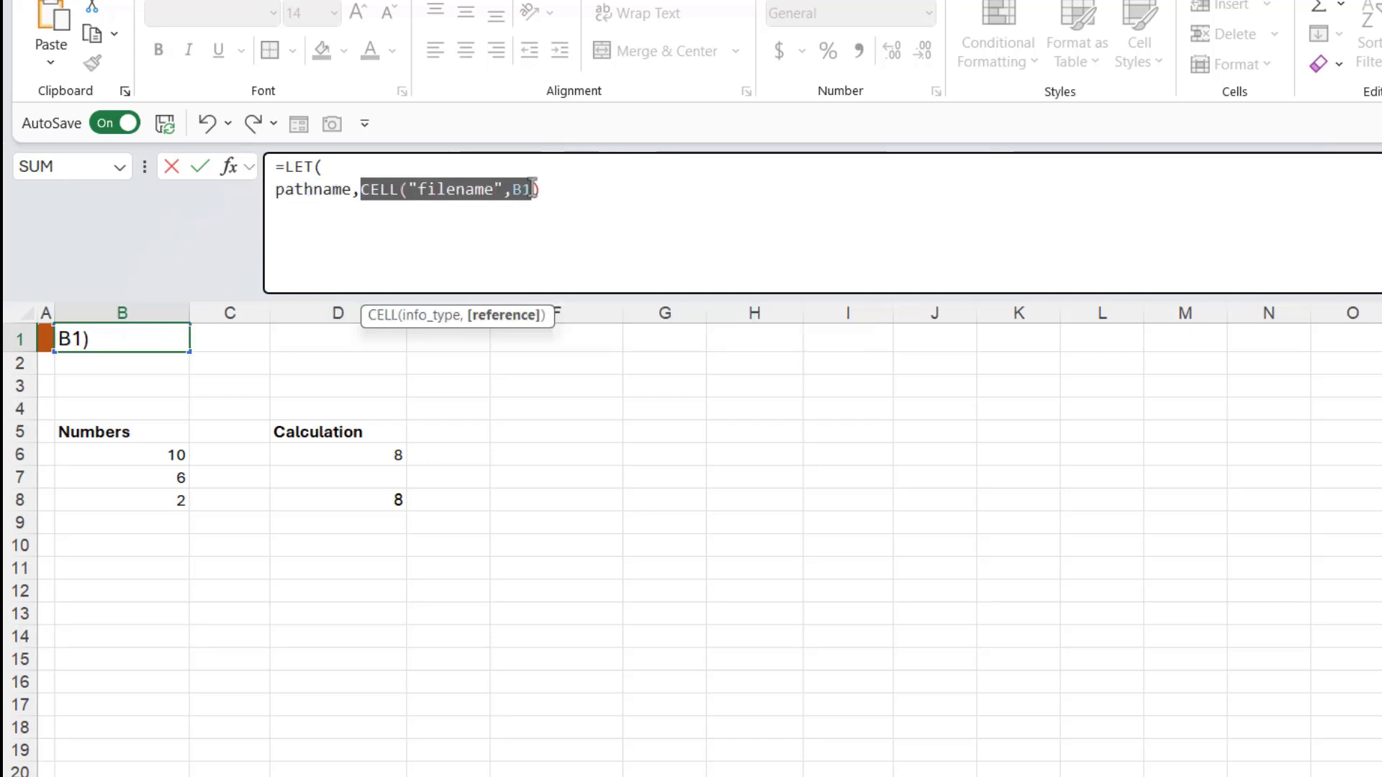
pyautogui.click(561, 192)
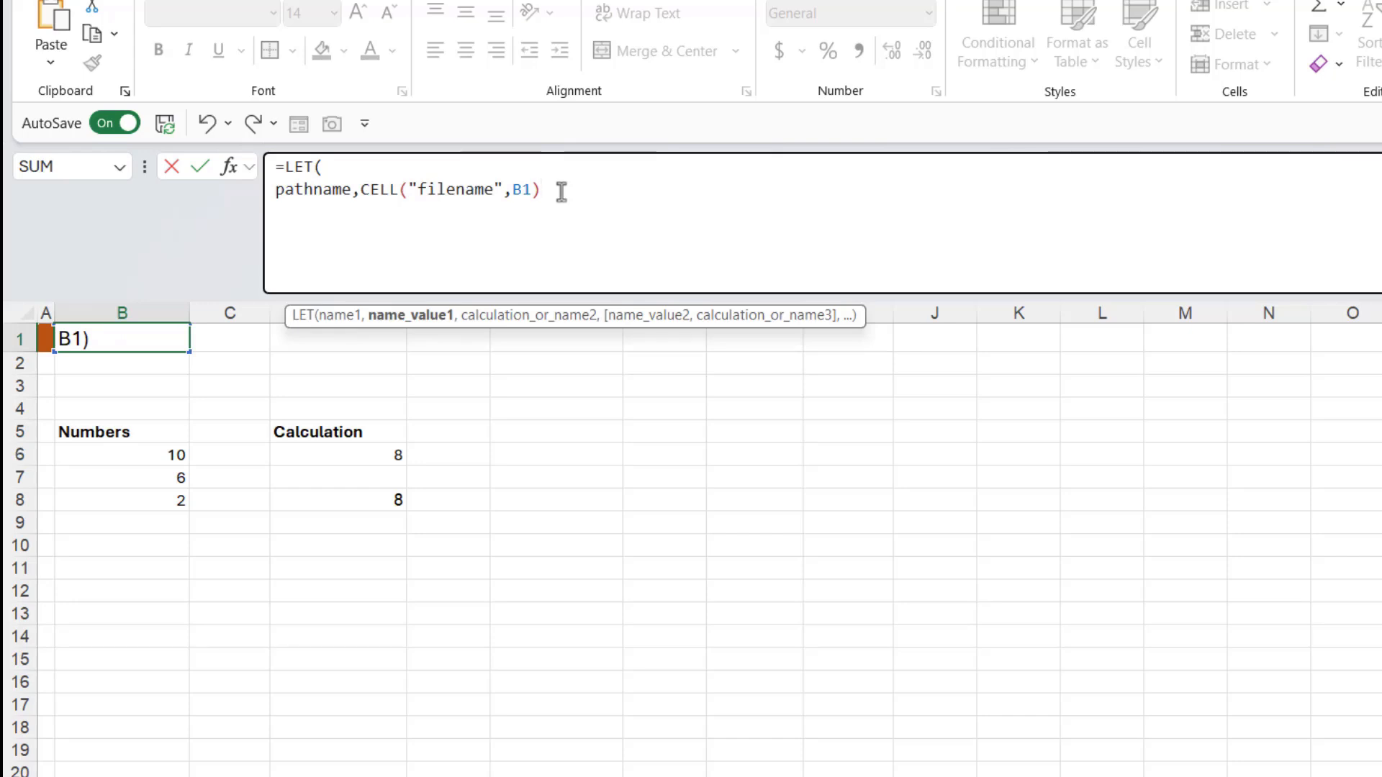
pyautogui.write(',')
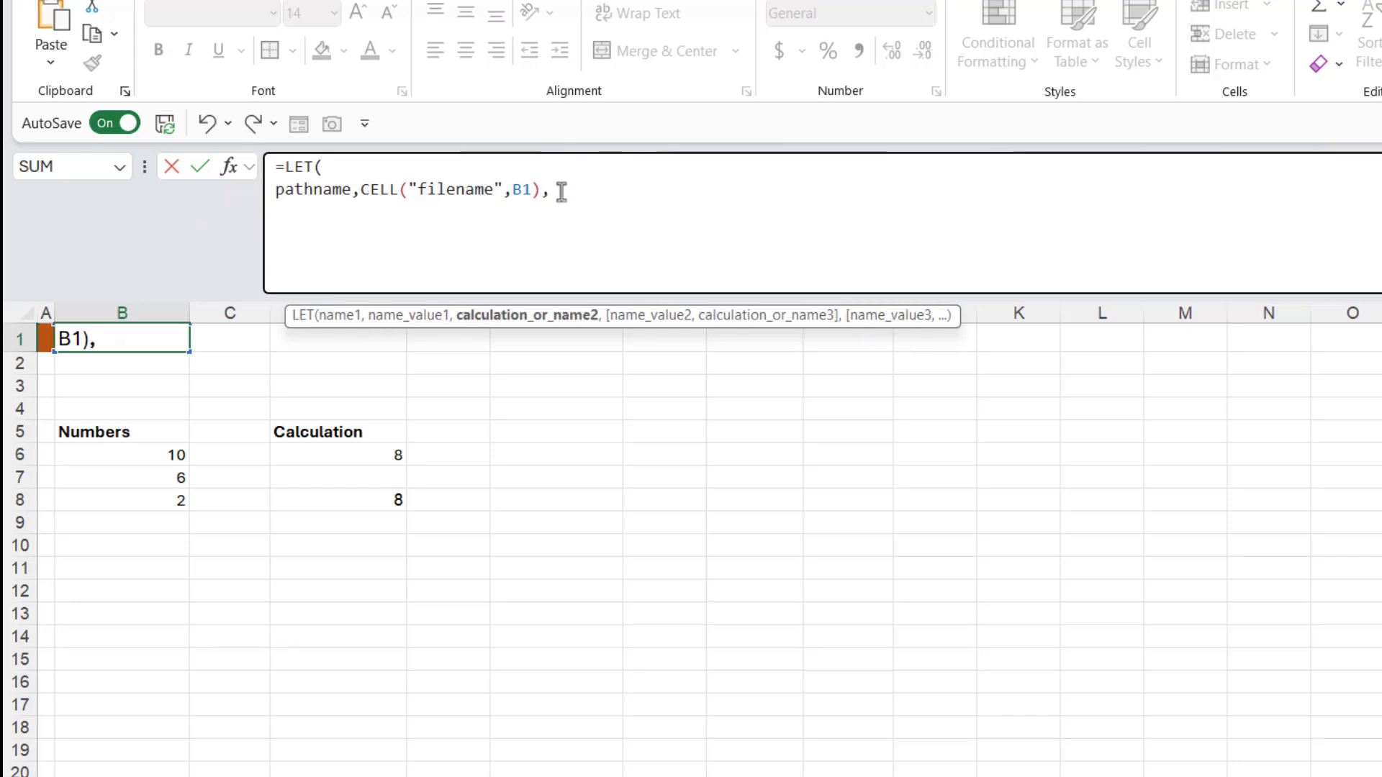
# - Start a MID function on a new line of the LET formula with pathname as its text argument
pyautogui.hotkey('alt', 'Return')
pyautogui.write('MID')
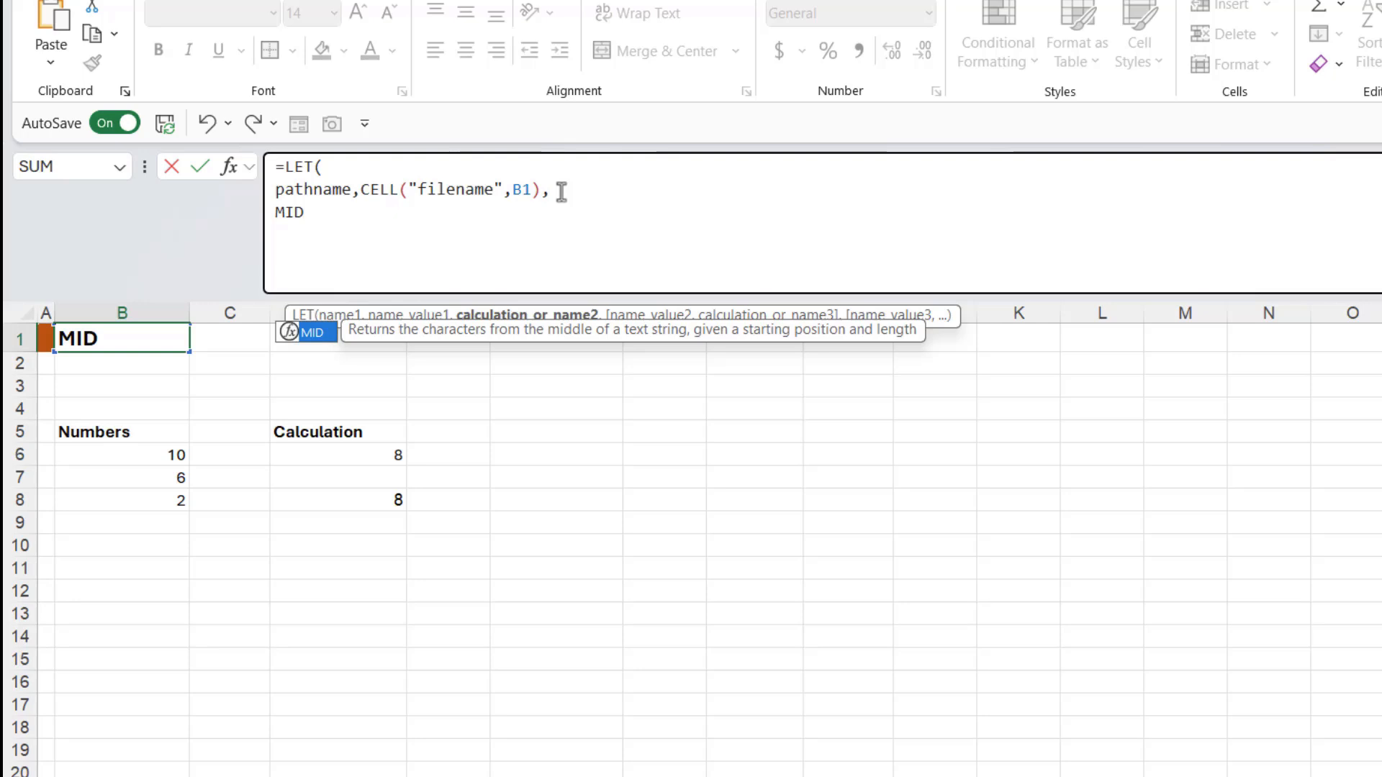
pyautogui.write('(')
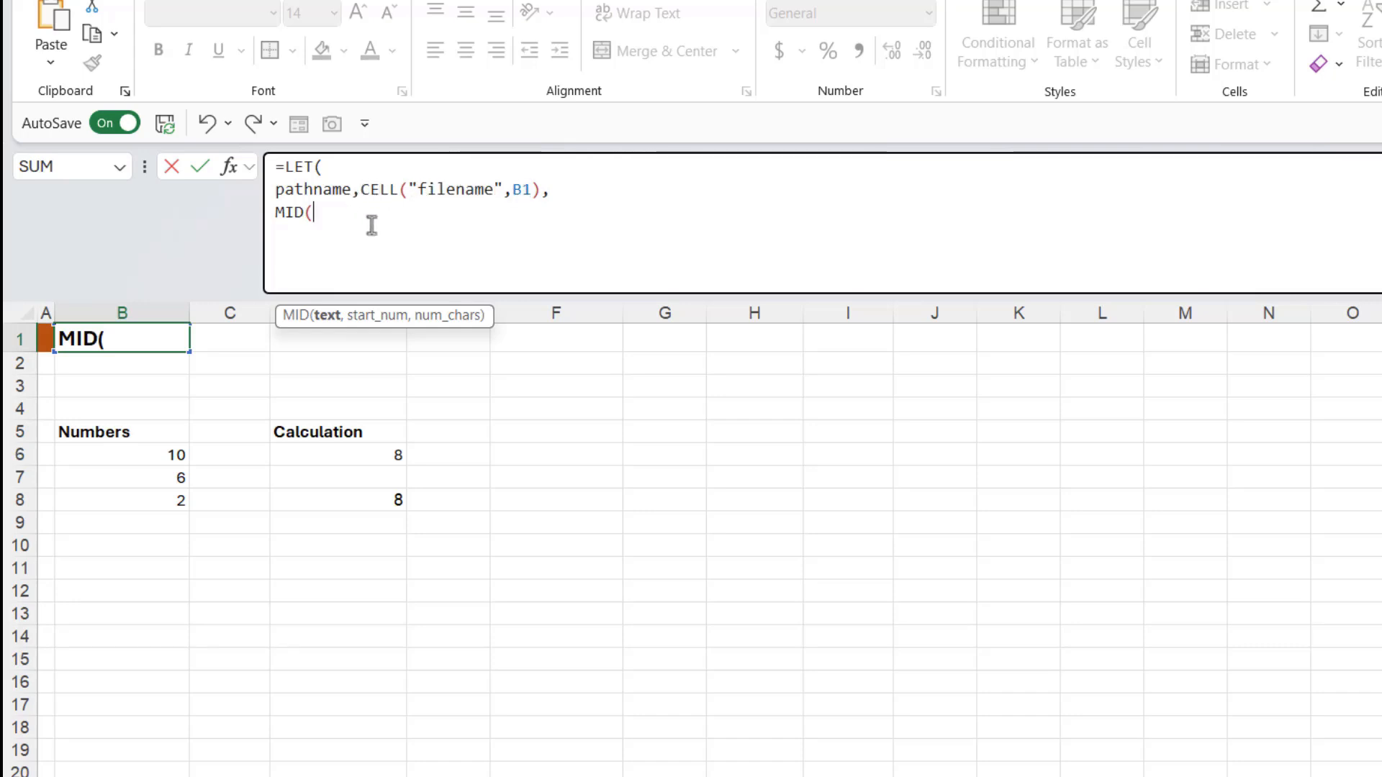
pyautogui.write('pathname')
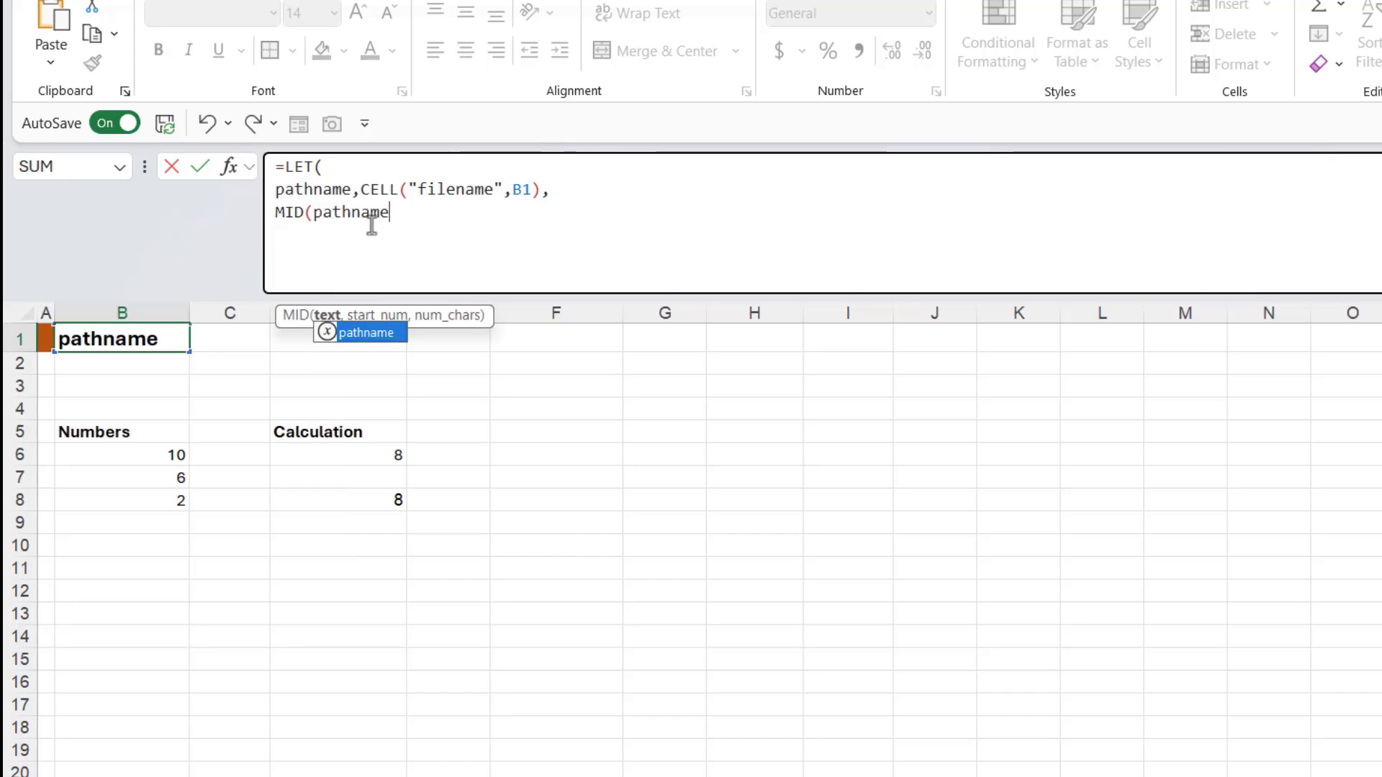
pyautogui.write(',')
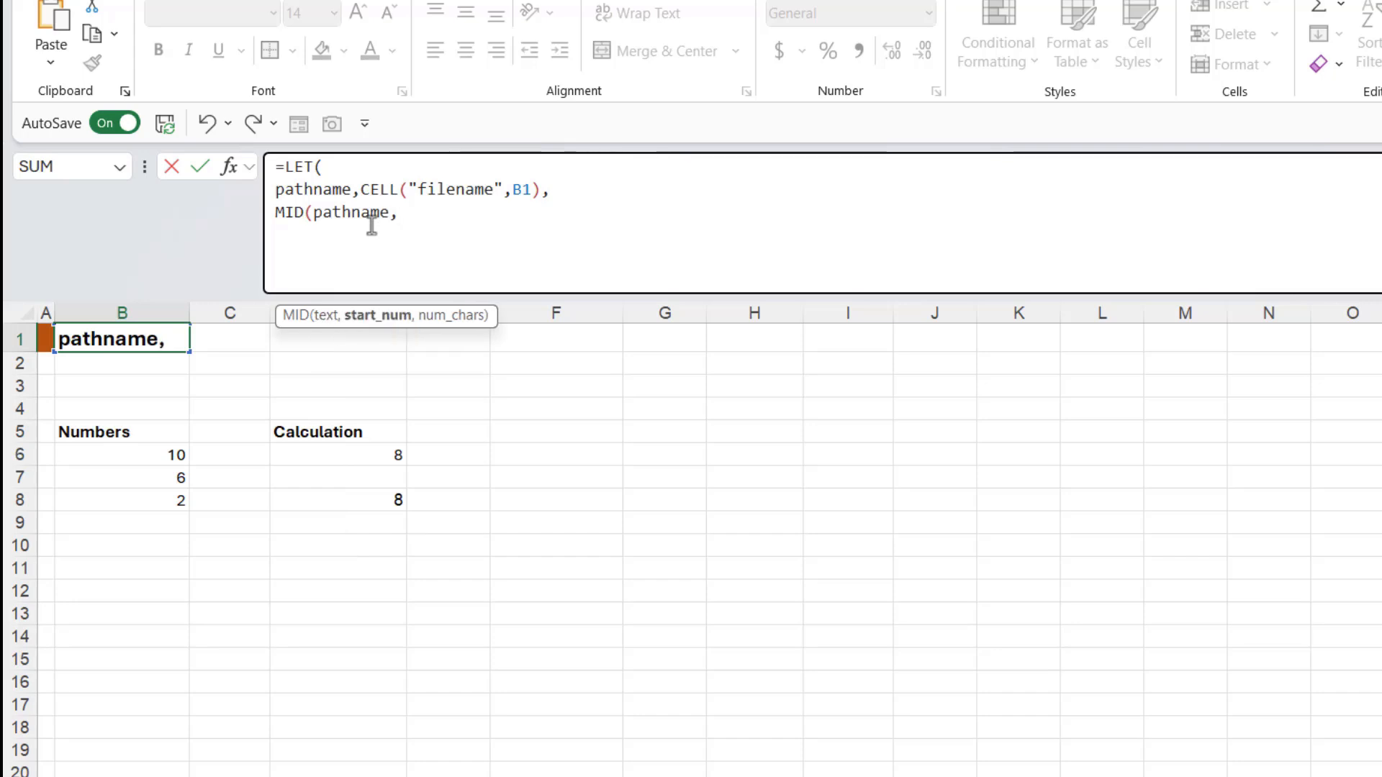
# - Enter FIND("]",pathname)+1 as the start position argument of the MID function
pyautogui.write('FIND(')
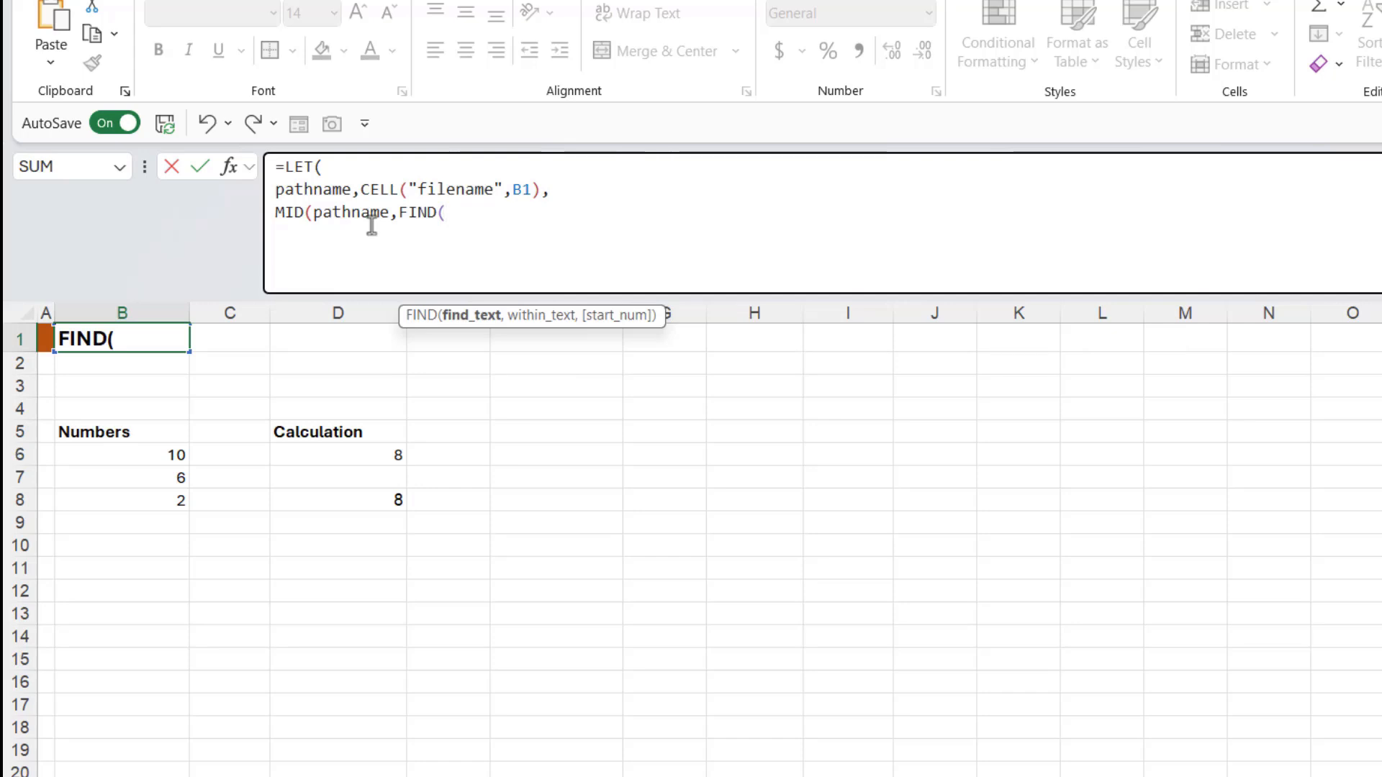
pyautogui.write('"]",')
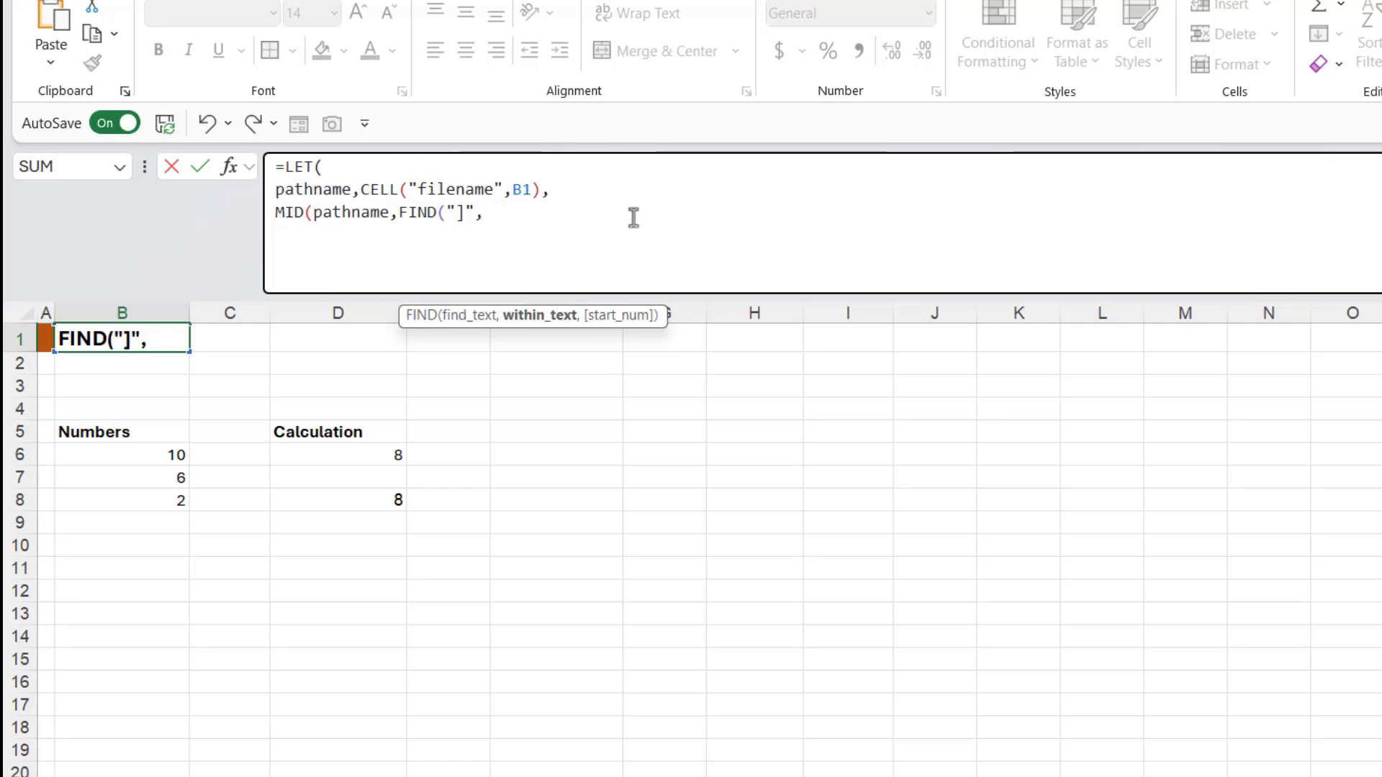
pyautogui.write('pathname')
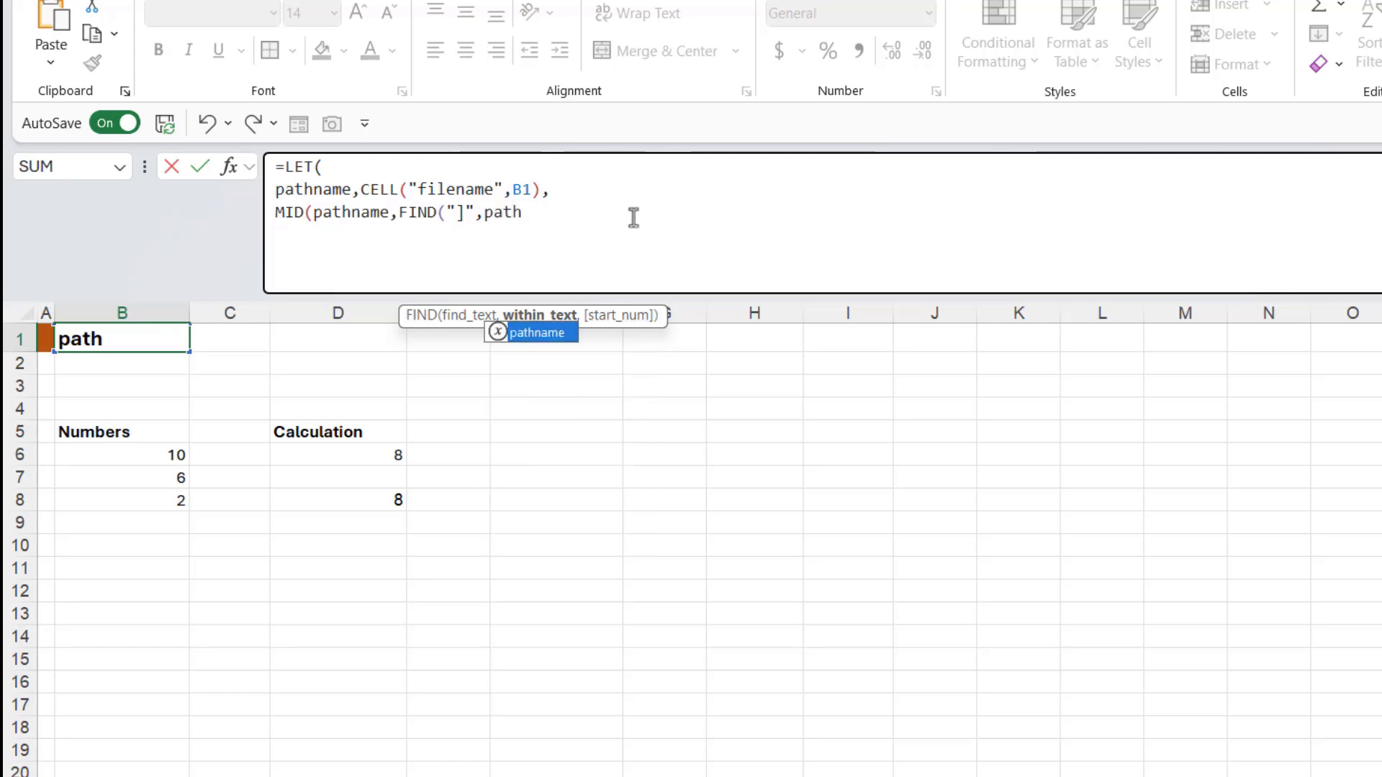
pyautogui.write(')')
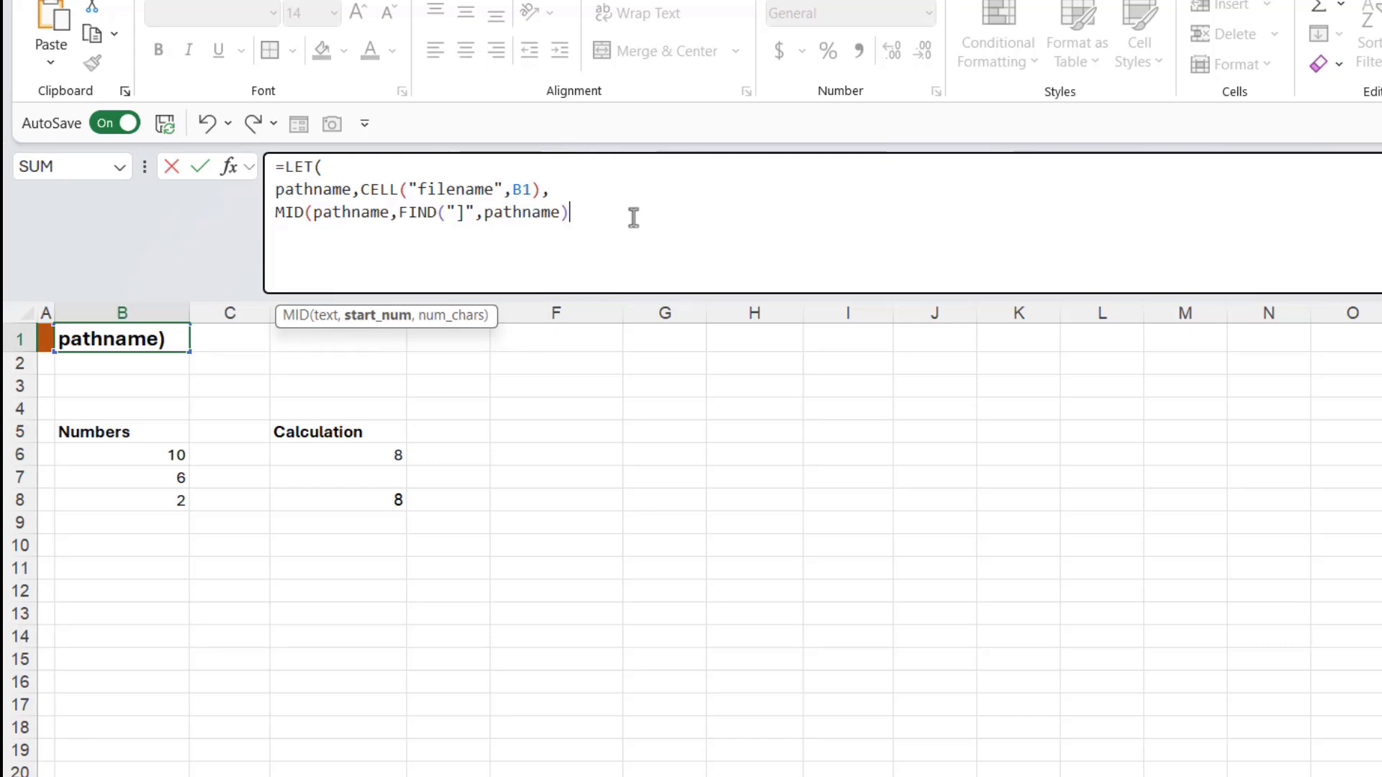
pyautogui.write('+1')
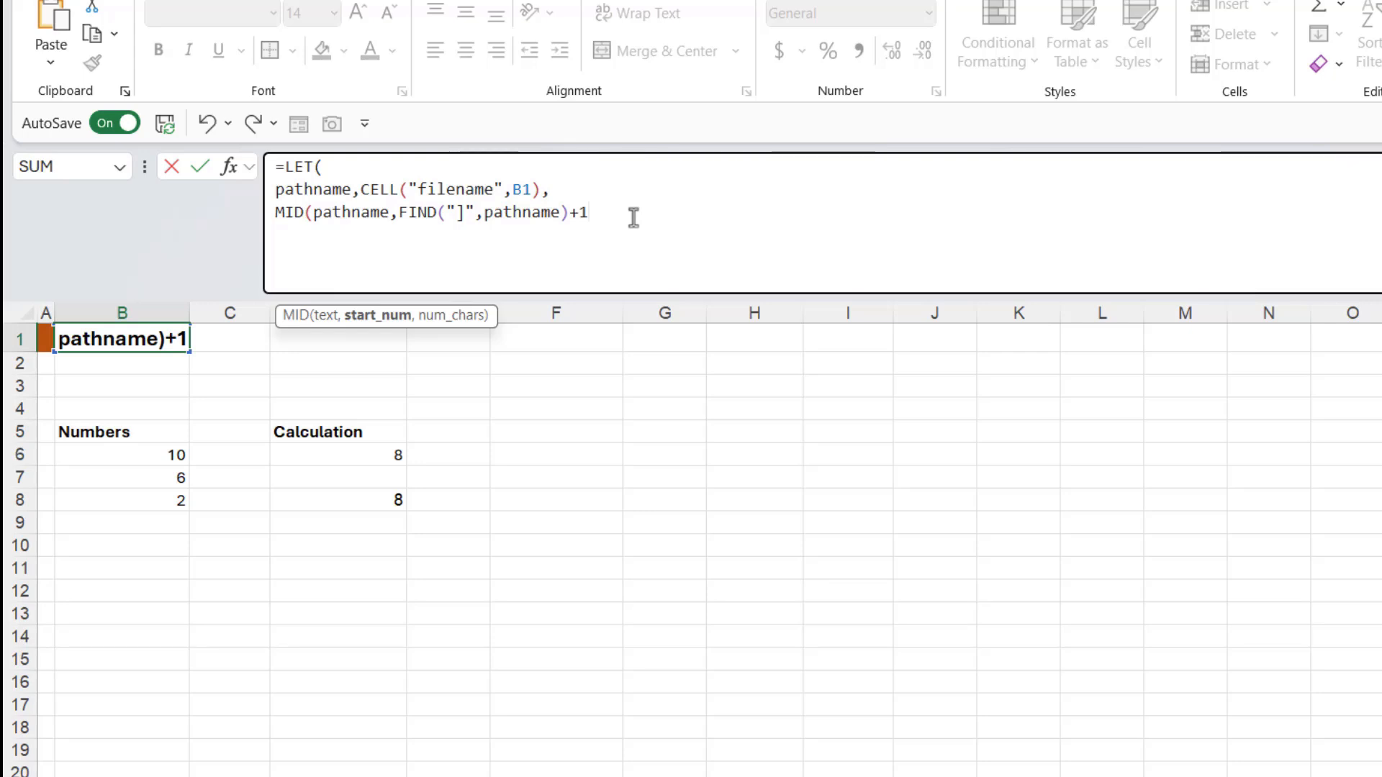
pyautogui.write(',')
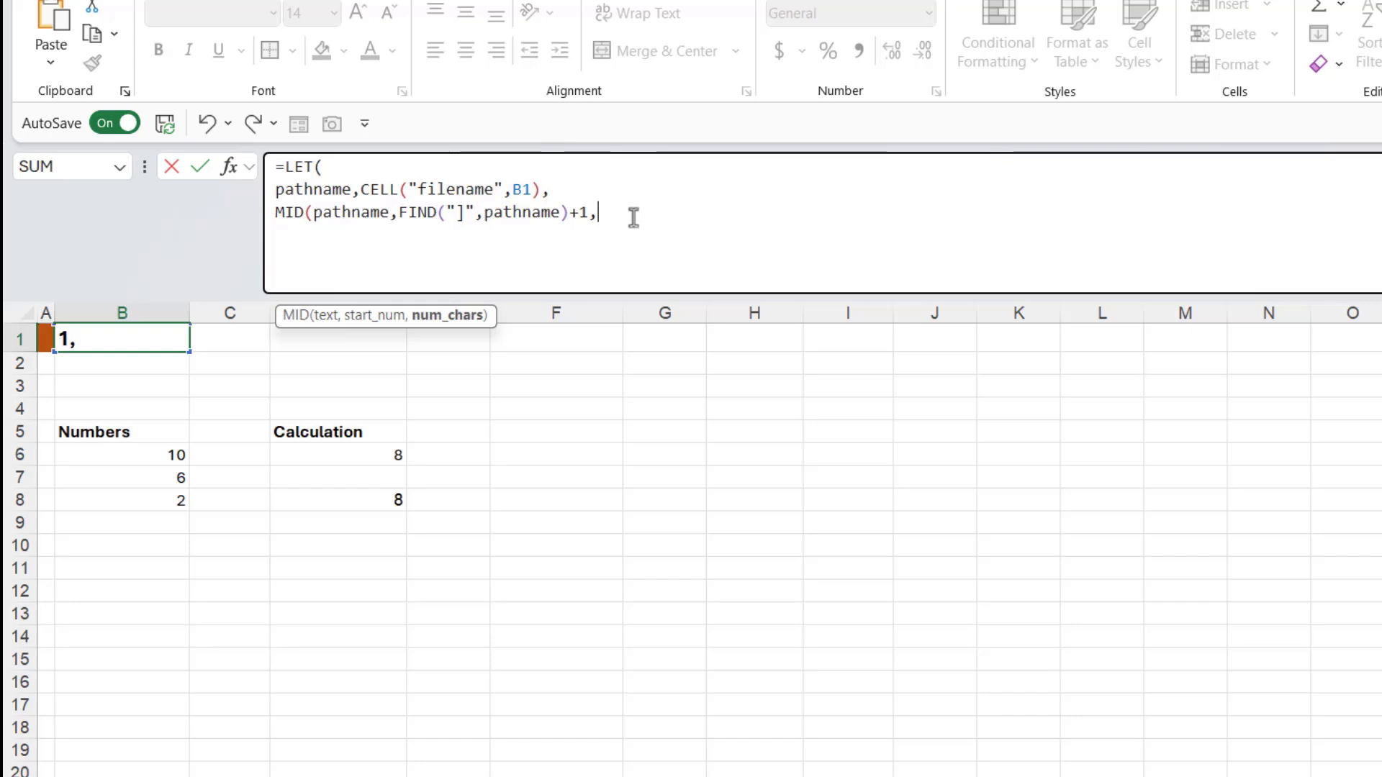
# - Set MID's number of characters to 32, close the LET formula, commit it and reselect B1
pyautogui.write('32)')
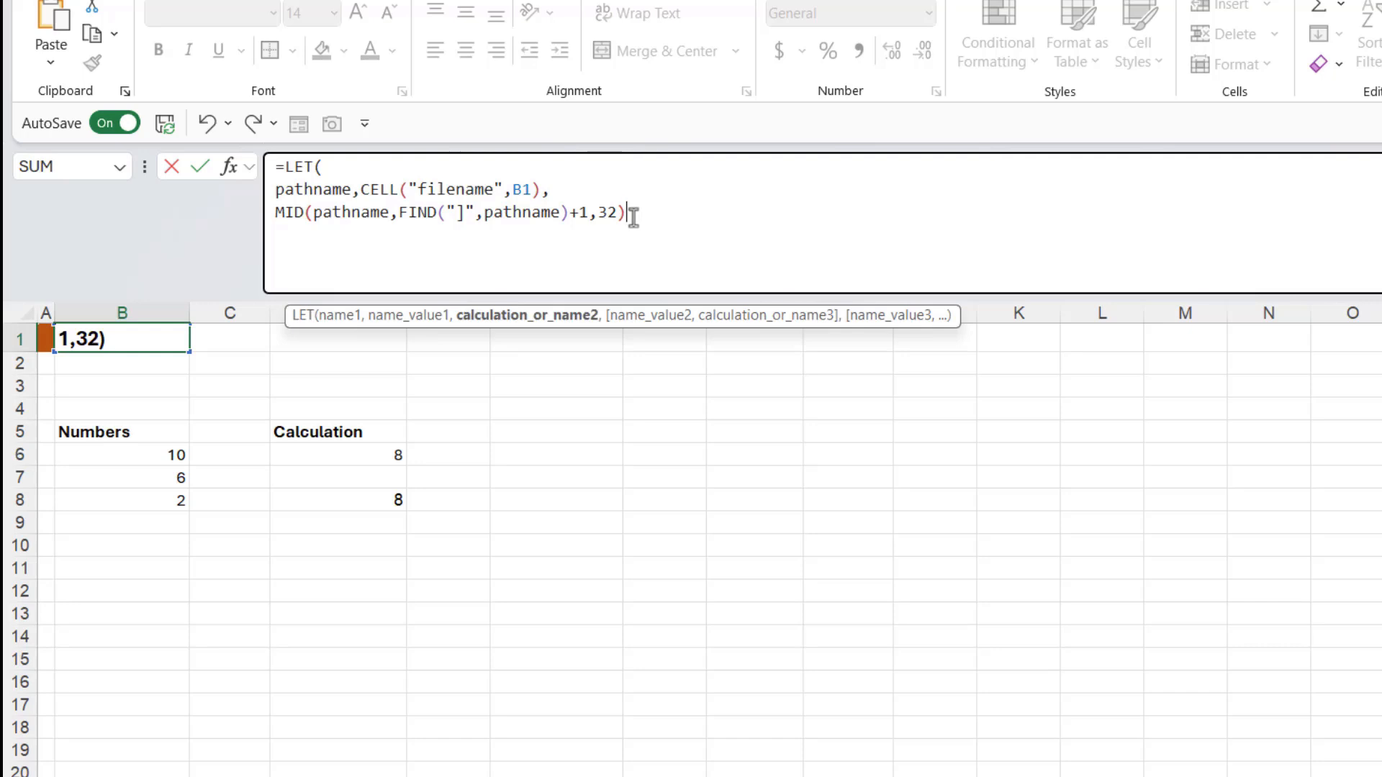
pyautogui.write(')')
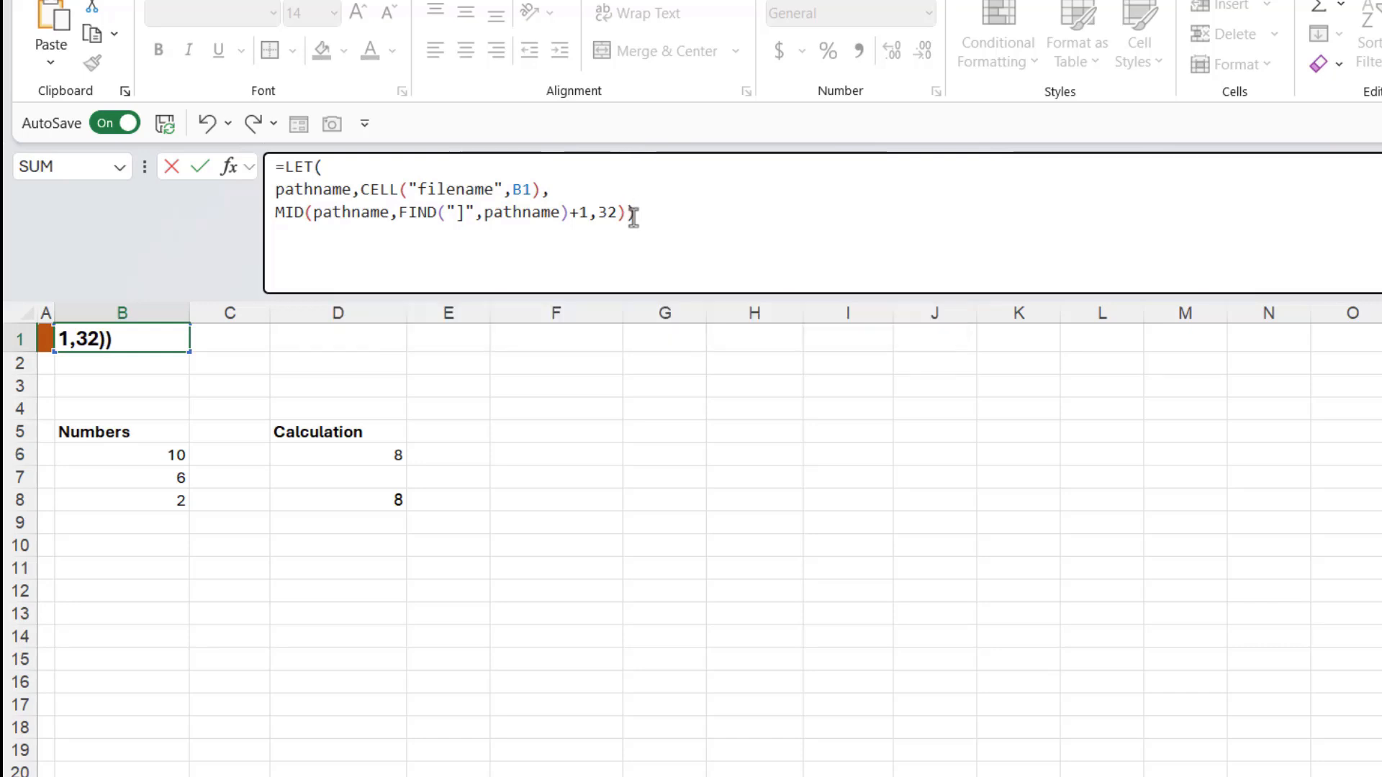
pyautogui.press('Return')
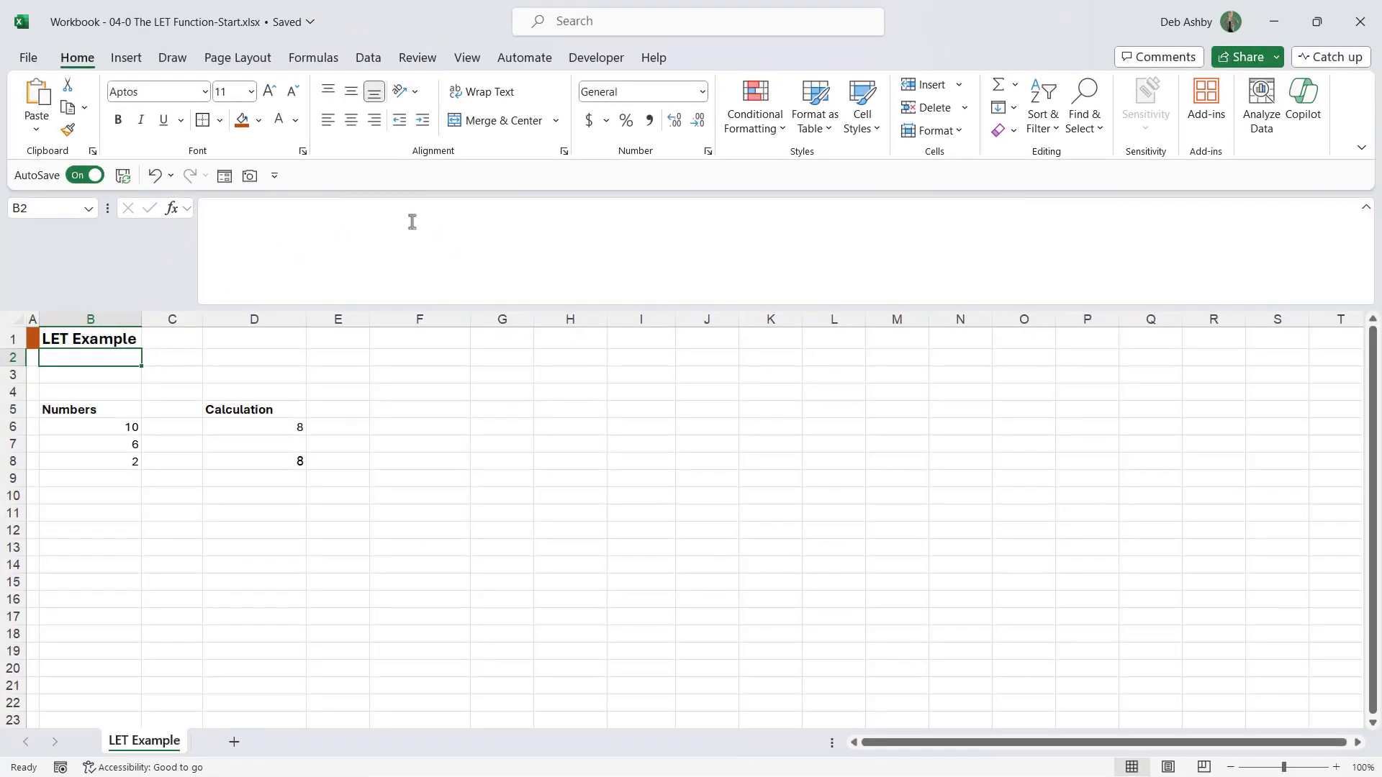
pyautogui.click(83, 341)
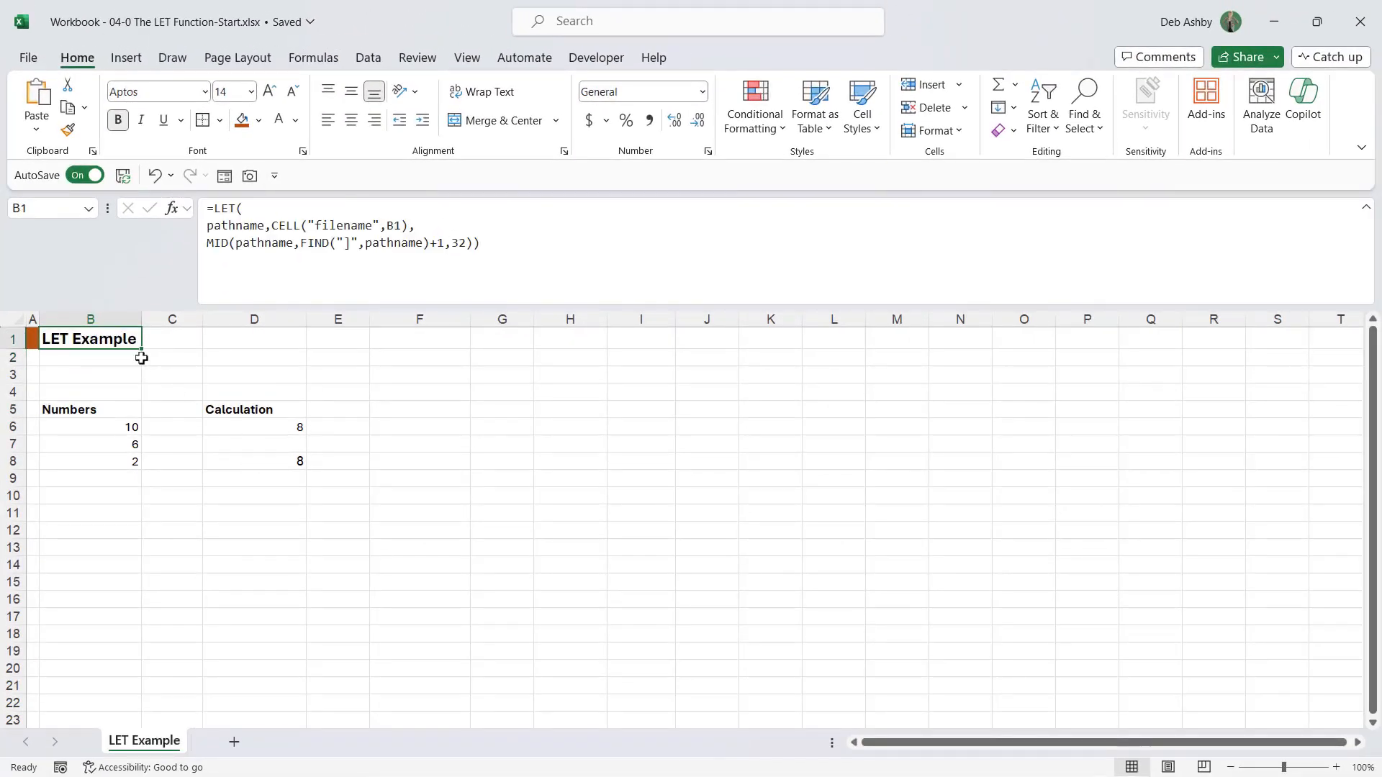
# - Rename the LET Example worksheet as The LET Function
pyautogui.doubleClick(144, 743)
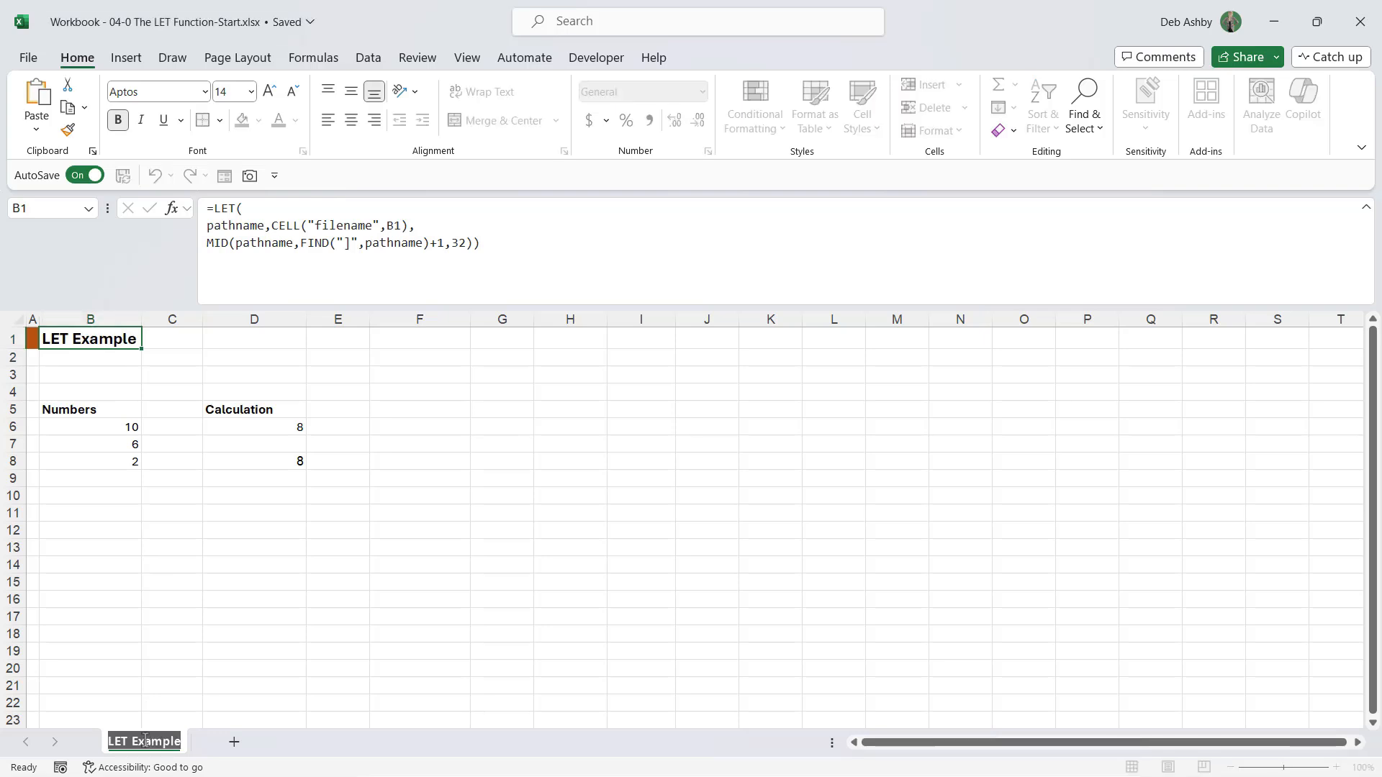
pyautogui.write('Th')
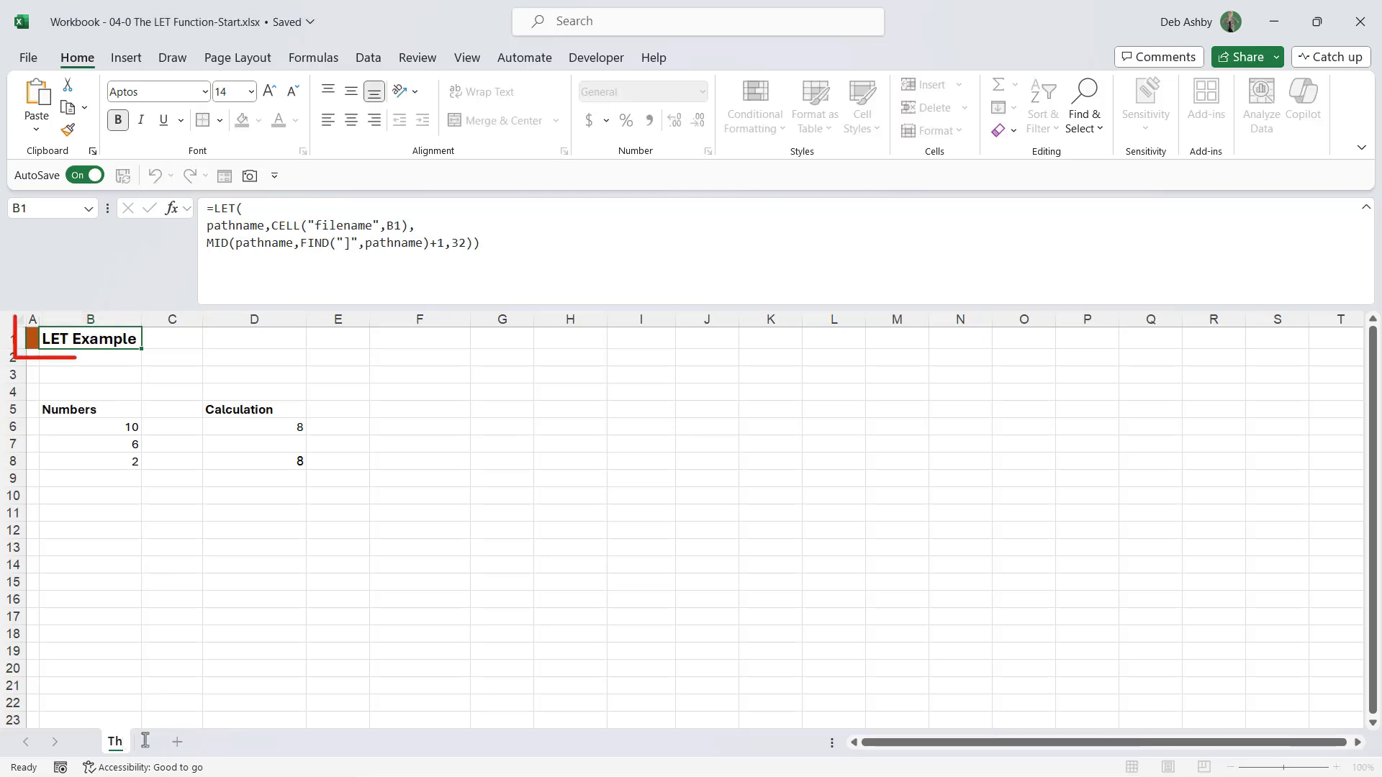
pyautogui.write('e LET FUnc')
pyautogui.press('BackSpace')
pyautogui.press('BackSpace')
pyautogui.press('BackSpace')
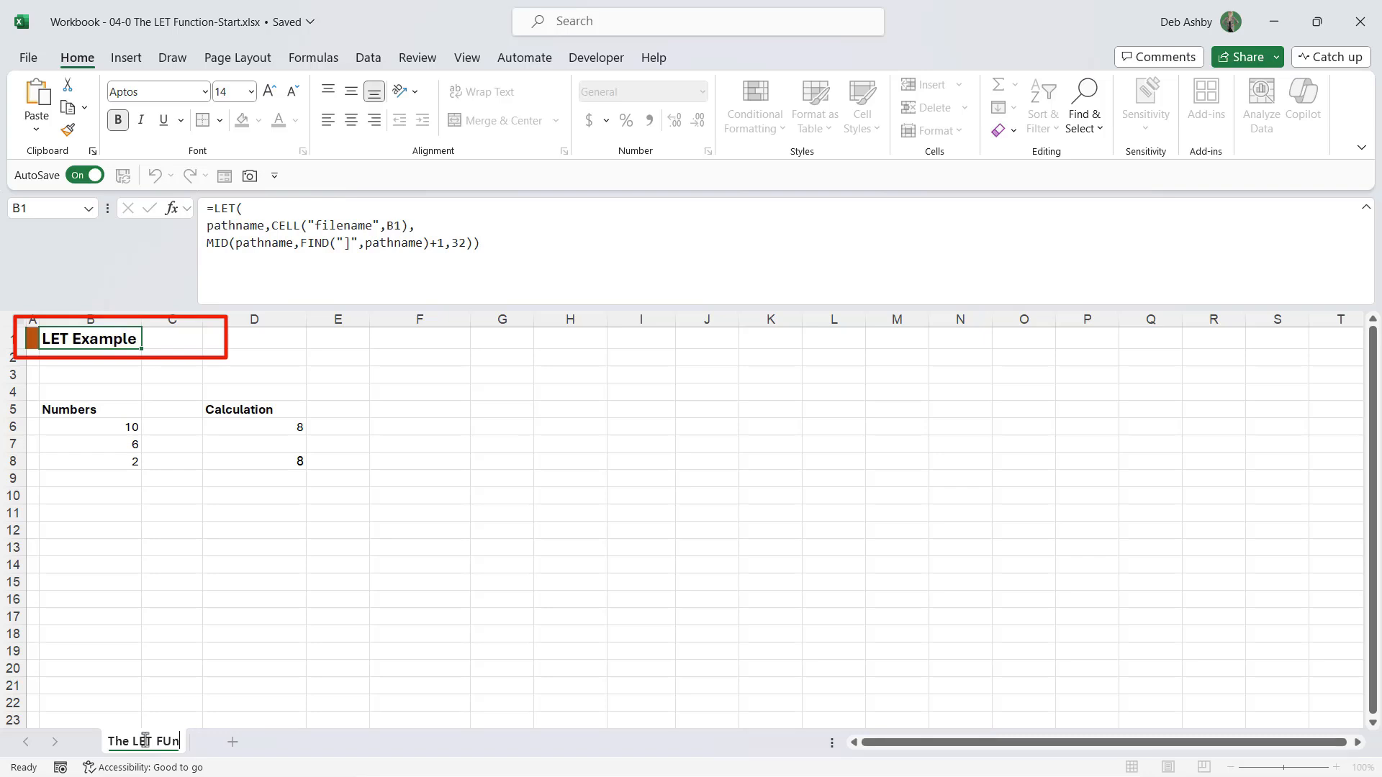
pyautogui.write('unction')
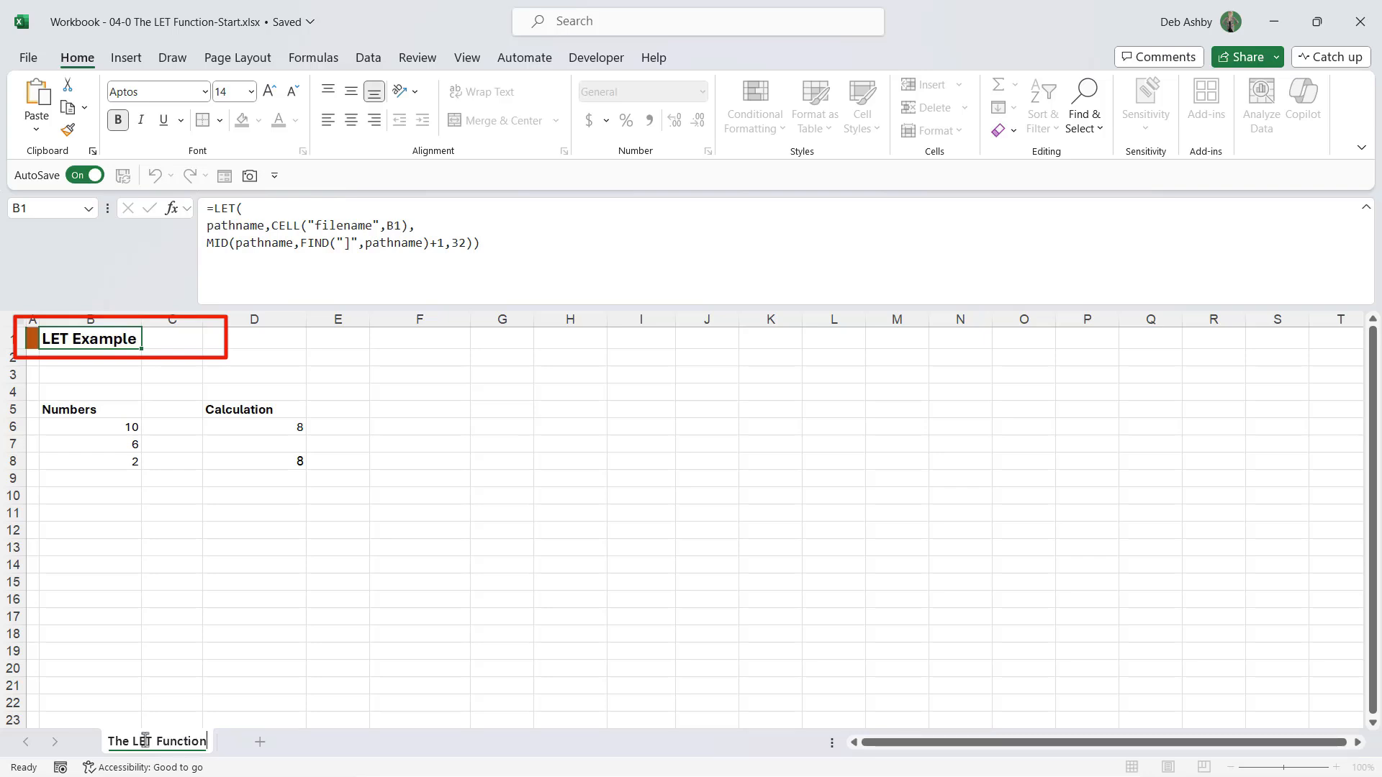
pyautogui.press('Return')
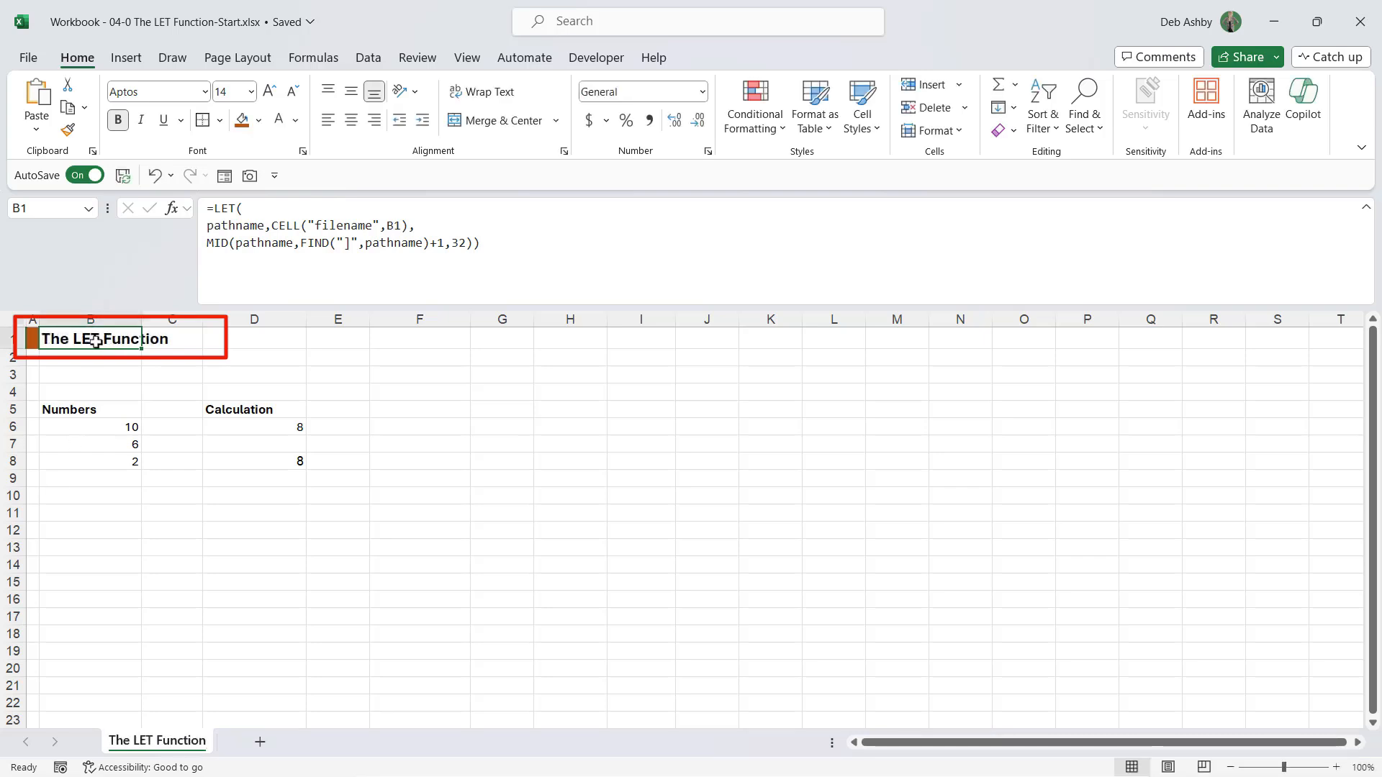